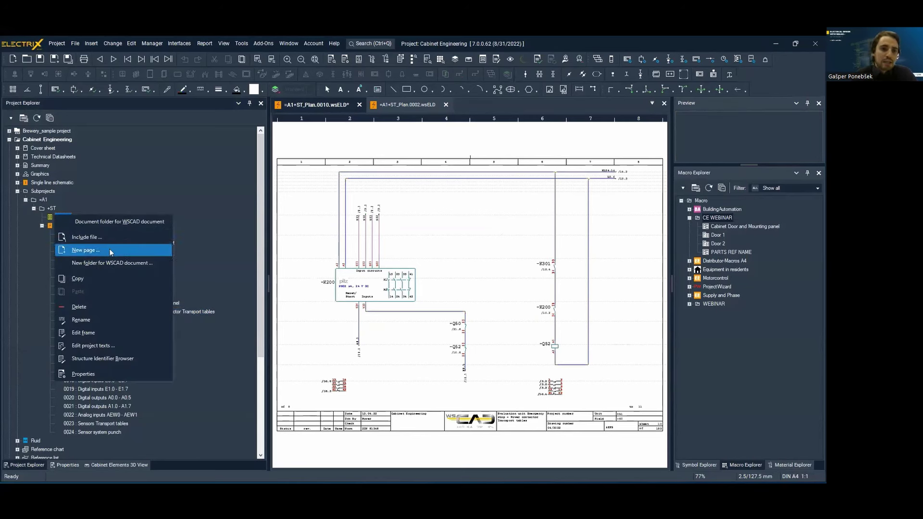
- Create one new page in the Cabinet folder under =A1+ST and set its file contents text to "Cabinet design"
{"action": "left_click", "coordinate": [111, 250]}
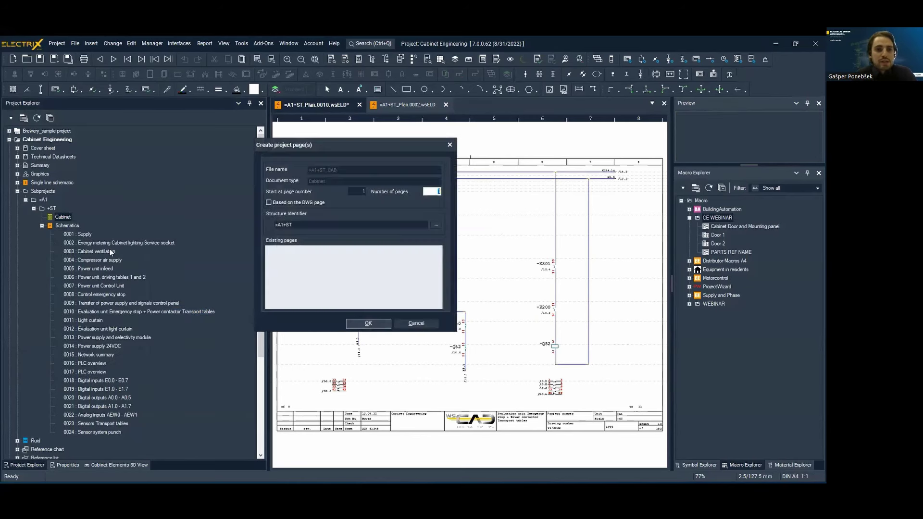
{"action": "left_click", "coordinate": [368, 324]}
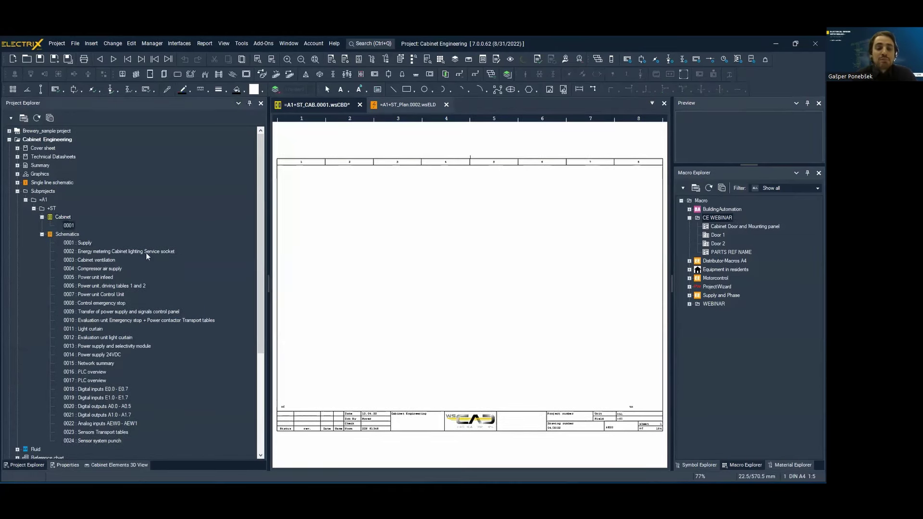
{"action": "right_click", "coordinate": [57, 217]}
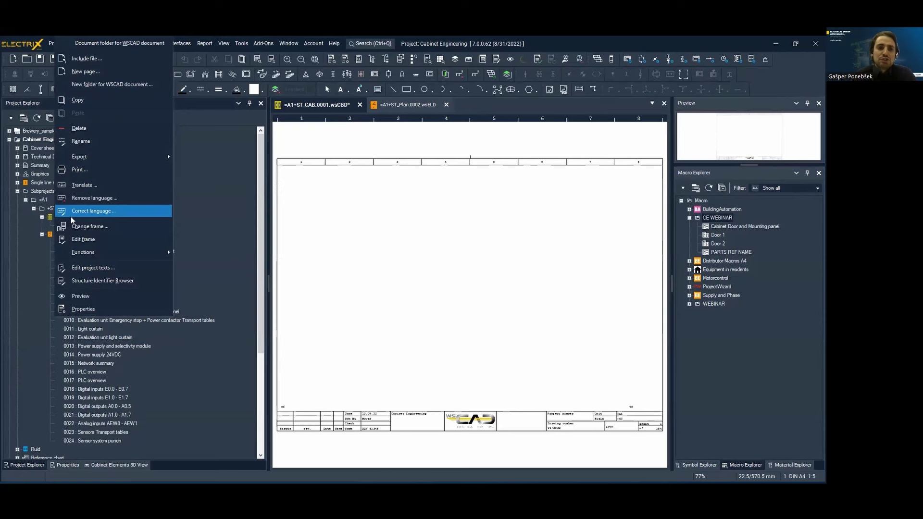
{"action": "left_click", "coordinate": [120, 268]}
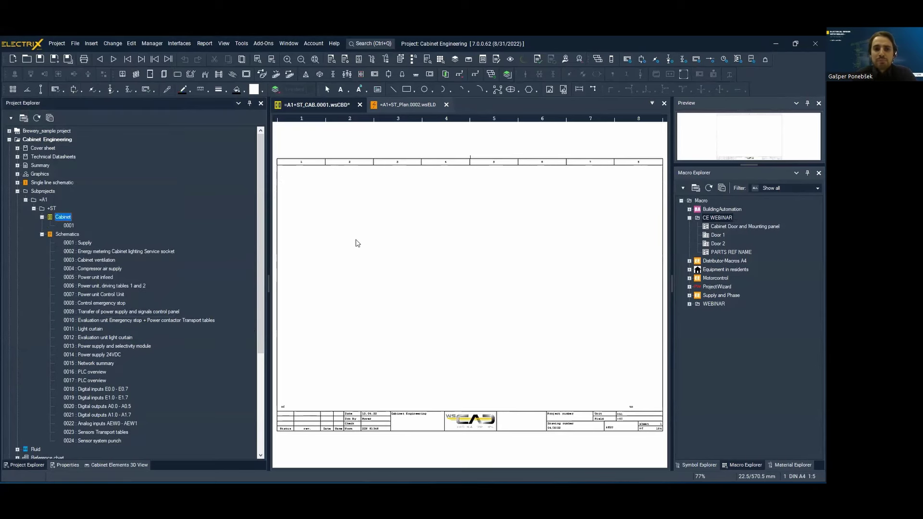
{"action": "left_click", "coordinate": [357, 107]}
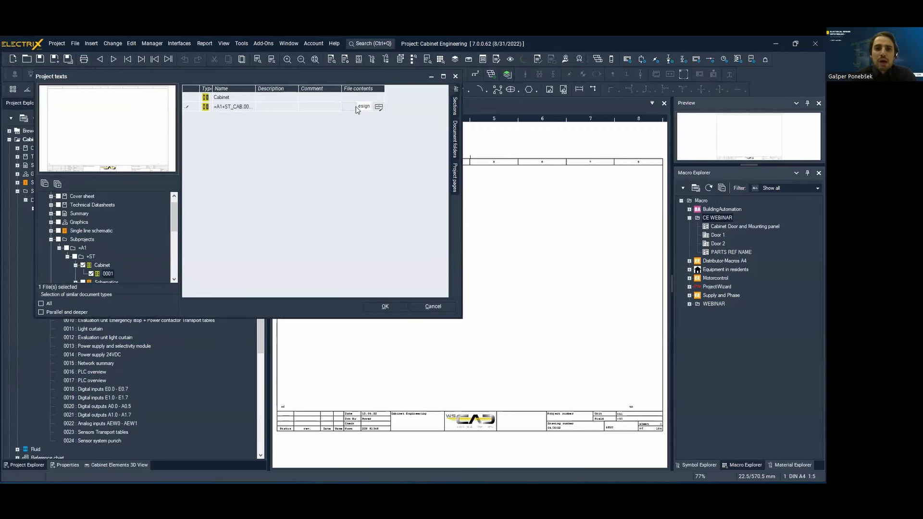
{"action": "left_click", "coordinate": [380, 308]}
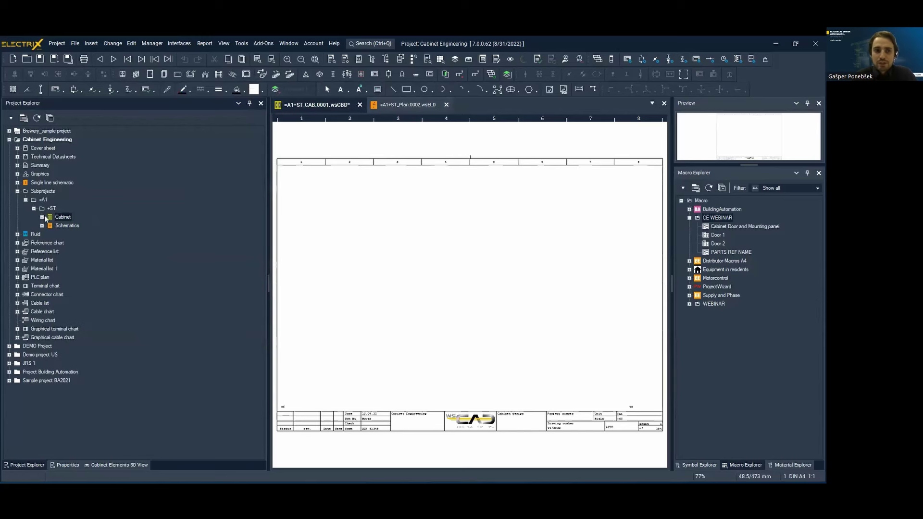
{"action": "left_click", "coordinate": [42, 217]}
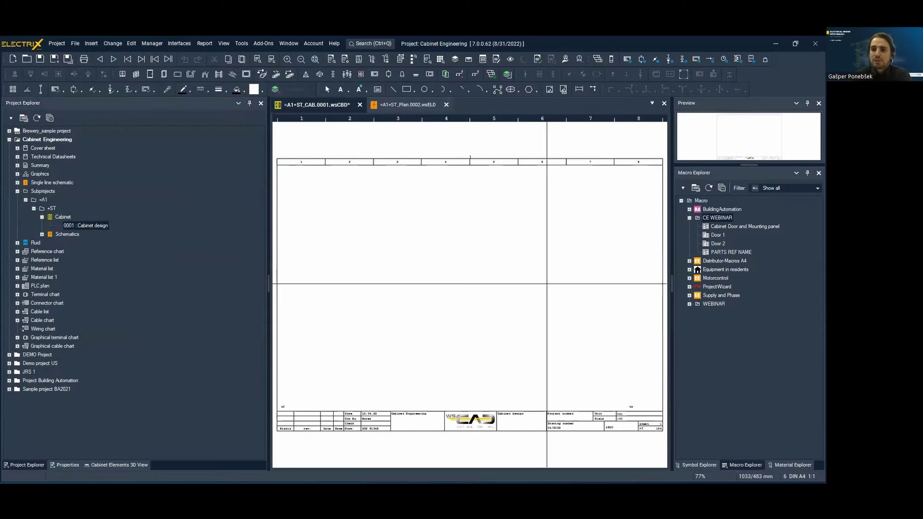
- Place the "Cabinet Door and Mounting panel" macro centrally on the Cabinet design page, increasing the scale so that it fits the sheet
{"action": "left_click", "coordinate": [741, 227]}
{"action": "right_click", "coordinate": [741, 228]}
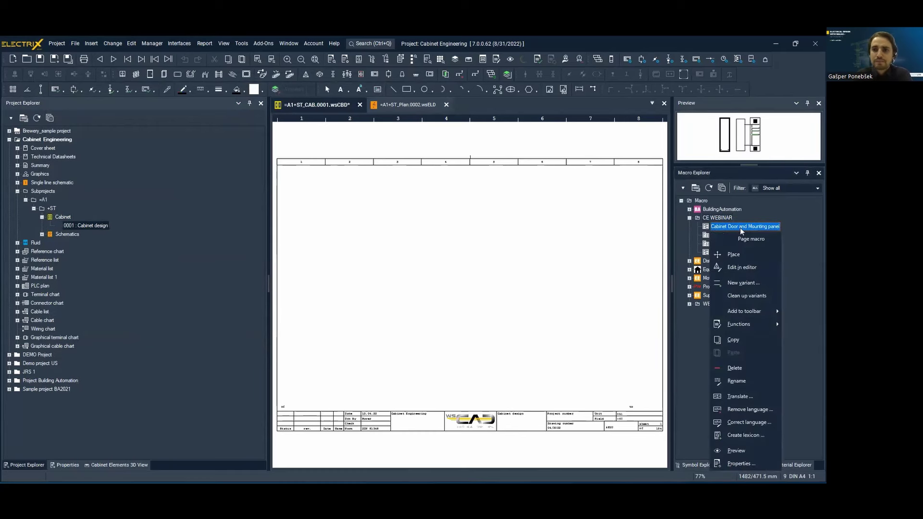
{"action": "left_click", "coordinate": [748, 255]}
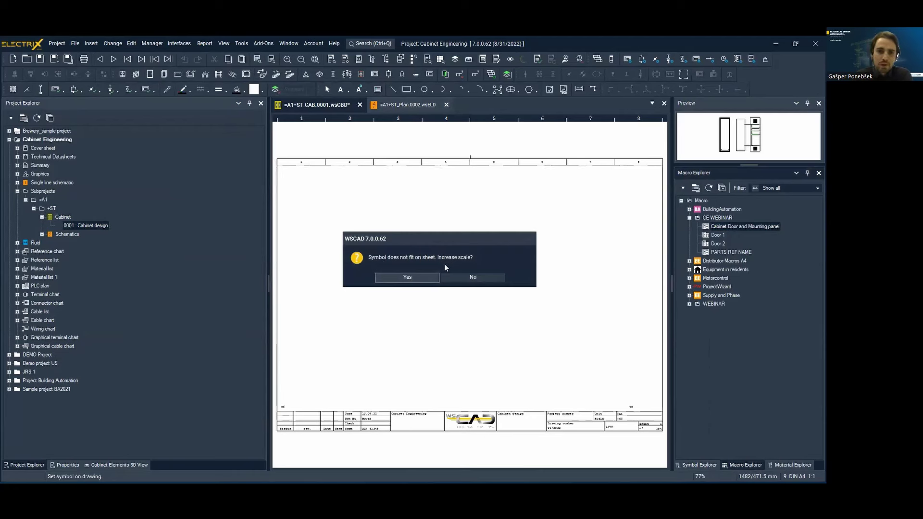
{"action": "left_click", "coordinate": [413, 275]}
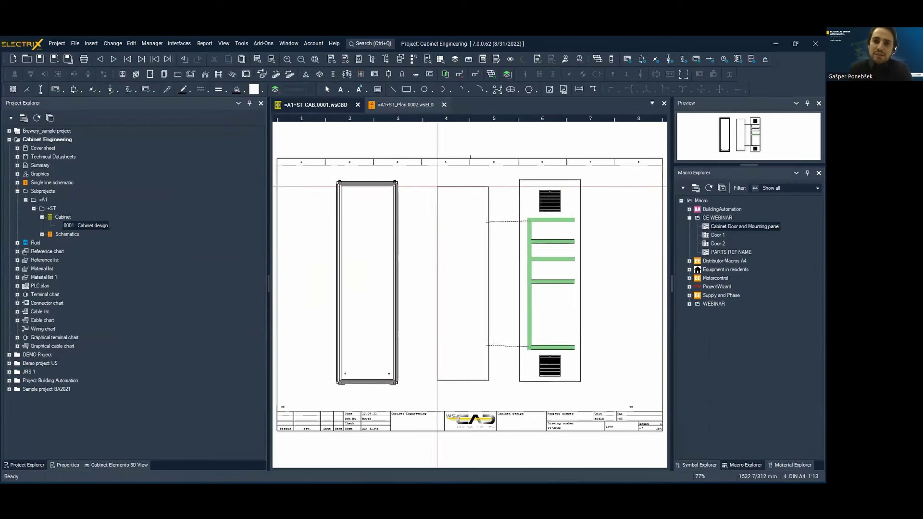
{"action": "left_click", "coordinate": [466, 188]}
{"action": "left_click", "coordinate": [416, 292]}
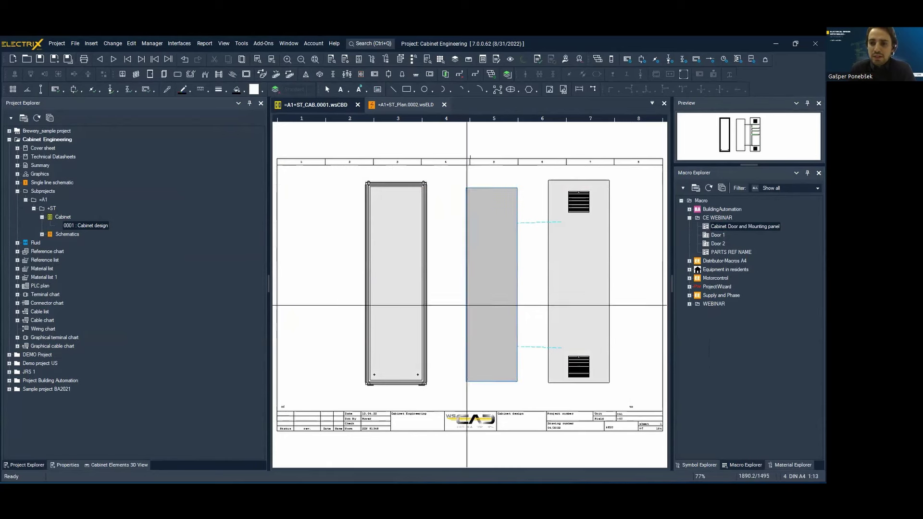
- Show the placed cabinet, mounting plate and door in the Cabinet Elements 3D View, using its home view
{"action": "scroll", "coordinate": [446, 287], "scroll_direction": "up", "scroll_amount": 1}
{"action": "scroll", "coordinate": [446, 287], "scroll_direction": "up", "scroll_amount": 4}
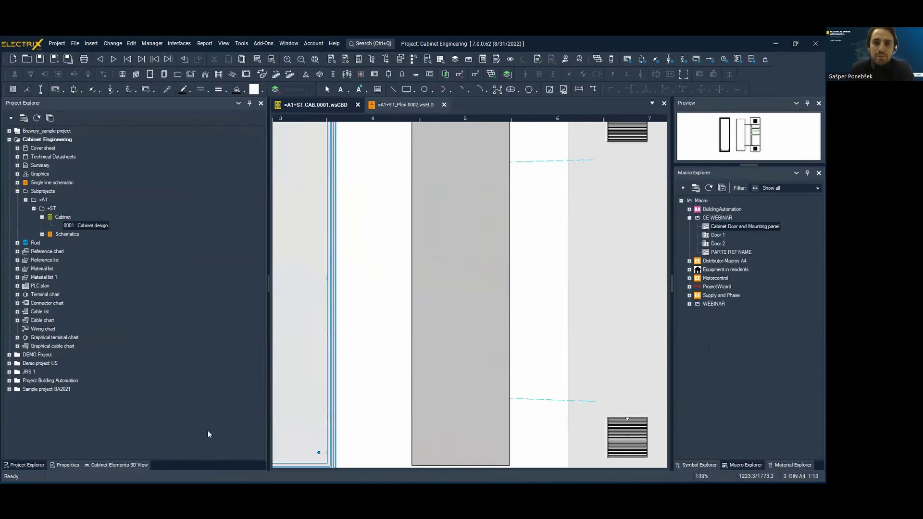
{"action": "left_click", "coordinate": [139, 464]}
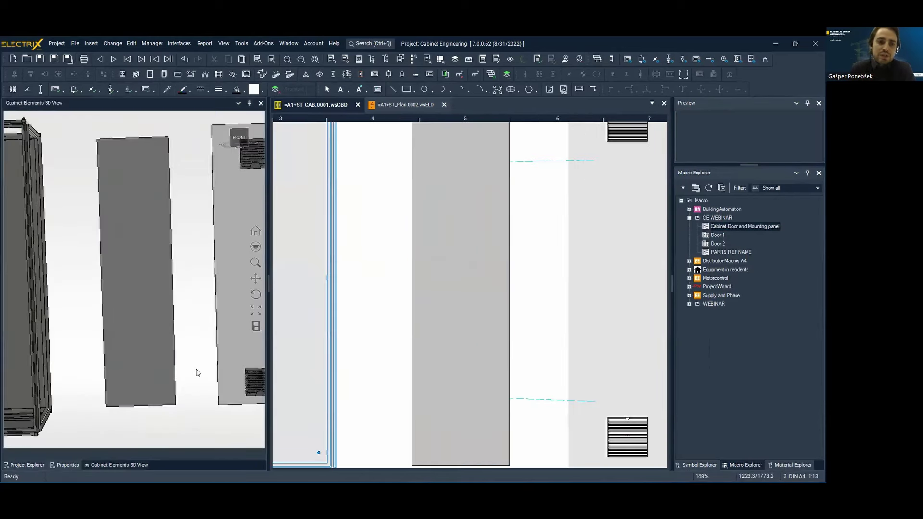
{"action": "scroll", "coordinate": [197, 373], "scroll_direction": "down", "scroll_amount": 1}
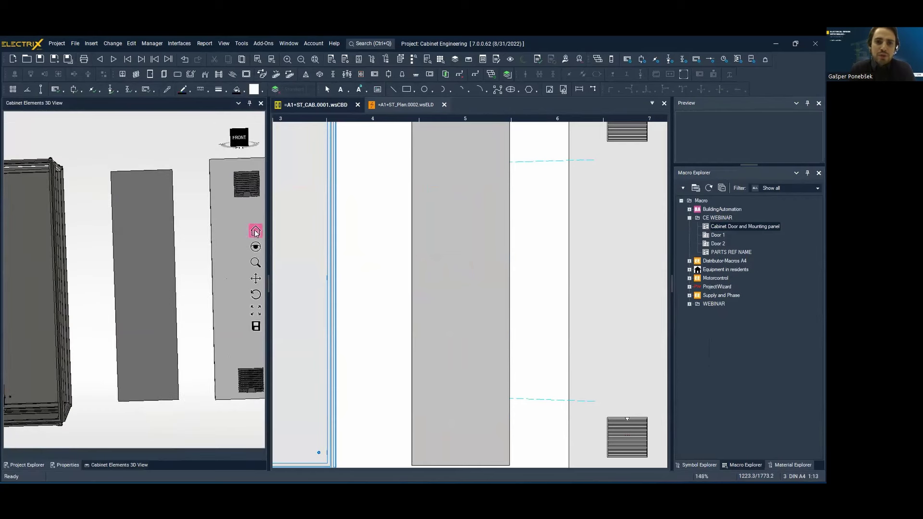
{"action": "left_click", "coordinate": [255, 231]}
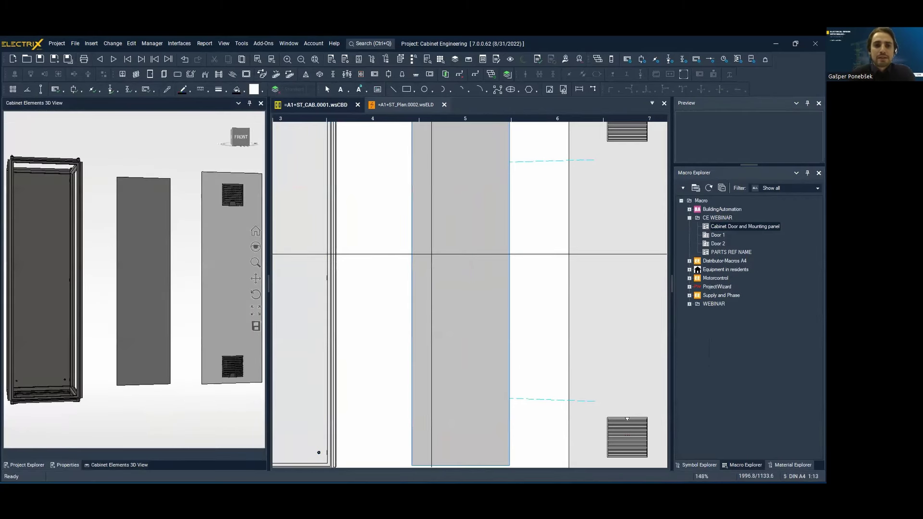
- Manually draw the HAGER wiring duct BA780100 along the mounting plate's bottom edge, spanning the plate's full width
{"action": "scroll", "coordinate": [431, 253], "scroll_direction": "down", "scroll_amount": 2}
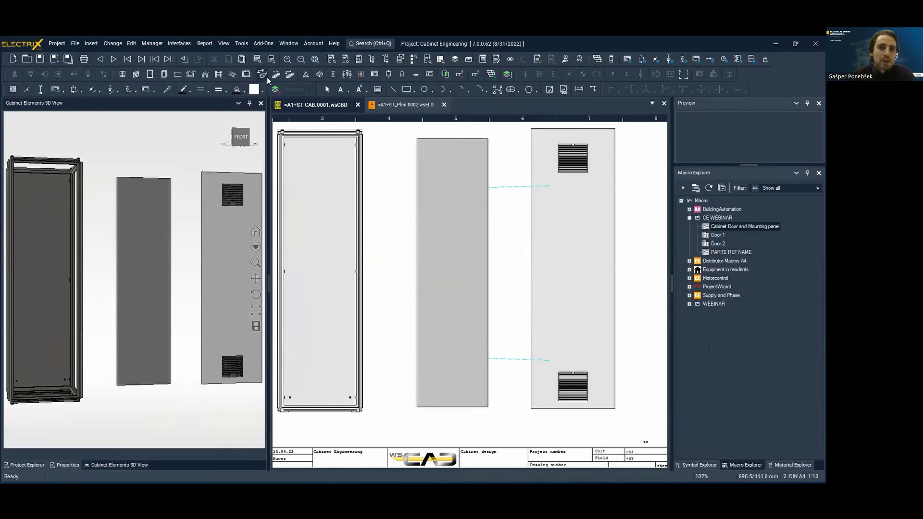
{"action": "left_click", "coordinate": [265, 74]}
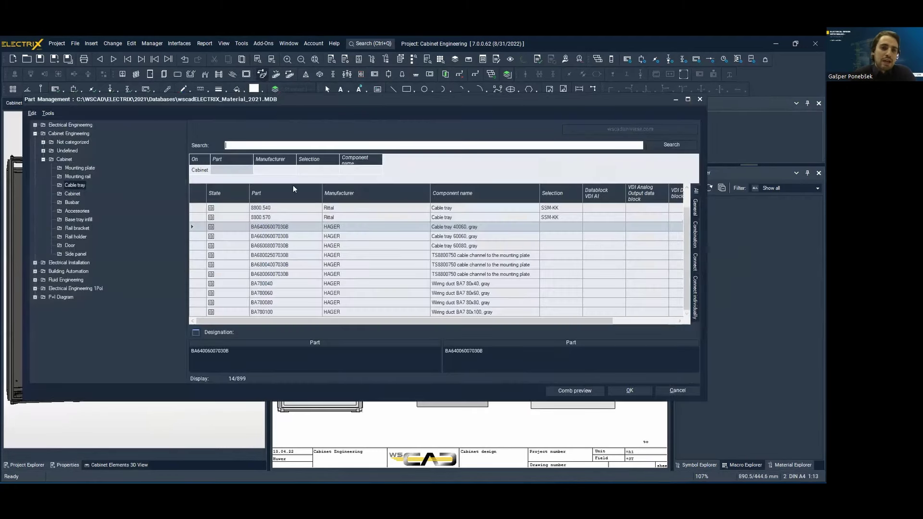
{"action": "double_click", "coordinate": [334, 312]}
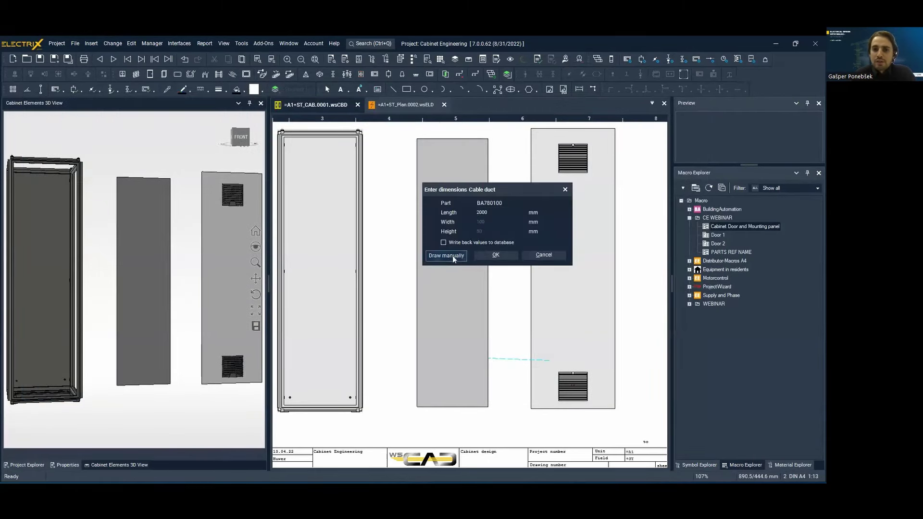
{"action": "left_click", "coordinate": [447, 255]}
{"action": "left_click", "coordinate": [410, 403]}
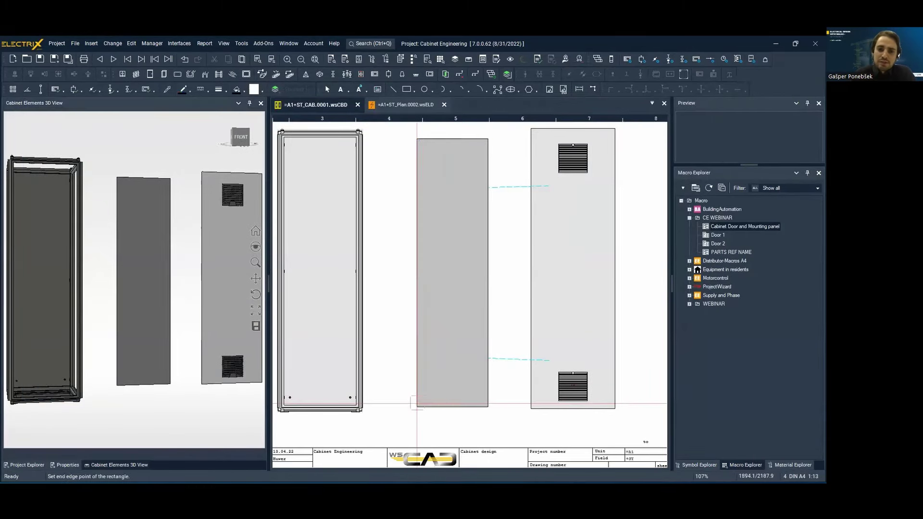
{"action": "left_click", "coordinate": [486, 404]}
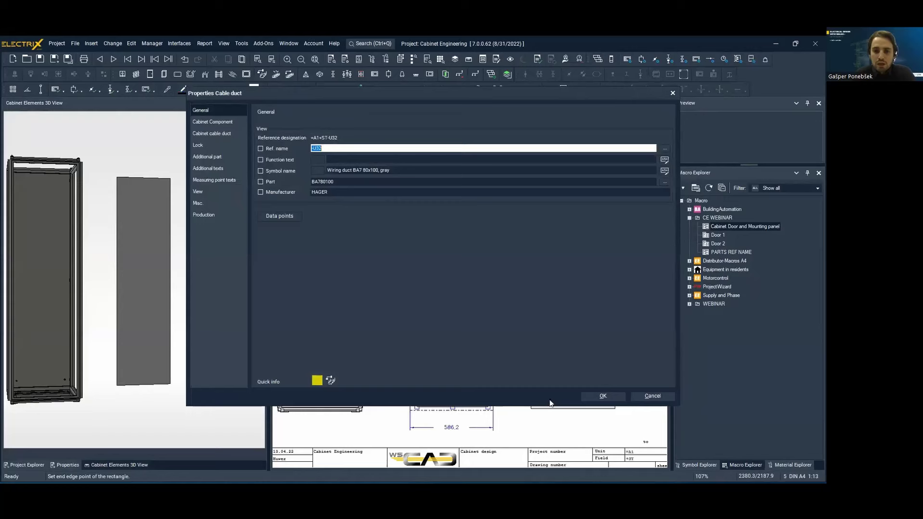
{"action": "left_click", "coordinate": [601, 396]}
- Manually draw the HAGER wiring duct BA780040 along the mounting plate's right edge, from its top corner down to the bottom duct
{"action": "left_click", "coordinate": [314, 142]}
{"action": "left_click", "coordinate": [260, 76]}
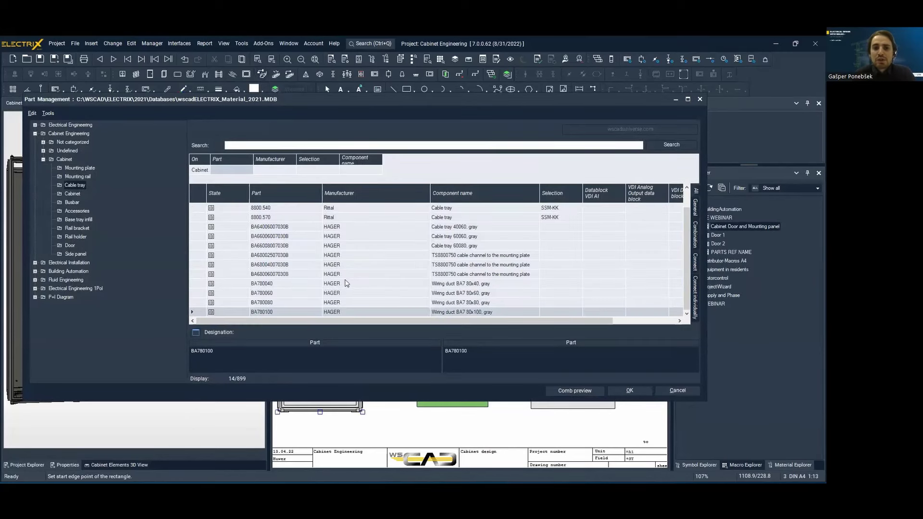
{"action": "left_click", "coordinate": [339, 284]}
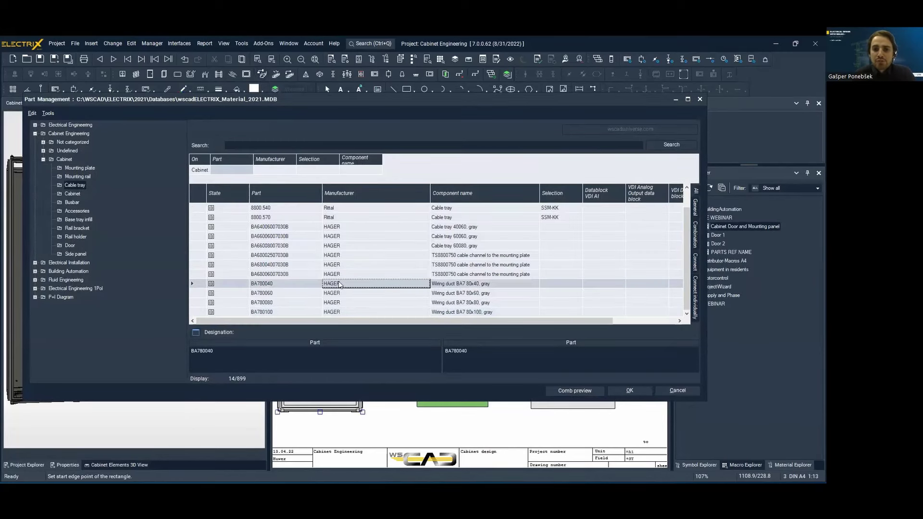
{"action": "left_click", "coordinate": [624, 388]}
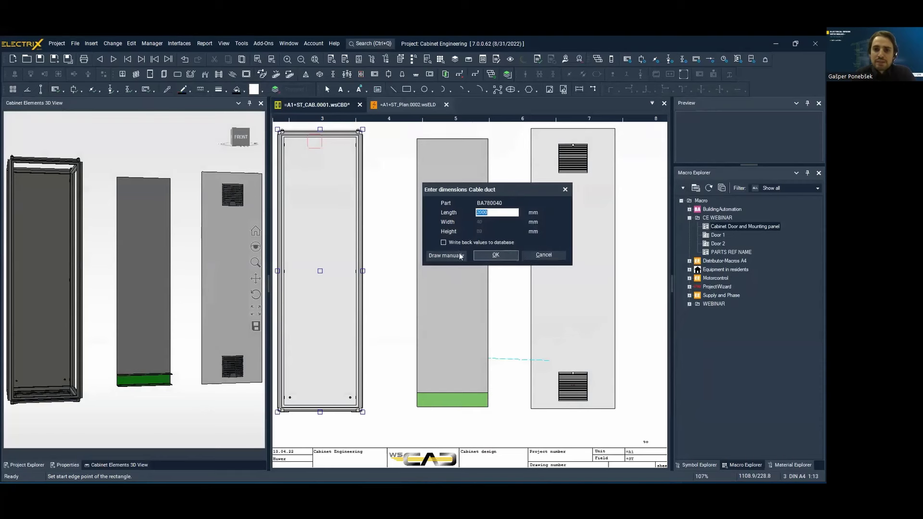
{"action": "left_click", "coordinate": [445, 255]}
{"action": "left_click", "coordinate": [488, 139]}
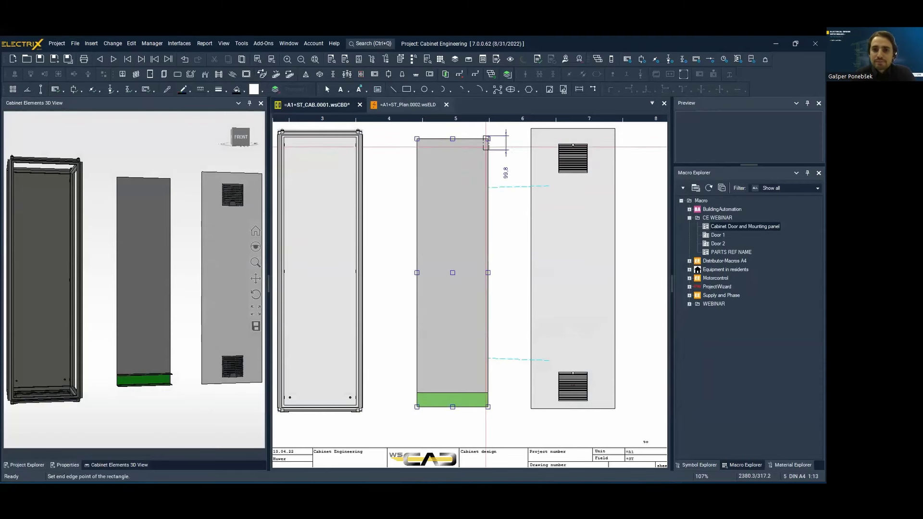
{"action": "left_click", "coordinate": [486, 393]}
{"action": "left_click", "coordinate": [602, 396]}
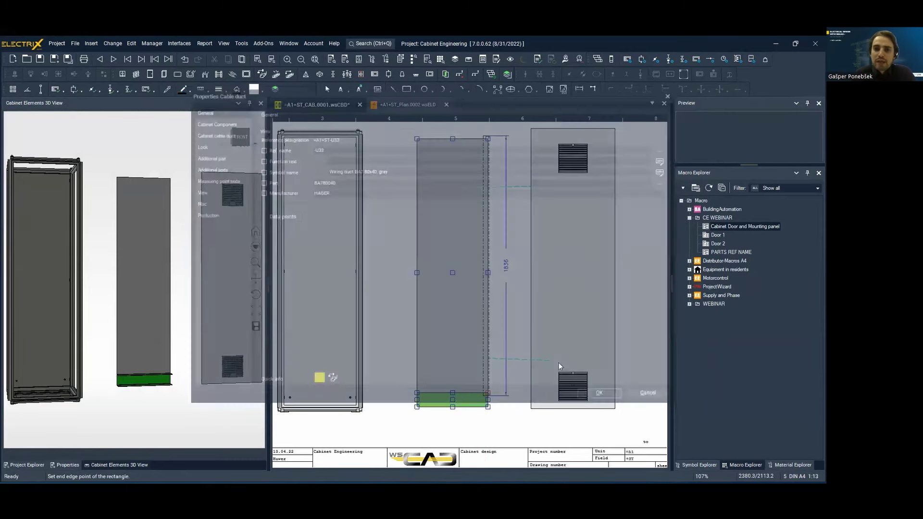
- Draw a second BA780040 wiring duct along the mounting plate's left edge, from the top corner to the bottom duct, and end duct placement
{"action": "scroll", "coordinate": [476, 244], "scroll_direction": "up", "scroll_amount": 2}
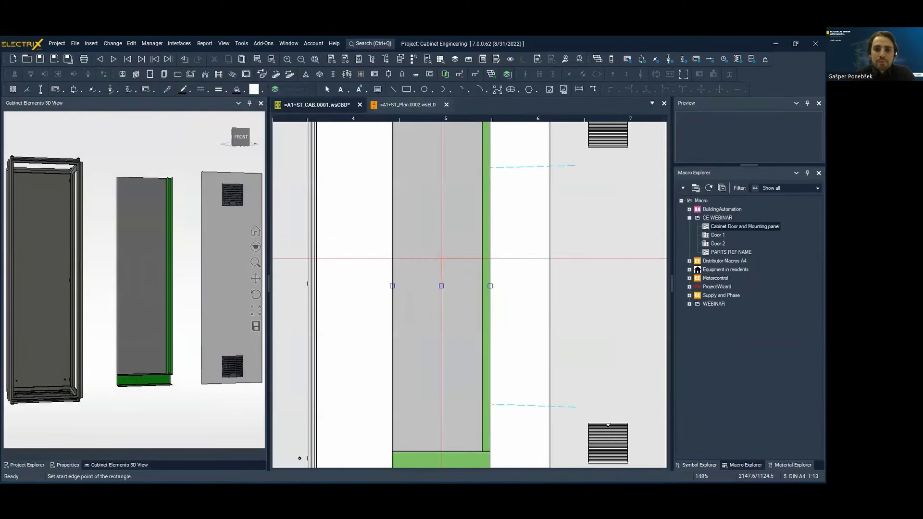
{"action": "scroll", "coordinate": [476, 243], "scroll_direction": "up", "scroll_amount": 3}
{"action": "left_click", "coordinate": [379, 165]}
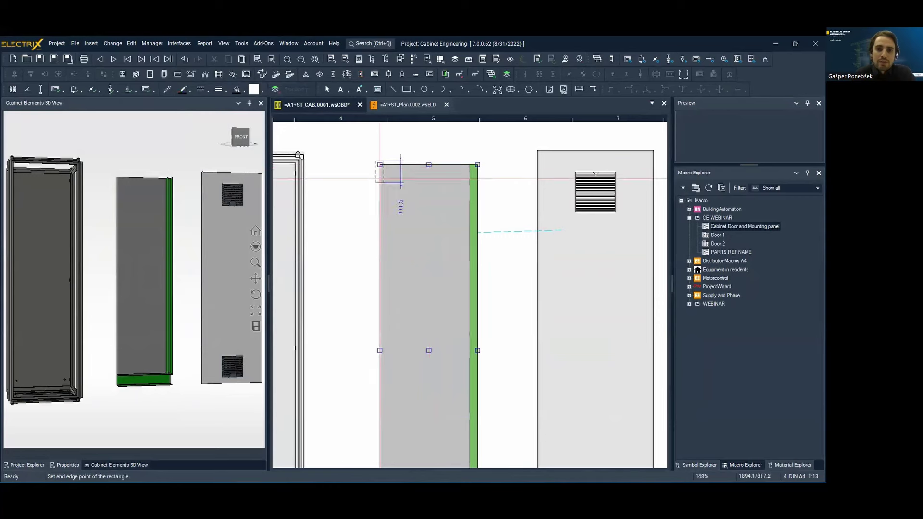
{"action": "middle_click_drag", "start_coordinate": [380, 412], "coordinate": [396, 339]}
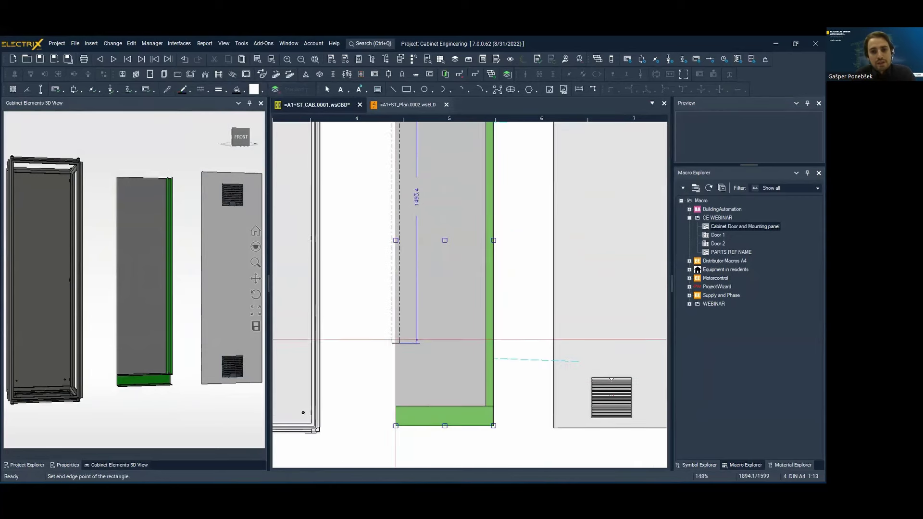
{"action": "left_click", "coordinate": [396, 405]}
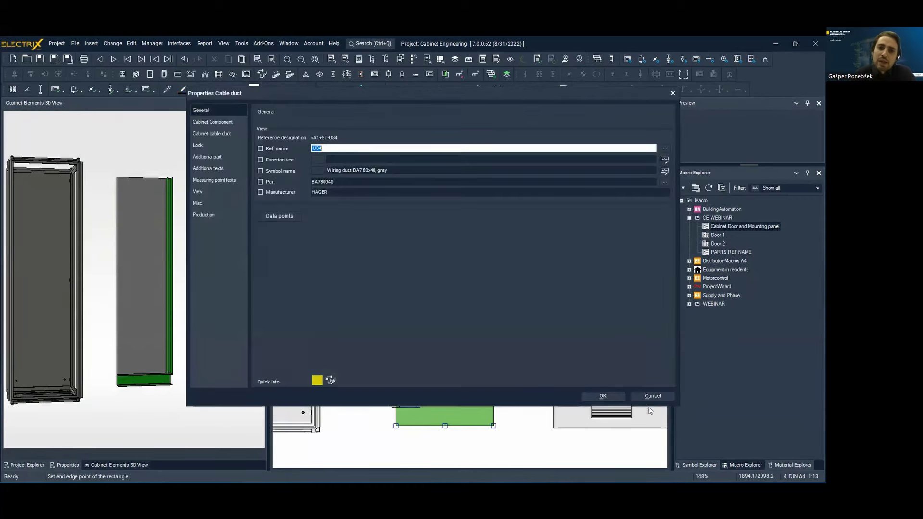
{"action": "left_click", "coordinate": [619, 399]}
{"action": "middle_click_drag", "start_coordinate": [443, 309], "coordinate": [435, 375]}
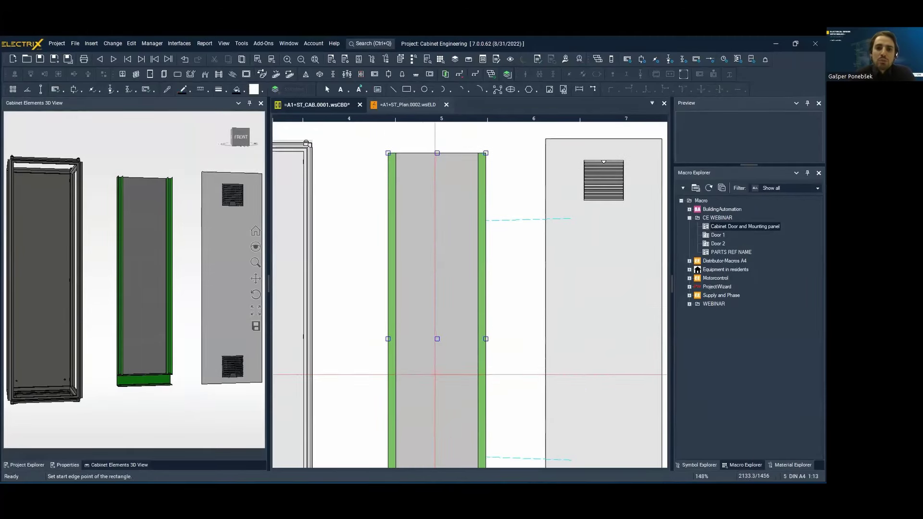
{"action": "key", "text": "Escape"}
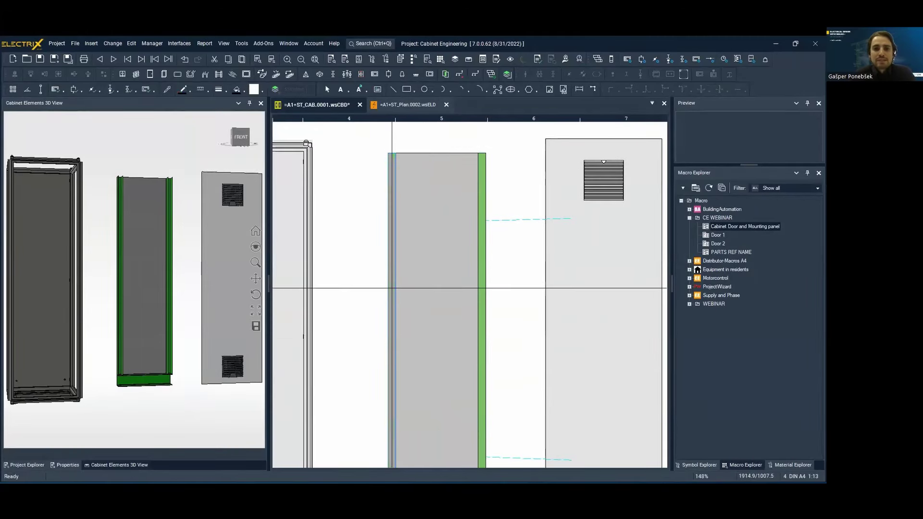
- Set the length of the left vertical cable duct to 1696 mm in its cabinet component properties
{"action": "double_click", "coordinate": [392, 288]}
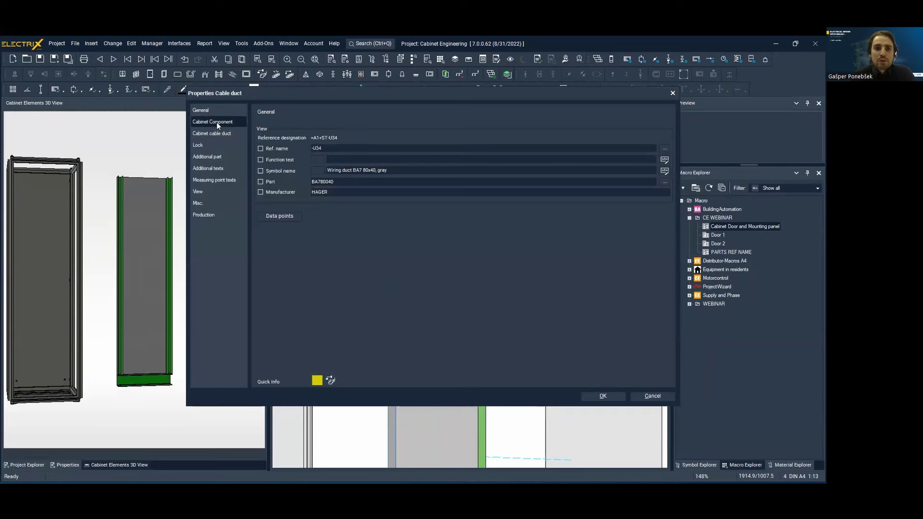
{"action": "left_click", "coordinate": [216, 122]}
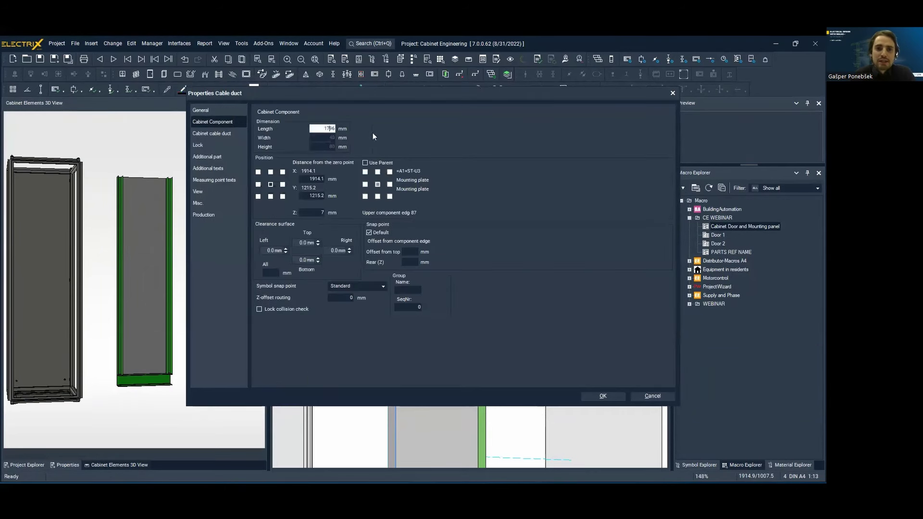
{"action": "key", "text": "BackSpace"}
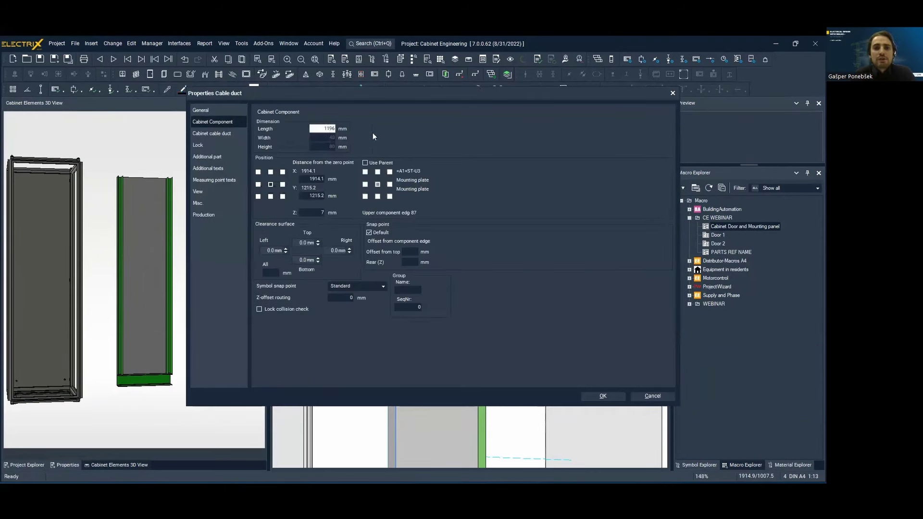
{"action": "type", "text": "6"}
{"action": "left_click", "coordinate": [618, 396]}
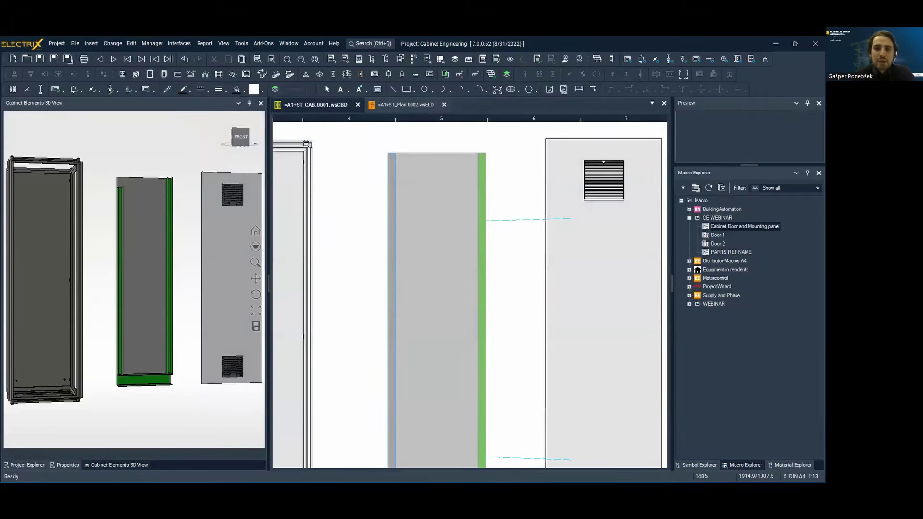
- Shorten the right vertical cable duct by resizing its top edge down to the level of the left duct's top
{"action": "scroll", "coordinate": [480, 175], "scroll_direction": "up", "scroll_amount": 2}
{"action": "right_click", "coordinate": [481, 176]}
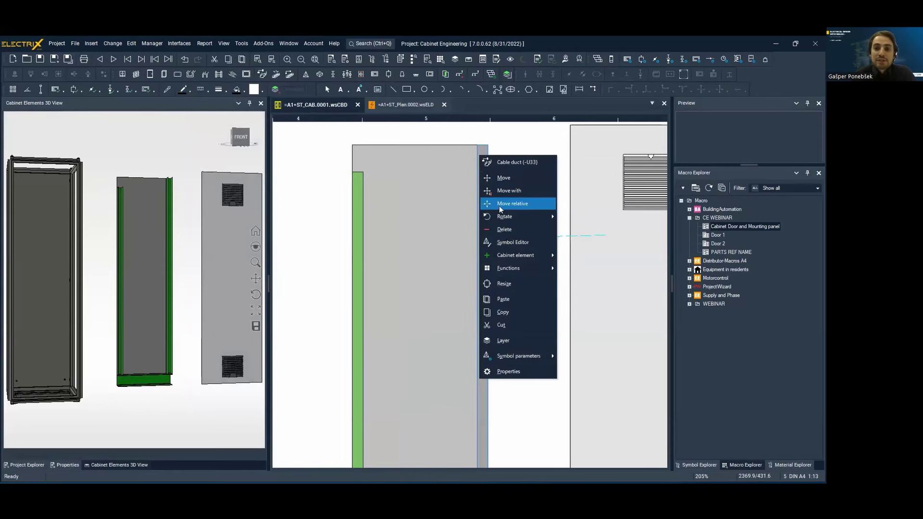
{"action": "left_click", "coordinate": [523, 284]}
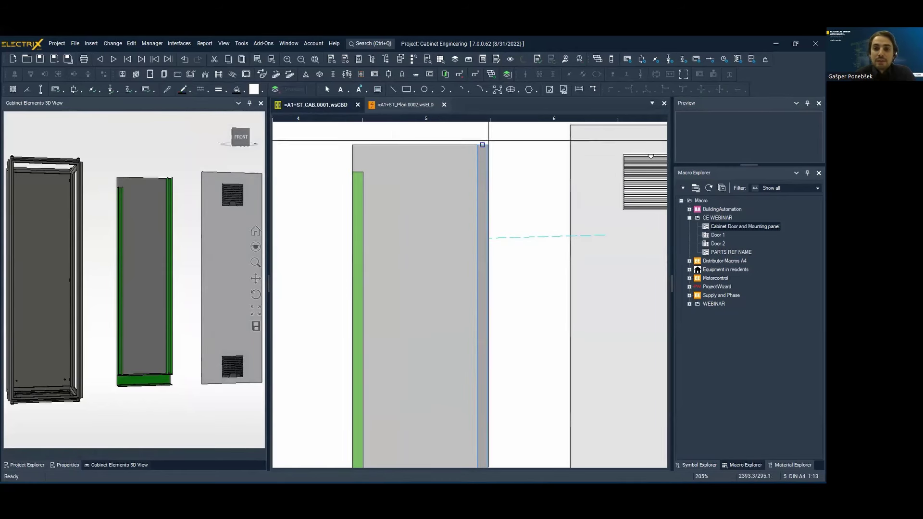
{"action": "scroll", "coordinate": [478, 175], "scroll_direction": "up", "scroll_amount": 4}
{"action": "scroll", "coordinate": [477, 175], "scroll_direction": "down", "scroll_amount": 3}
{"action": "middle_click_drag", "start_coordinate": [476, 175], "coordinate": [492, 186]}
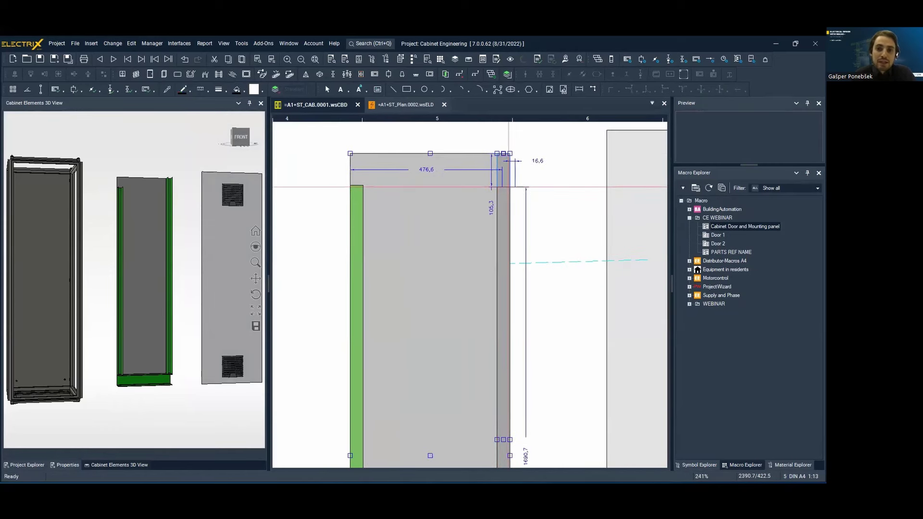
{"action": "scroll", "coordinate": [492, 186], "scroll_direction": "up", "scroll_amount": 2}
{"action": "key", "text": "Escape"}
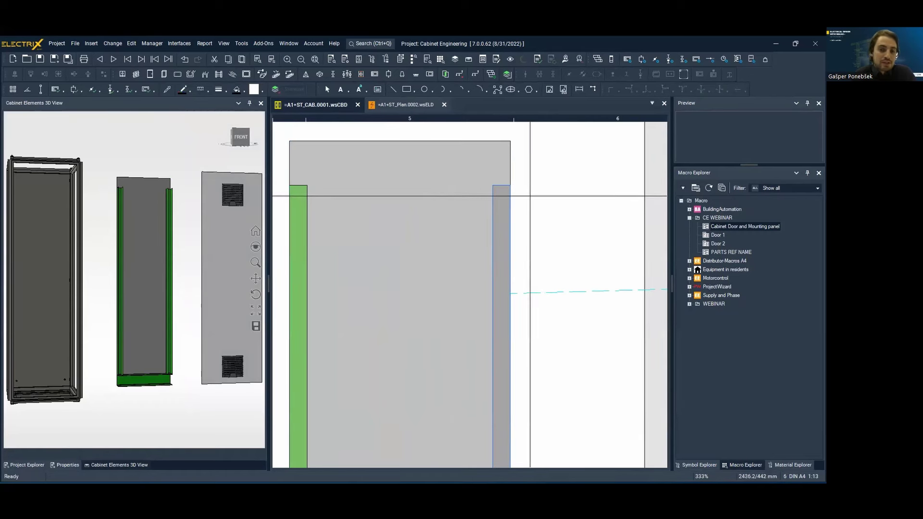
- Manually draw a horizontal HAGER wiring duct BA780040 between the two vertical ducts at their upper ends, and end duct placement
{"action": "left_click", "coordinate": [261, 74]}
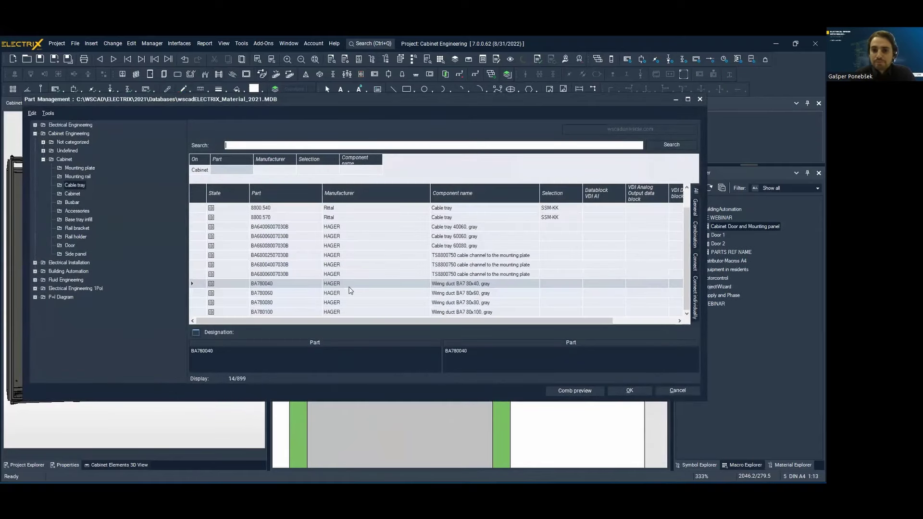
{"action": "double_click", "coordinate": [344, 285]}
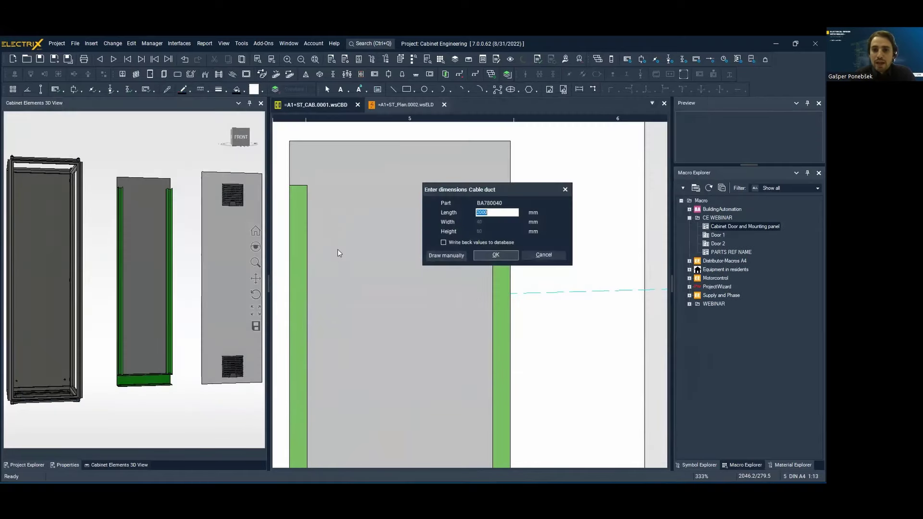
{"action": "left_click", "coordinate": [443, 256]}
{"action": "left_click", "coordinate": [303, 186]}
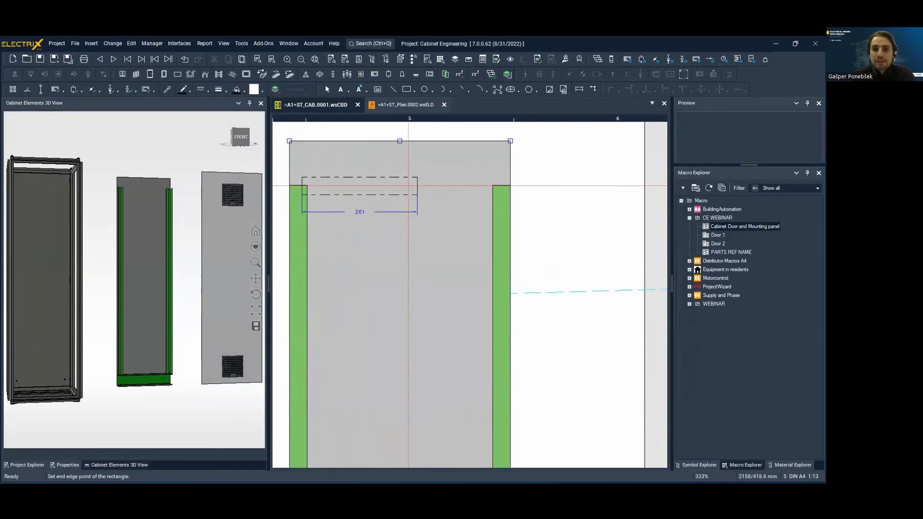
{"action": "left_click", "coordinate": [489, 185]}
{"action": "left_click", "coordinate": [610, 395]}
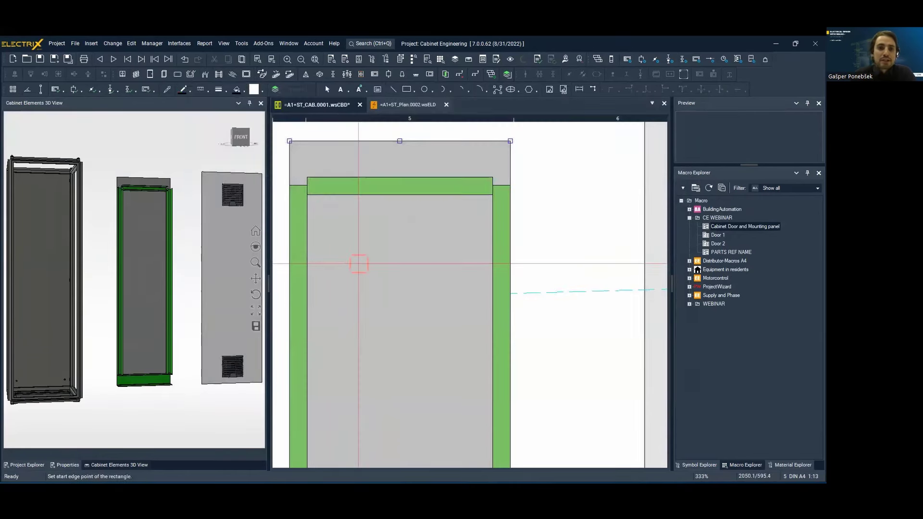
{"action": "middle_click_drag", "start_coordinate": [359, 263], "coordinate": [437, 272]}
{"action": "key", "text": "Escape"}
- Align the horizontal duct's top edge with the top edge of the left vertical duct
{"action": "scroll", "coordinate": [364, 193], "scroll_direction": "up", "scroll_amount": 3}
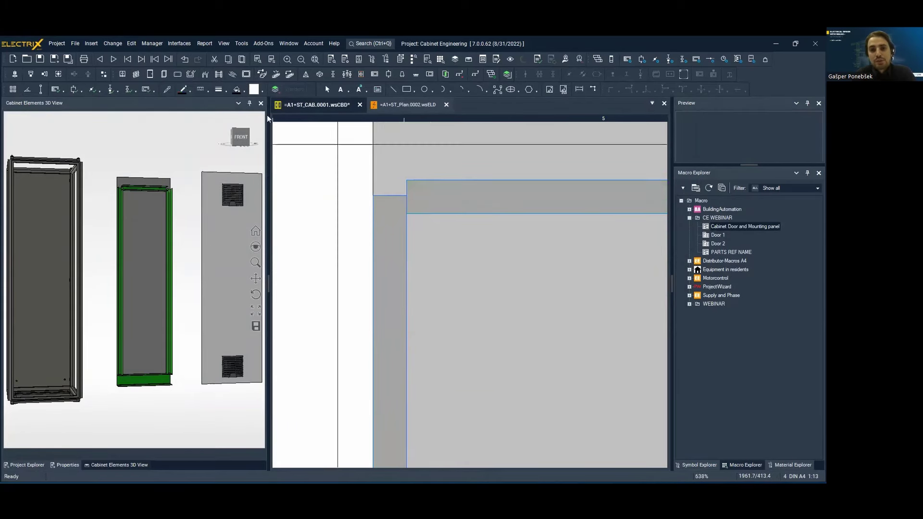
{"action": "left_click", "coordinate": [15, 75]}
{"action": "scroll", "coordinate": [389, 196], "scroll_direction": "down", "scroll_amount": 5}
- Copy the top horizontal duct down the mounting plate as six evenly spaced copies, about 235 mm apart
{"action": "left_click", "coordinate": [477, 237]}
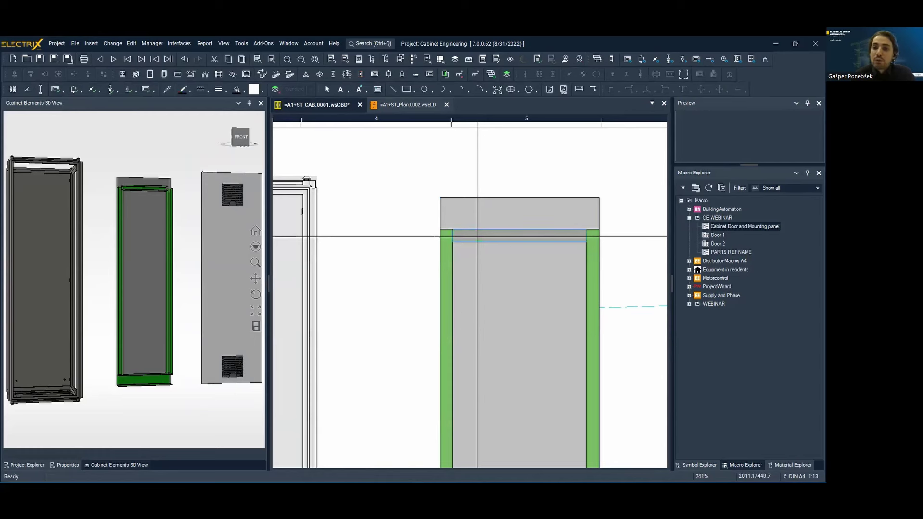
{"action": "left_click", "coordinate": [476, 236]}
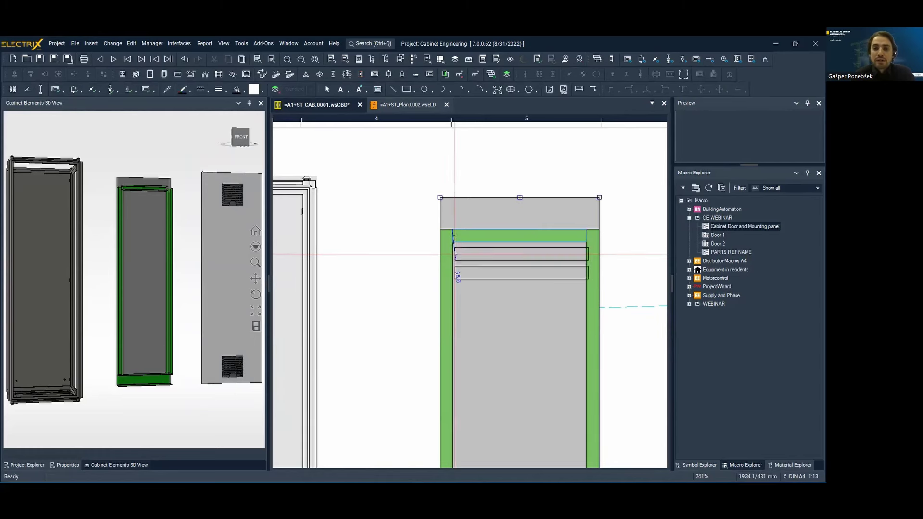
{"action": "scroll", "coordinate": [454, 278], "scroll_direction": "down", "scroll_amount": 2}
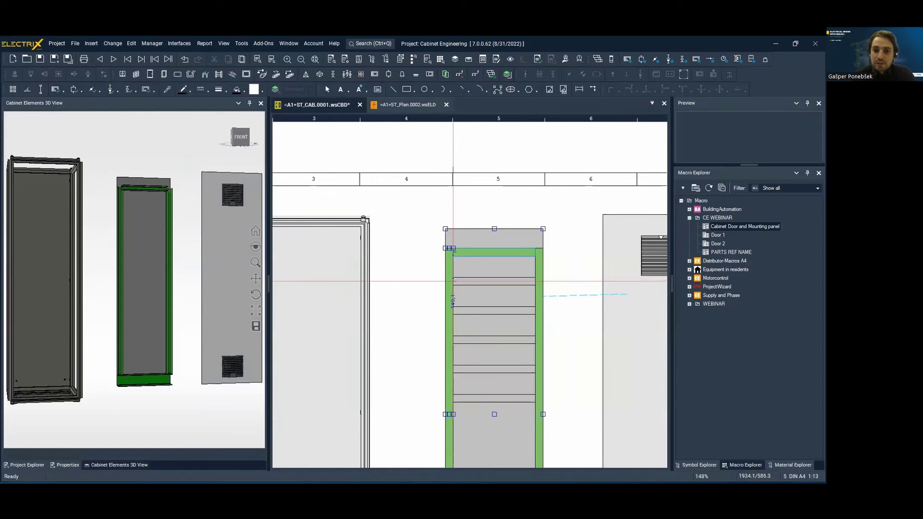
{"action": "middle_click_drag", "start_coordinate": [453, 287], "coordinate": [459, 168]}
{"action": "left_click", "coordinate": [458, 169]}
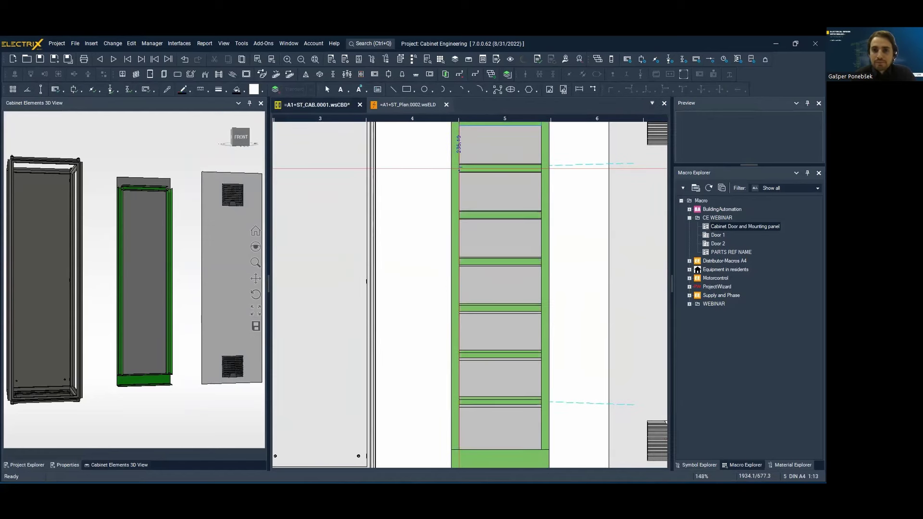
- Set the edge-to-edge vertical distance between the top and second horizontal ducts to 200 mm, using the top duct as reference
{"action": "scroll", "coordinate": [488, 161], "scroll_direction": "up", "scroll_amount": 3}
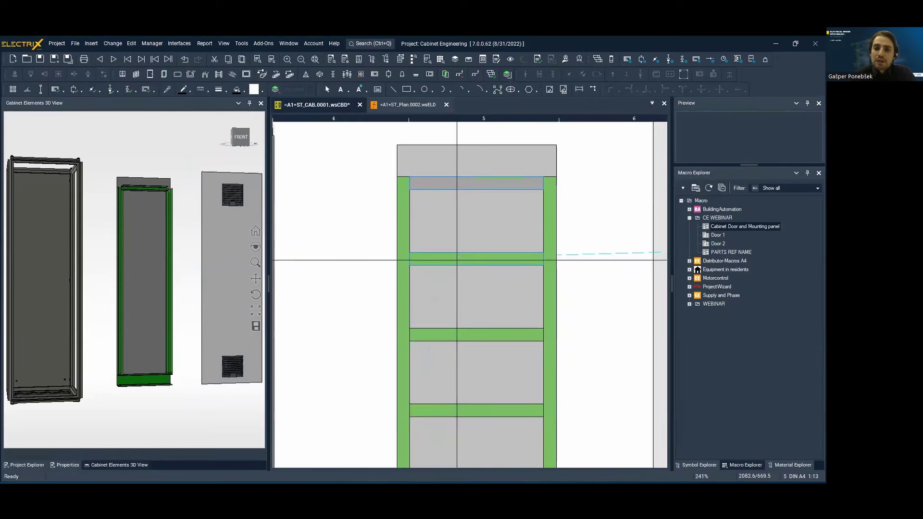
{"action": "left_click", "coordinate": [457, 259]}
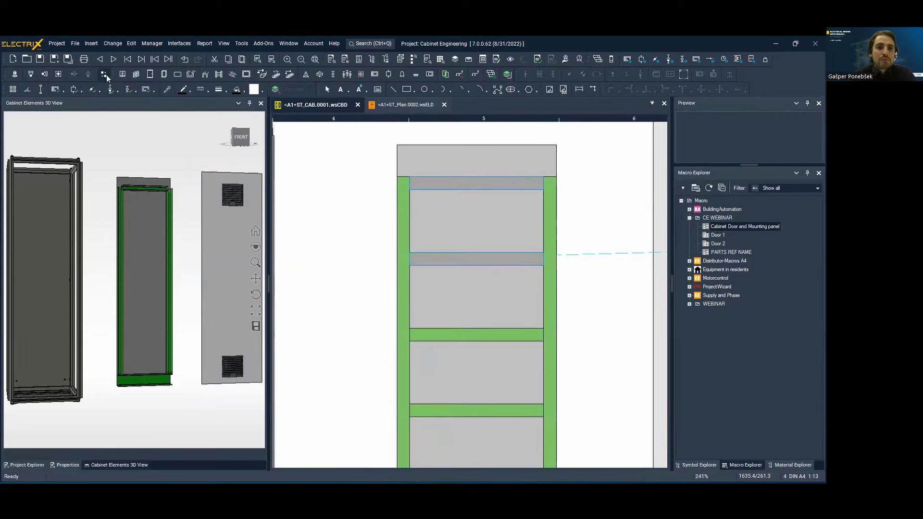
{"action": "scroll", "coordinate": [478, 196], "scroll_direction": "up", "scroll_amount": 1}
{"action": "scroll", "coordinate": [479, 196], "scroll_direction": "up", "scroll_amount": 1}
{"action": "left_click", "coordinate": [476, 187]}
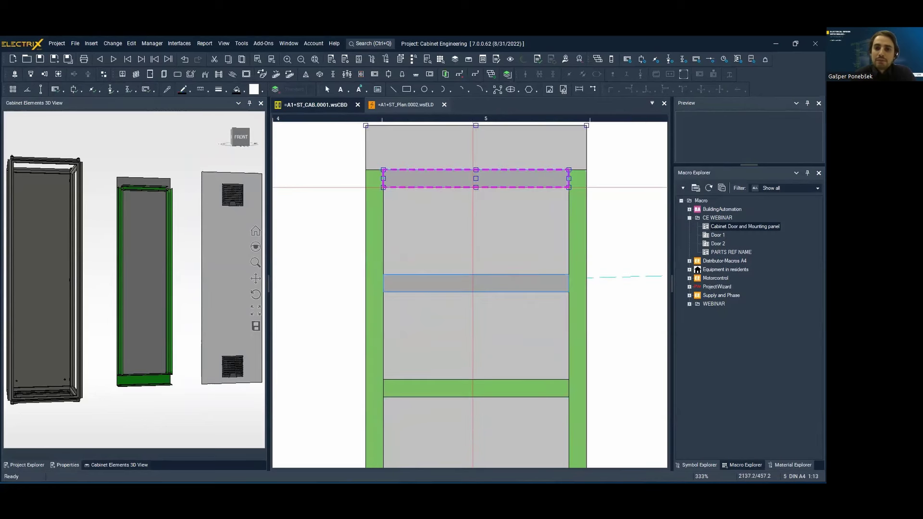
{"action": "left_click", "coordinate": [475, 187]}
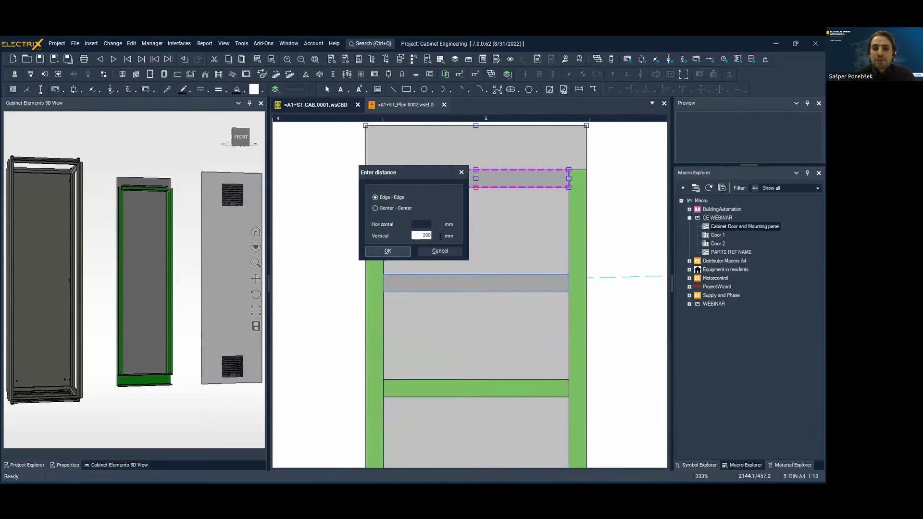
{"action": "left_click", "coordinate": [387, 251]}
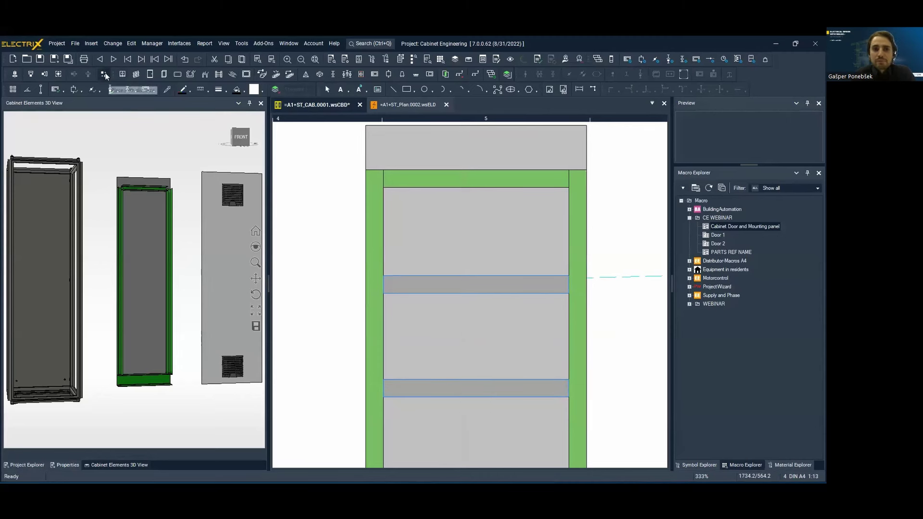
- Set the edge-to-edge vertical distance between the second and third horizontal ducts to 145 mm, using the second duct as reference
{"action": "left_click", "coordinate": [104, 74]}
{"action": "left_click", "coordinate": [476, 293]}
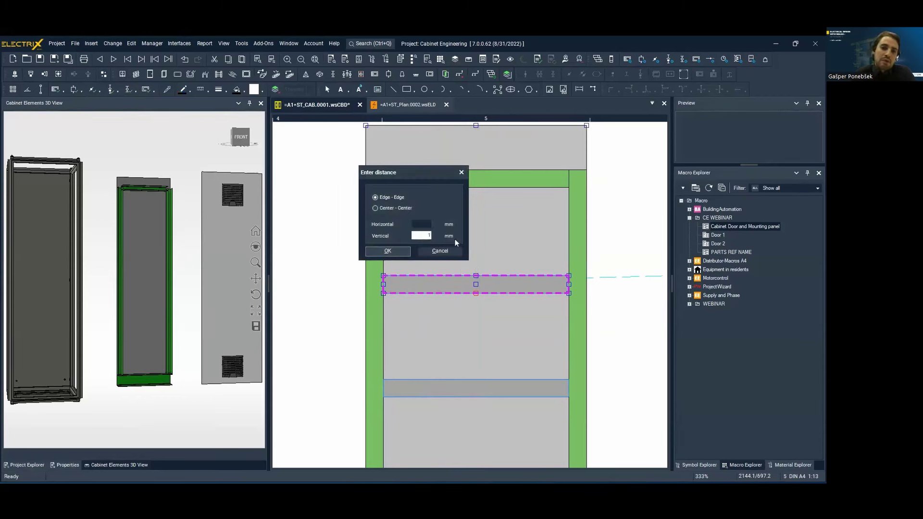
{"action": "type", "text": "148"}
{"action": "left_click", "coordinate": [402, 251]}
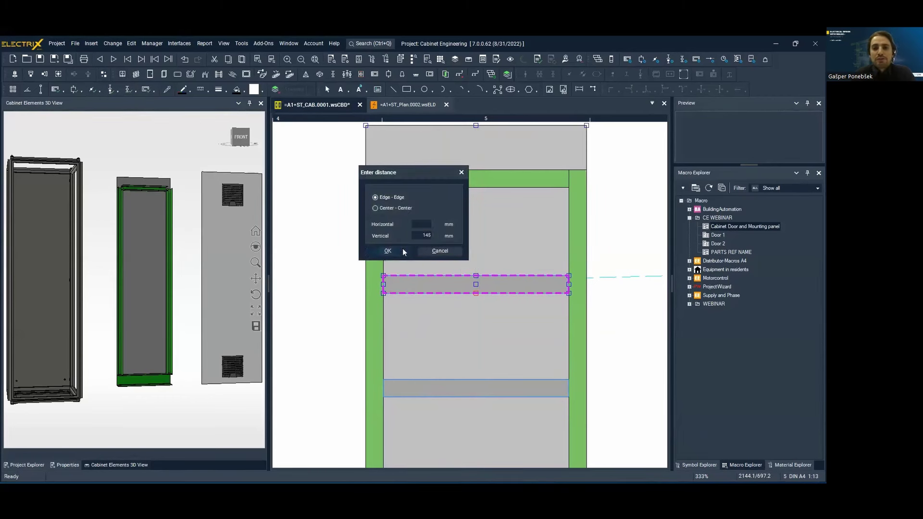
- Reload the cabinet elements 3D view to check the horizontal ducts on the mounting plate
{"action": "scroll", "coordinate": [470, 293], "scroll_direction": "down", "scroll_amount": 2}
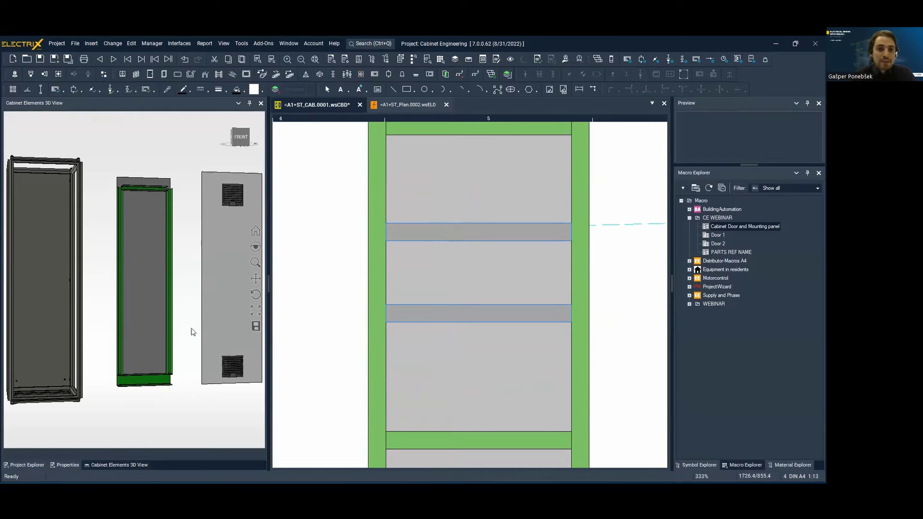
{"action": "left_click", "coordinate": [258, 231]}
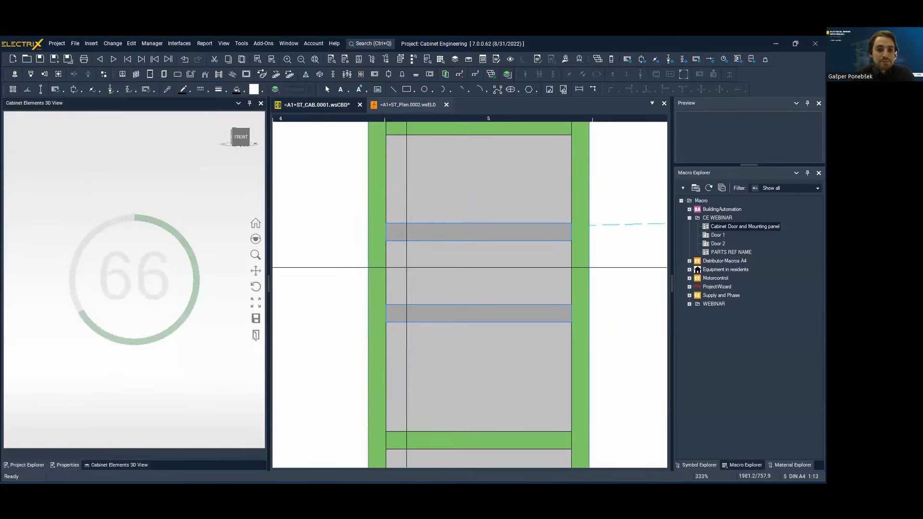
{"action": "scroll", "coordinate": [431, 279], "scroll_direction": "down", "scroll_amount": 1}
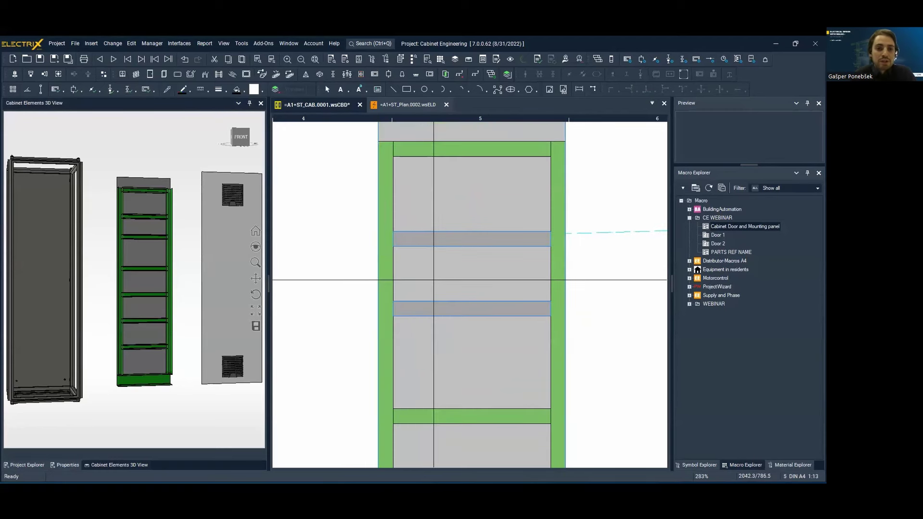
{"action": "scroll", "coordinate": [433, 280], "scroll_direction": "down", "scroll_amount": 1}
- Set the edge-to-edge vertical distance between the fourth and fifth horizontal ducts to 460 mm, using the fourth duct as reference
{"action": "middle_click_drag", "start_coordinate": [414, 313], "coordinate": [450, 239]}
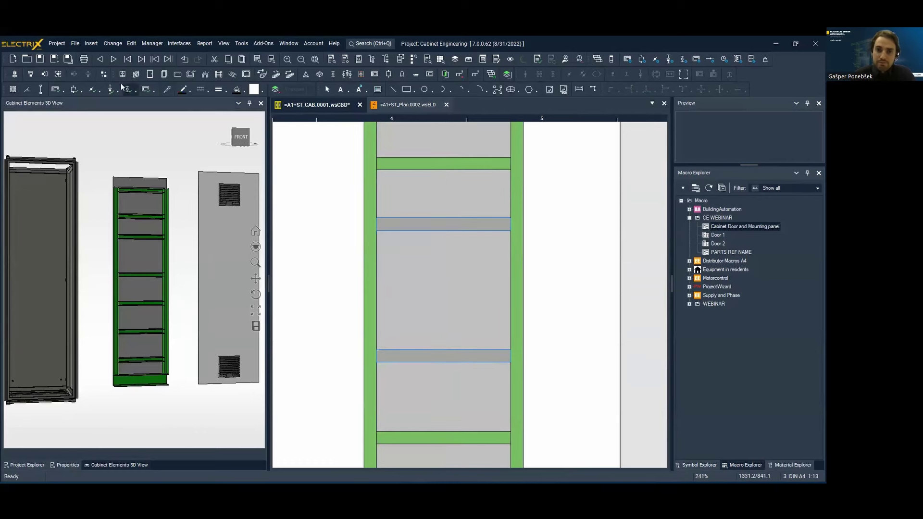
{"action": "left_click", "coordinate": [443, 224]}
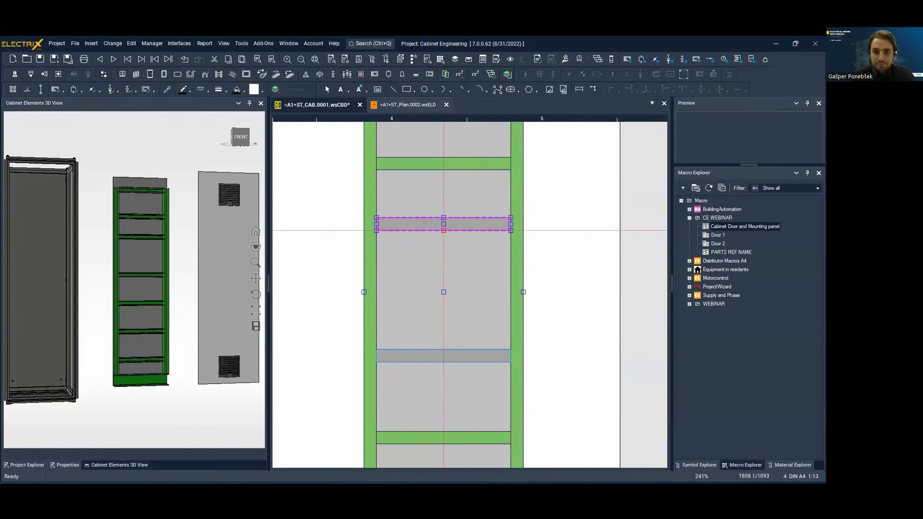
{"action": "key", "text": "Return"}
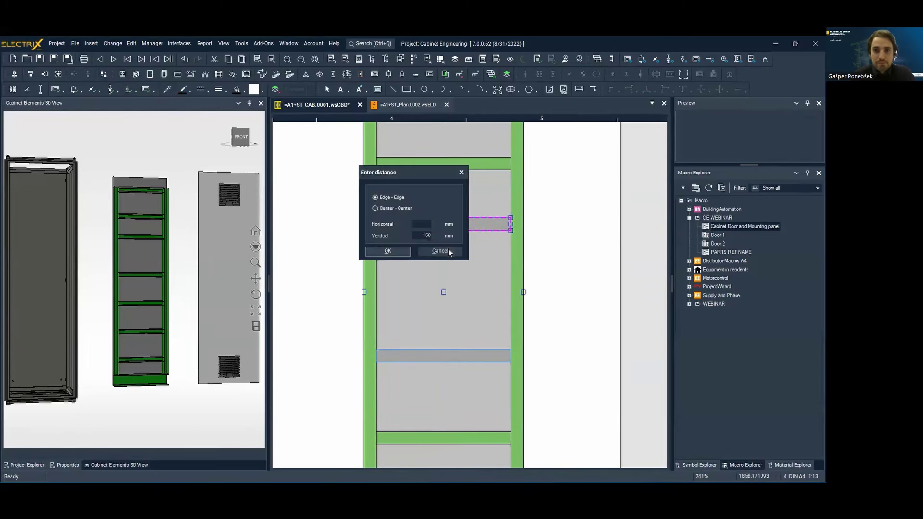
{"action": "double_click", "coordinate": [415, 234]}
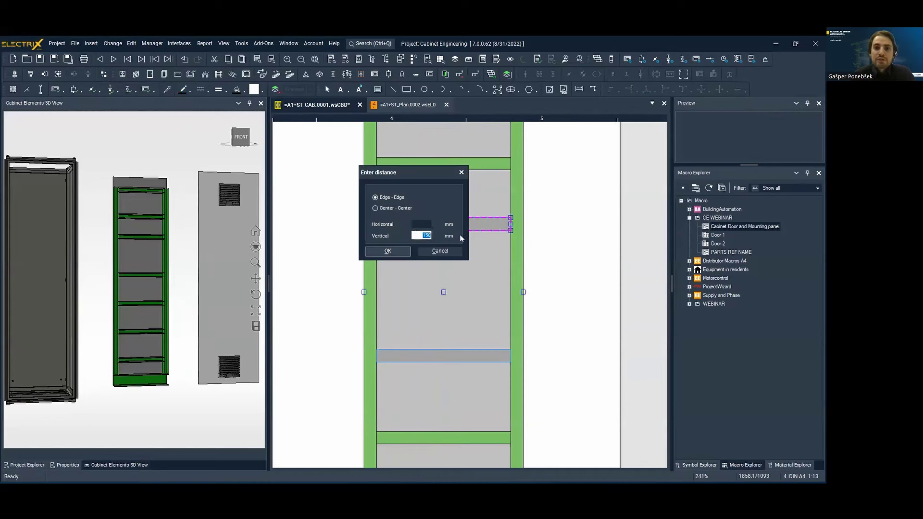
{"action": "type", "text": "460"}
{"action": "left_click", "coordinate": [382, 252]}
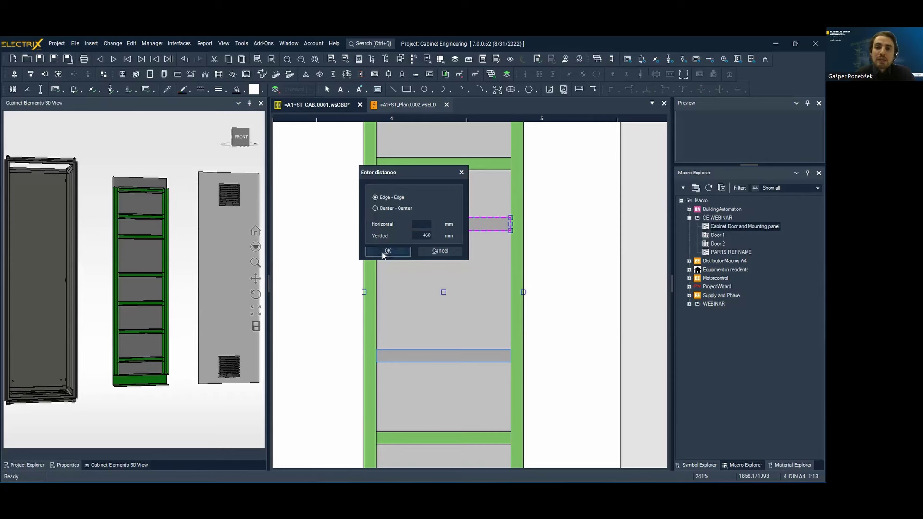
- Set the edge-to-edge vertical distance between the fifth and sixth horizontal ducts, using the fifth duct as reference
{"action": "middle_click_drag", "start_coordinate": [436, 318], "coordinate": [446, 185]}
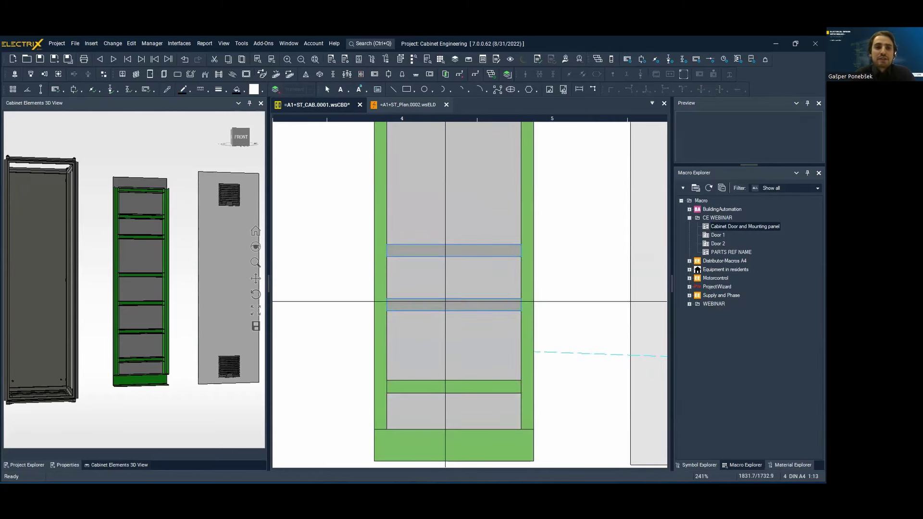
{"action": "left_click", "coordinate": [104, 76]}
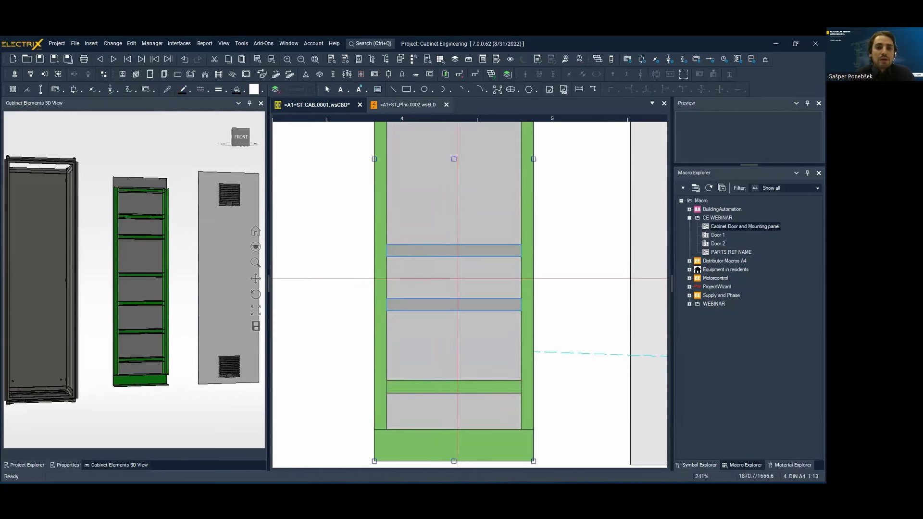
{"action": "left_click", "coordinate": [453, 256]}
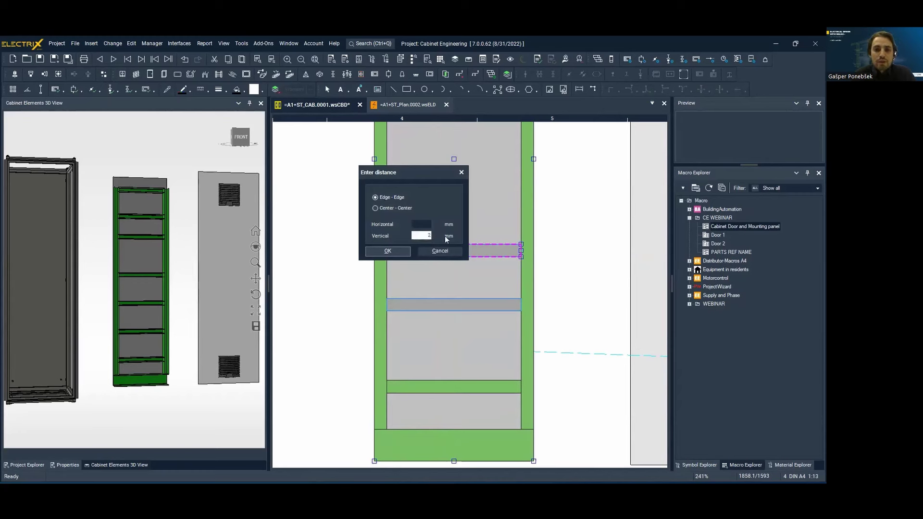
{"action": "left_click", "coordinate": [398, 251]}
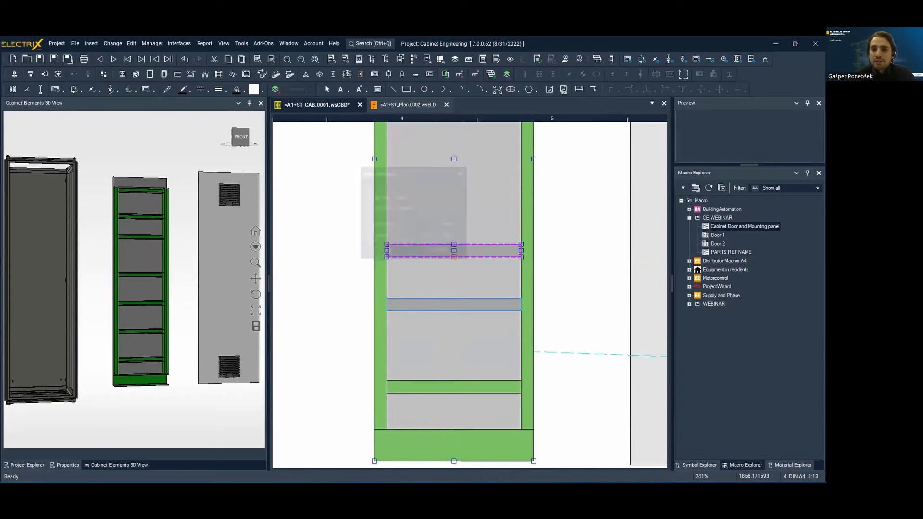
- Add an associative vertical dimension between the first and second horizontal ducts, placing the dimension line left of the mounting plate
{"action": "scroll", "coordinate": [463, 278], "scroll_direction": "down", "scroll_amount": 4}
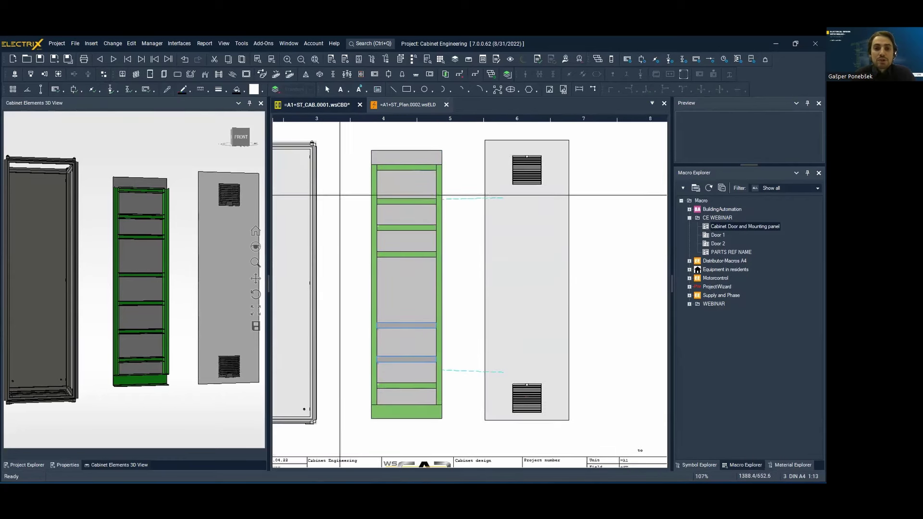
{"action": "left_click", "coordinate": [93, 43]}
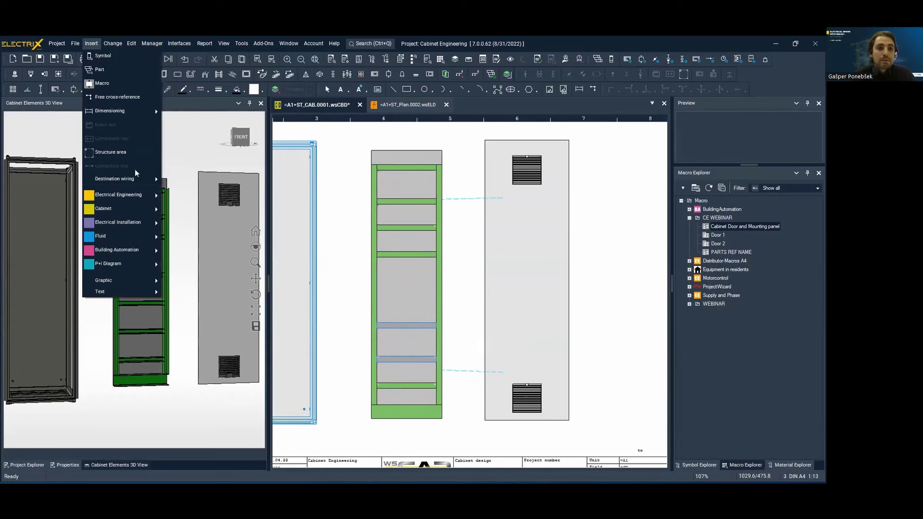
{"action": "mouse_move", "coordinate": [128, 111]}
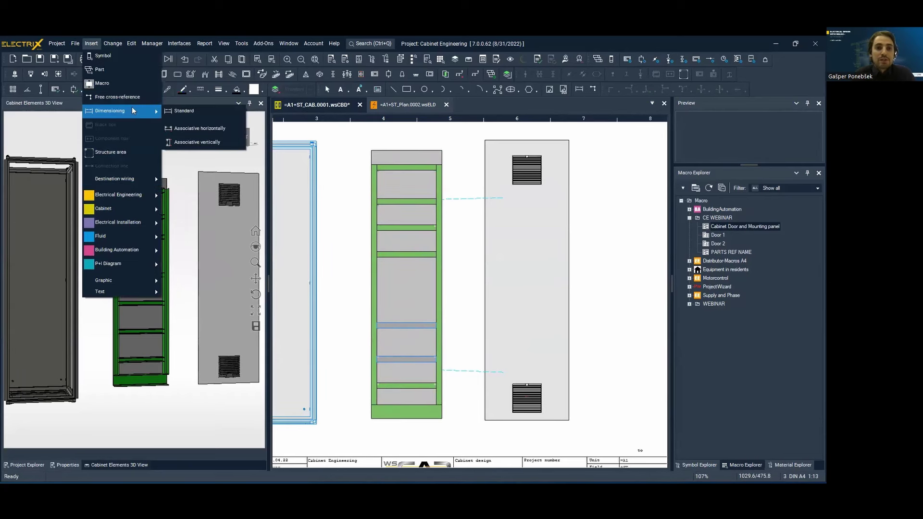
{"action": "left_click", "coordinate": [197, 142]}
{"action": "scroll", "coordinate": [343, 171], "scroll_direction": "up", "scroll_amount": 4}
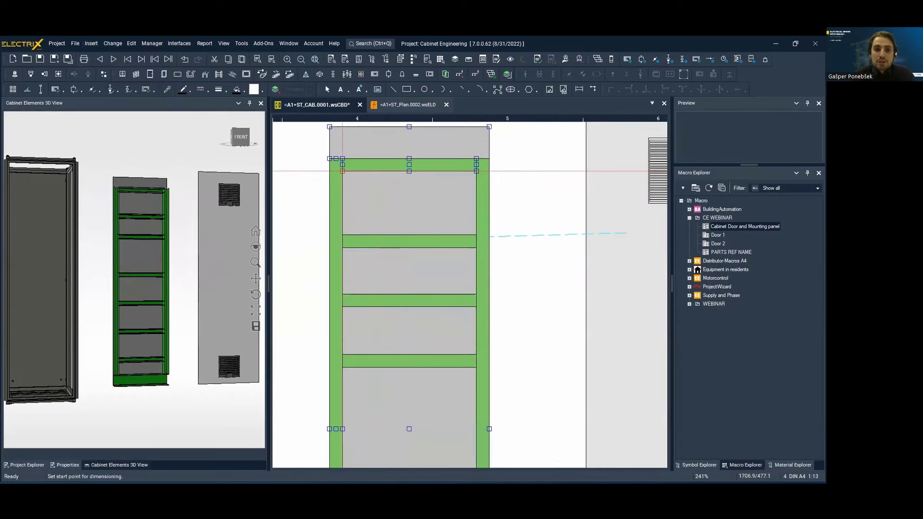
{"action": "left_click", "coordinate": [342, 171]}
{"action": "left_click", "coordinate": [342, 234]}
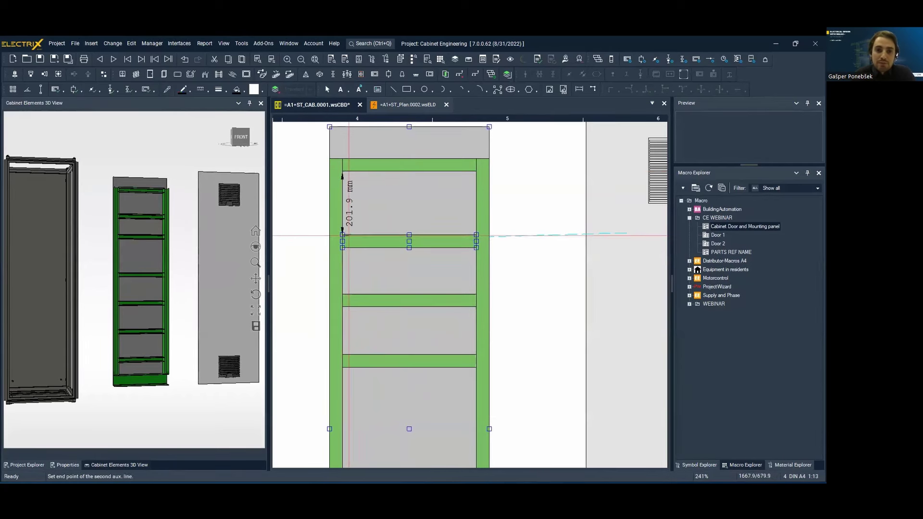
{"action": "left_click", "coordinate": [343, 235]}
{"action": "left_click", "coordinate": [308, 211]}
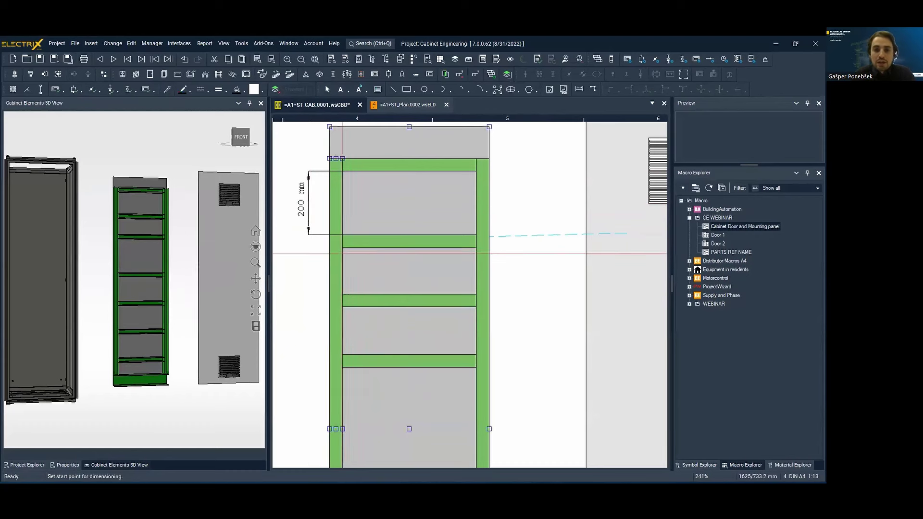
- Add an associative vertical dimension between the second and third horizontal ducts, placed in line with the first dimension
{"action": "left_click", "coordinate": [343, 248]}
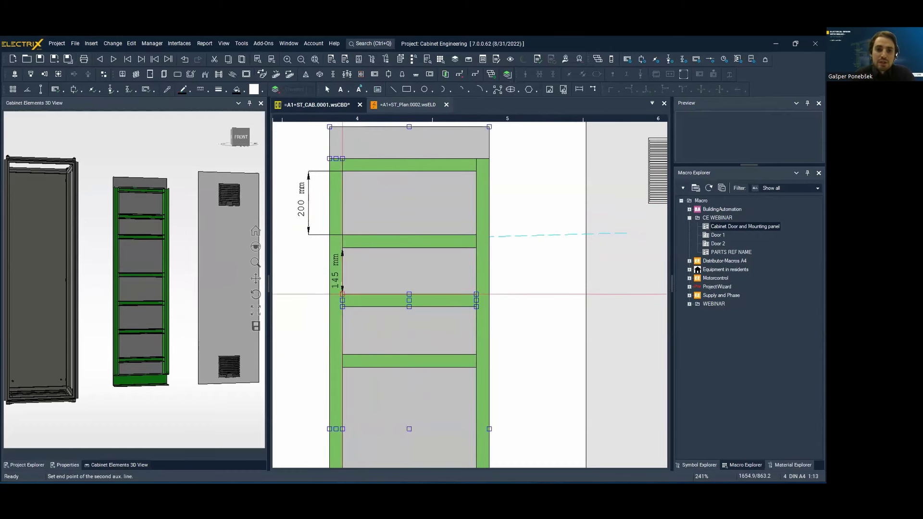
{"action": "left_click", "coordinate": [342, 294]}
{"action": "left_click", "coordinate": [308, 266]}
{"action": "scroll", "coordinate": [374, 254], "scroll_direction": "down", "scroll_amount": 3}
{"action": "key", "text": "Escape"}
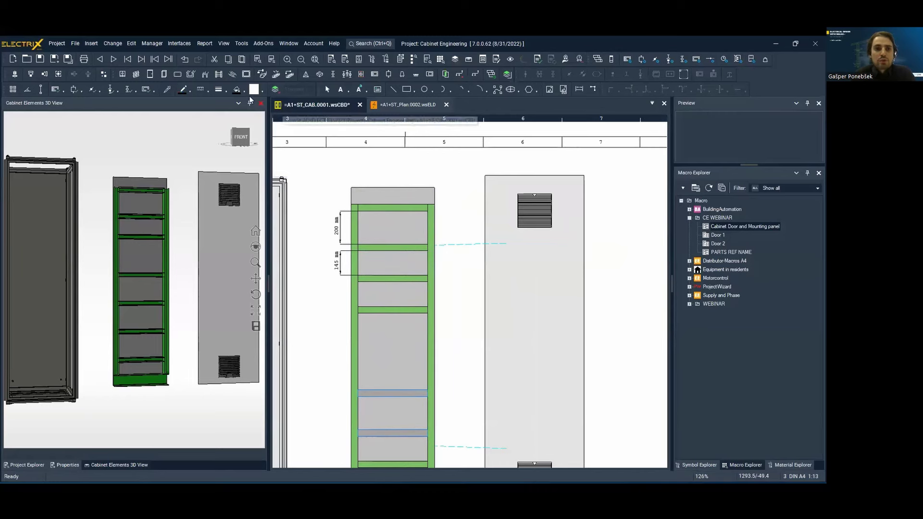
- Place a Phoenix 0801733 DIN rail between the first and second horizontal ducts, spanning from one vertical duct to the other
{"action": "left_click", "coordinate": [191, 75]}
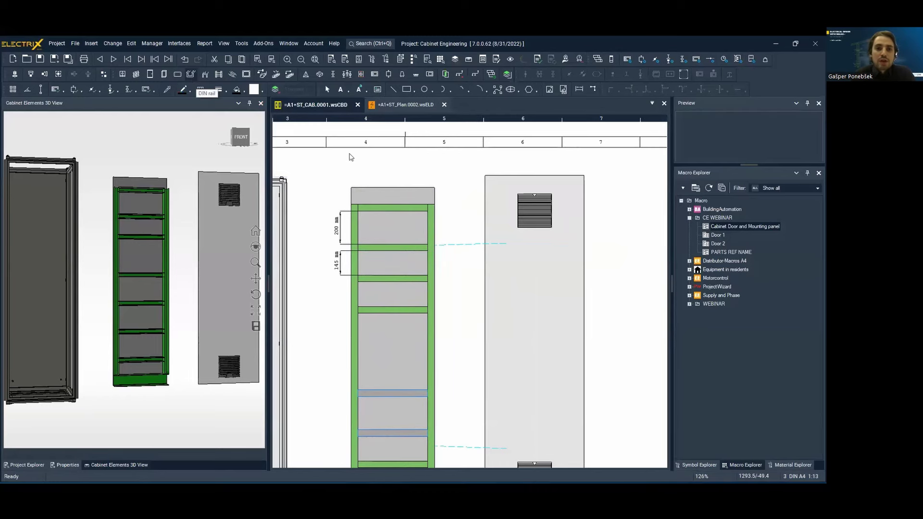
{"action": "double_click", "coordinate": [266, 210]}
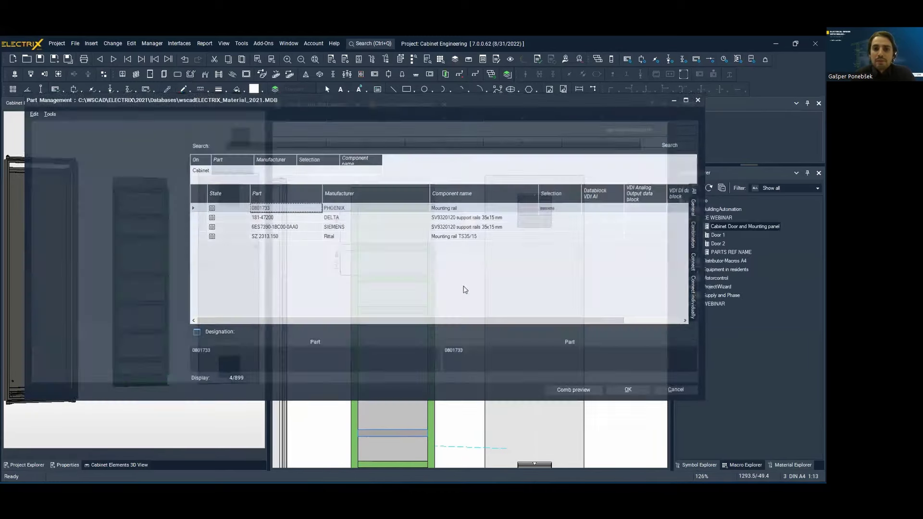
{"action": "left_click", "coordinate": [454, 258]}
{"action": "scroll", "coordinate": [410, 221], "scroll_direction": "up", "scroll_amount": 3}
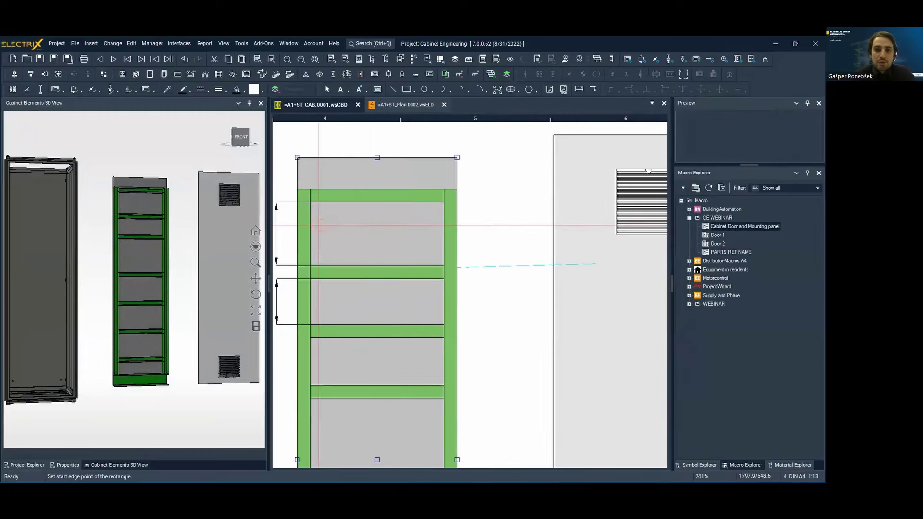
{"action": "left_click", "coordinate": [310, 236]}
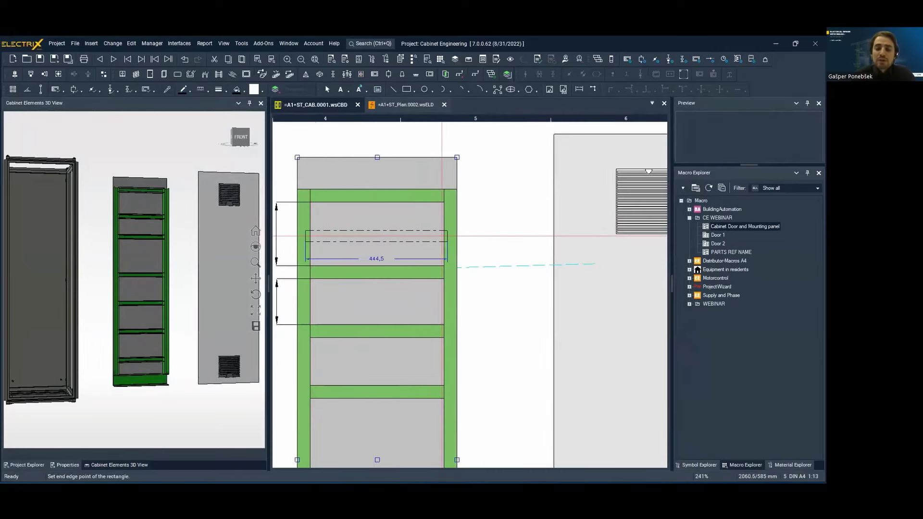
{"action": "left_click", "coordinate": [442, 236]}
{"action": "left_click", "coordinate": [603, 396]}
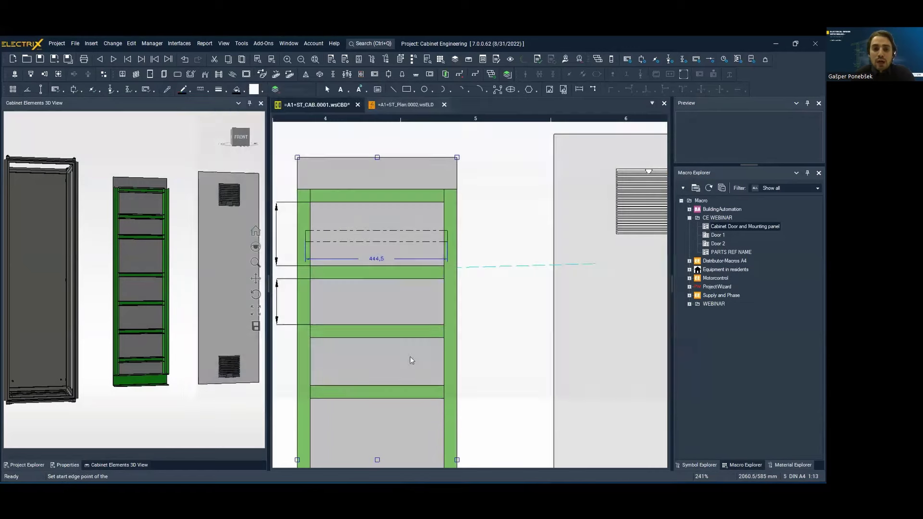
- Place two more full-width DIN rails, one below the second horizontal duct and one below the third
{"action": "left_click", "coordinate": [309, 301]}
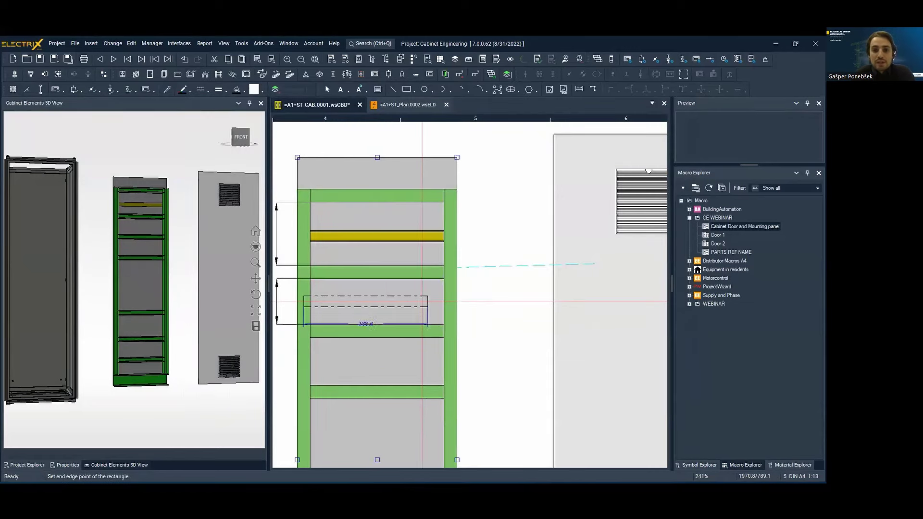
{"action": "left_click", "coordinate": [442, 302]}
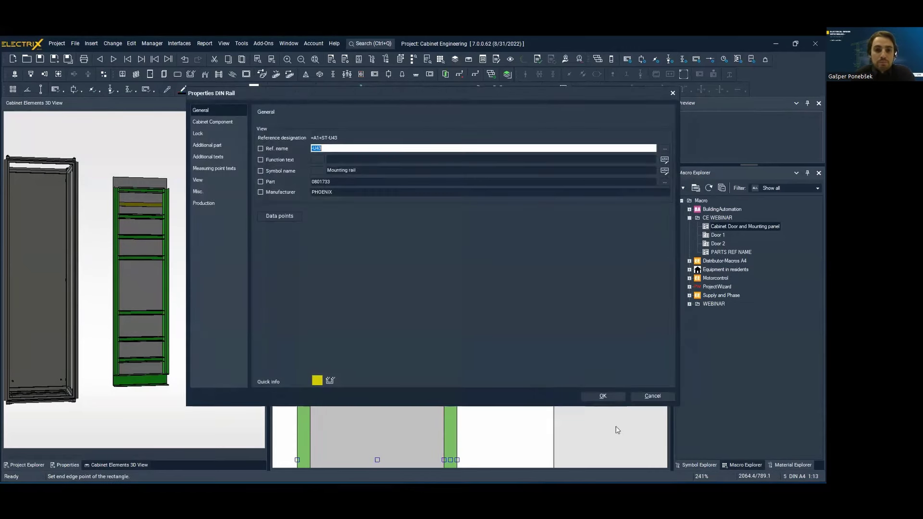
{"action": "left_click", "coordinate": [603, 396]}
{"action": "left_click", "coordinate": [306, 355]}
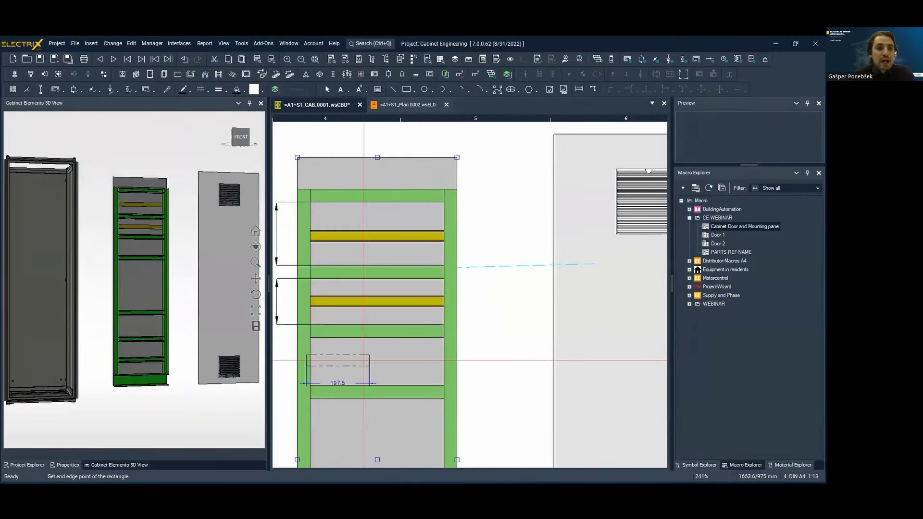
{"action": "left_click", "coordinate": [451, 366]}
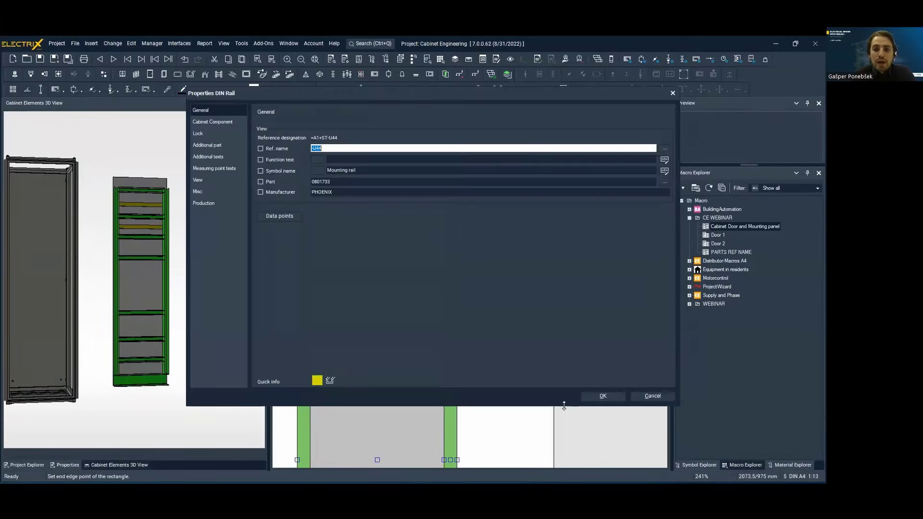
{"action": "left_click", "coordinate": [602, 396]}
- Place a full-width DIN rail between the fifth and sixth horizontal ducts
{"action": "middle_click_drag", "start_coordinate": [479, 428], "coordinate": [614, 216]}
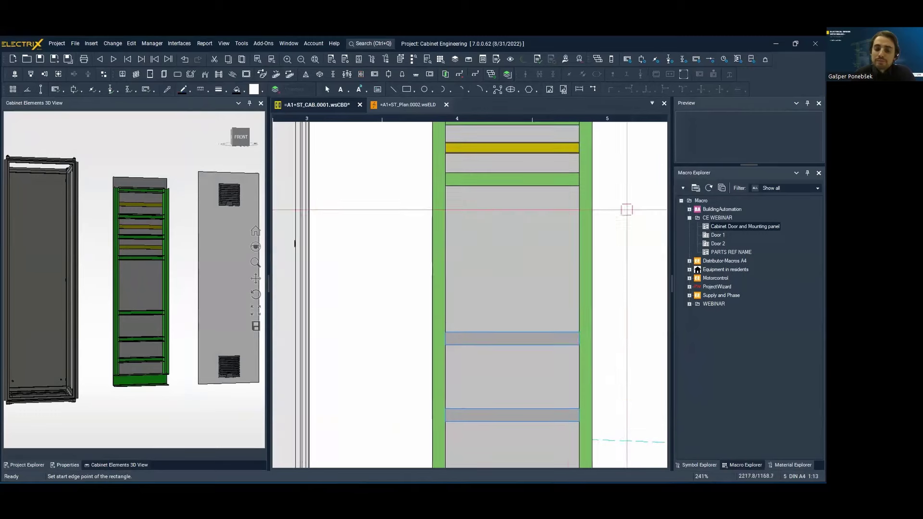
{"action": "left_click", "coordinate": [448, 375]}
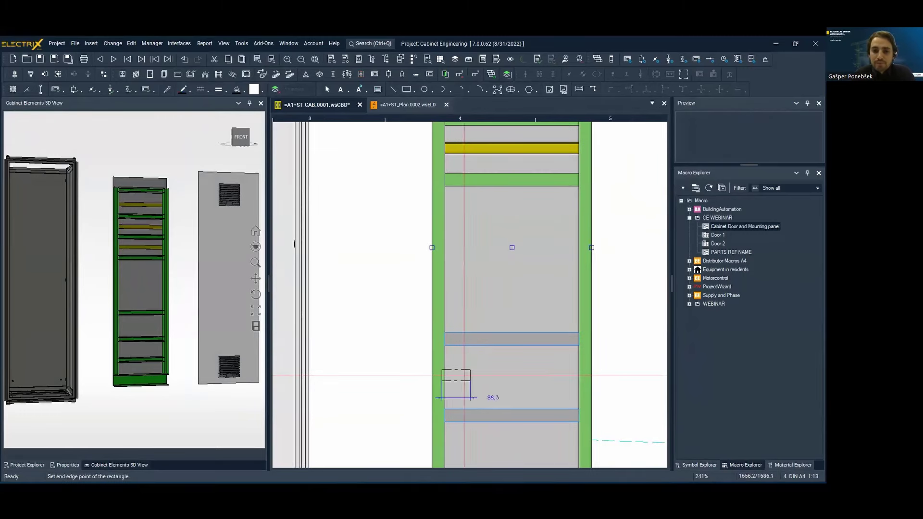
{"action": "left_click", "coordinate": [583, 380]}
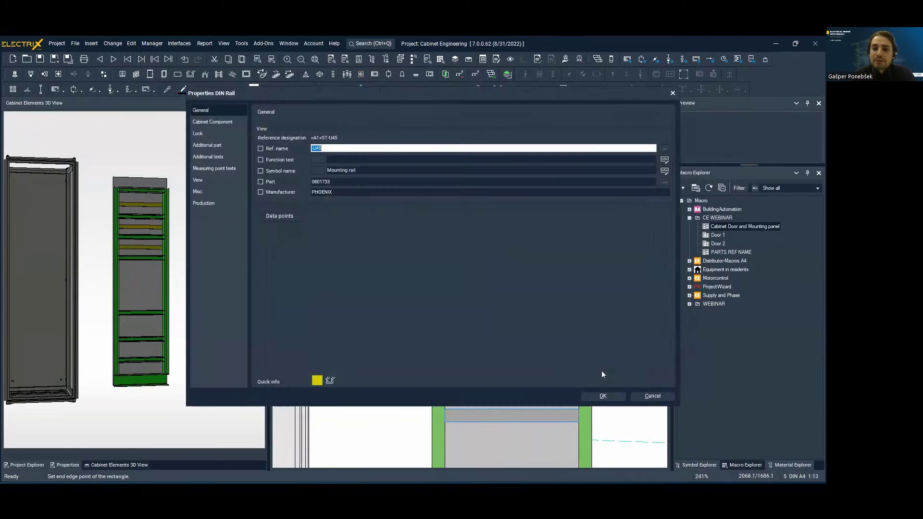
{"action": "left_click", "coordinate": [602, 394]}
- Place full-width DIN rails between the sixth and seventh horizontal ducts and between the seventh duct and the wide bottom duct
{"action": "middle_click_drag", "start_coordinate": [563, 423], "coordinate": [531, 274]}
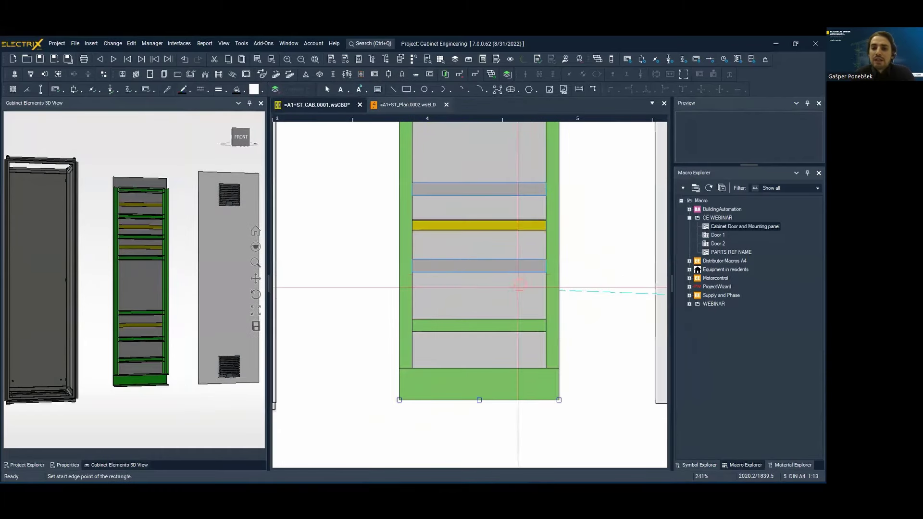
{"action": "left_click", "coordinate": [414, 292]}
{"action": "left_click", "coordinate": [545, 291]}
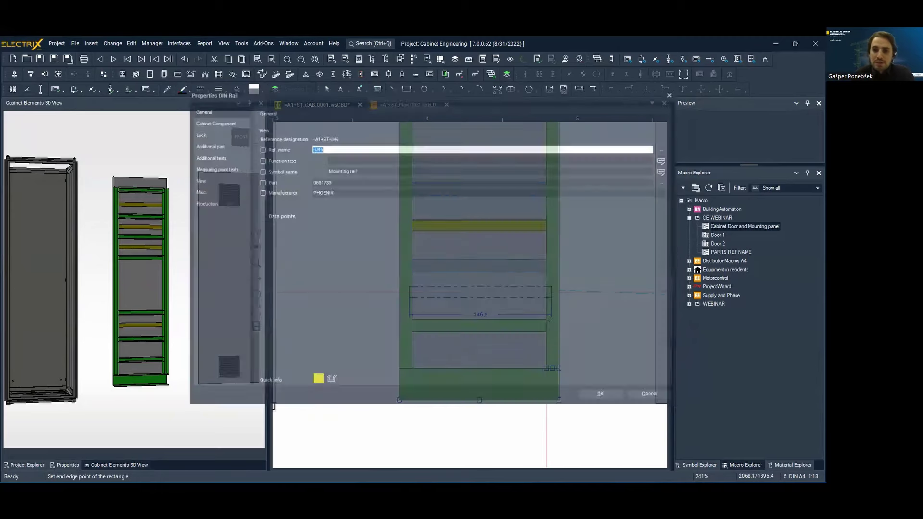
{"action": "left_click", "coordinate": [601, 397]}
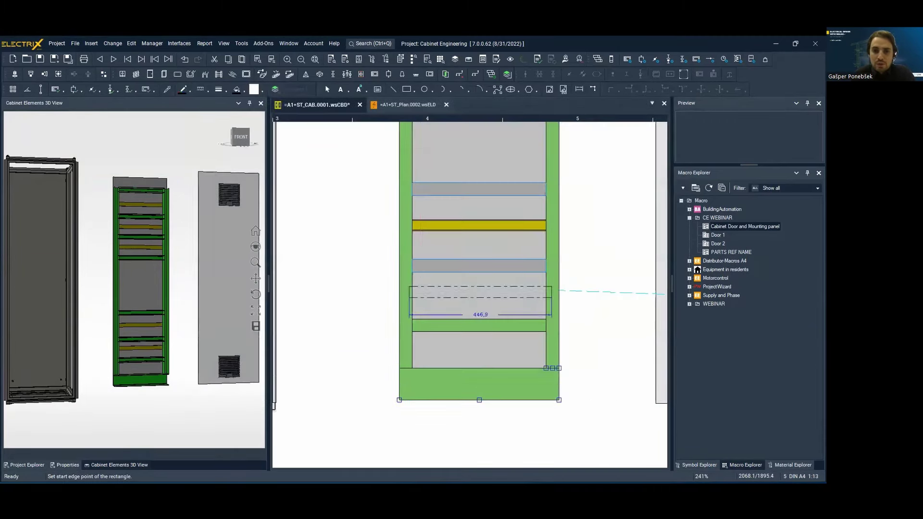
{"action": "left_click", "coordinate": [412, 357]}
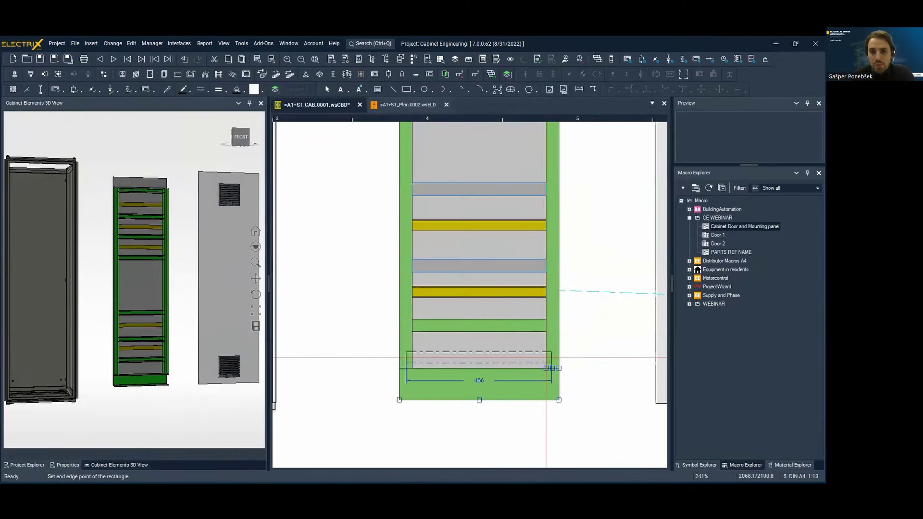
{"action": "left_click", "coordinate": [546, 357]}
{"action": "left_click", "coordinate": [604, 394]}
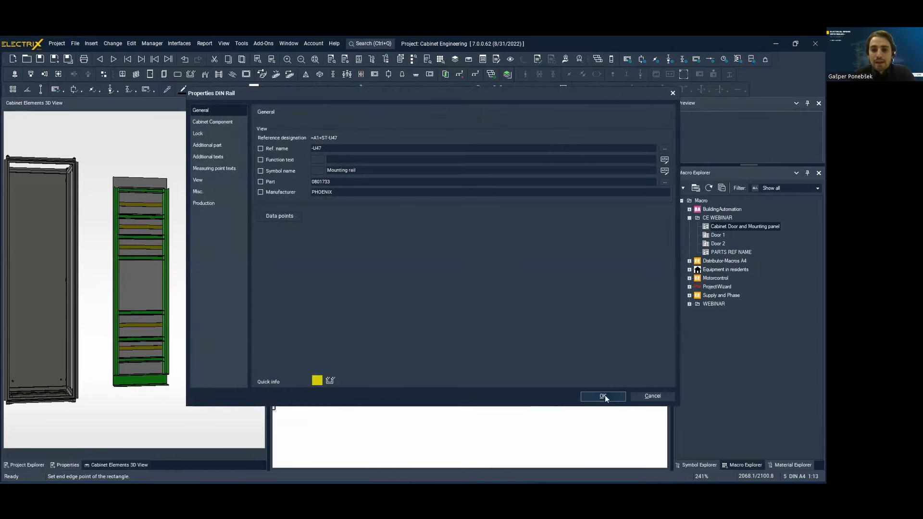
- Adjust the vertical distance so the lowest DIN rail sits evenly between the seventh horizontal duct and the bottom duct
{"action": "left_click", "coordinate": [488, 328]}
{"action": "left_click", "coordinate": [486, 357], "text": "ctrl"}
{"action": "left_click", "coordinate": [482, 376], "text": "ctrl"}
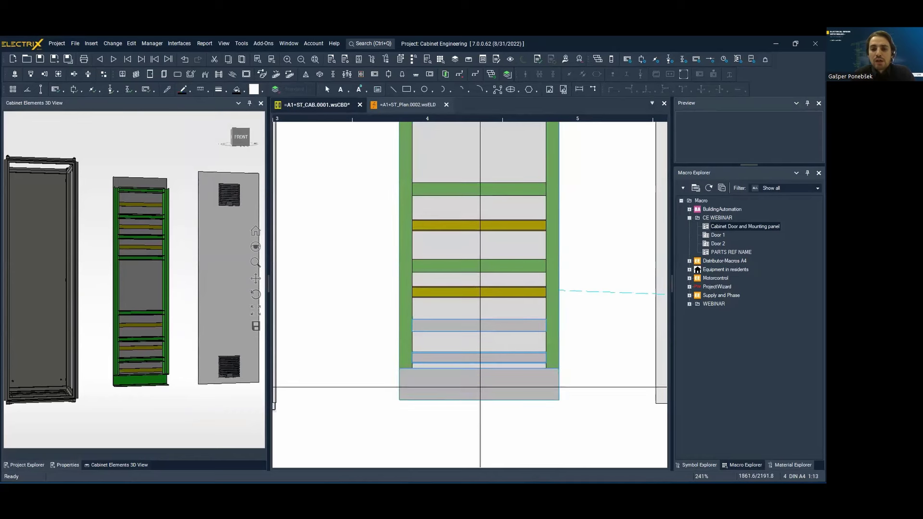
{"action": "left_click", "coordinate": [87, 76]}
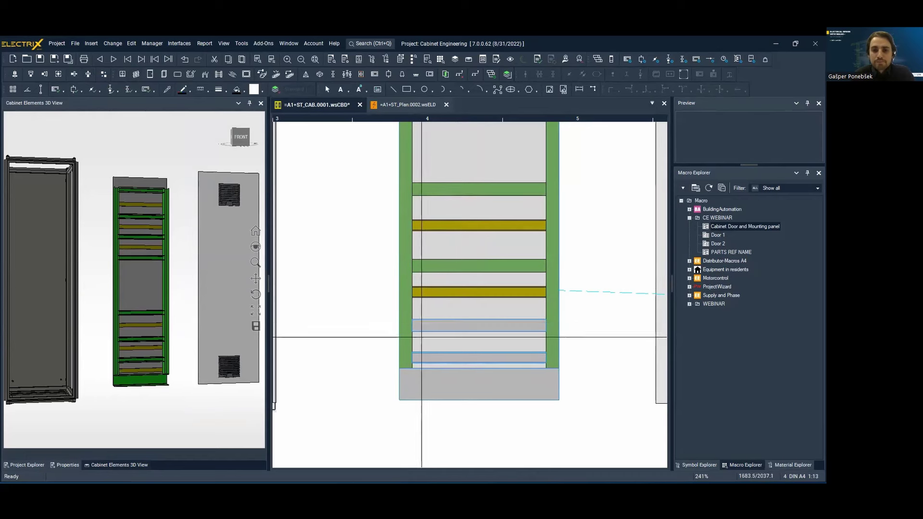
{"action": "left_click", "coordinate": [383, 323]}
{"action": "left_click", "coordinate": [446, 326]}
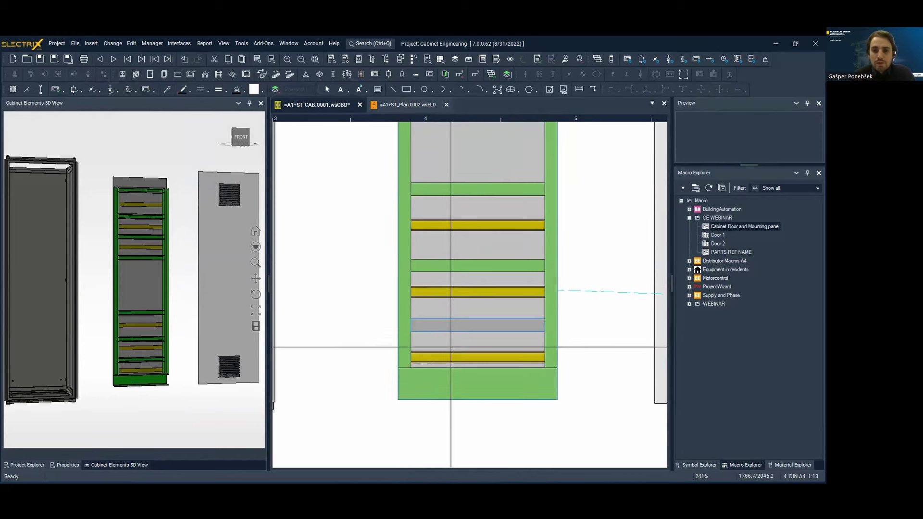
{"action": "left_click", "coordinate": [453, 358], "text": "ctrl"}
{"action": "left_click", "coordinate": [457, 376], "text": "ctrl"}
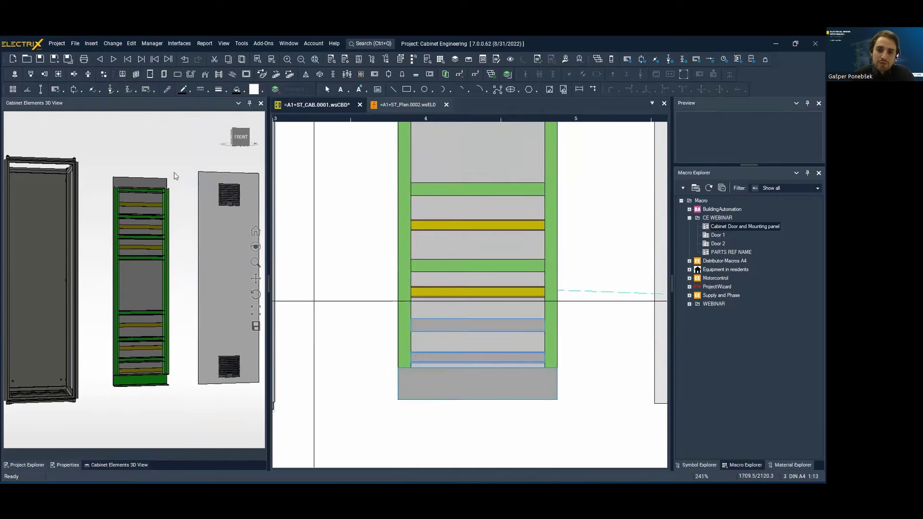
{"action": "left_click", "coordinate": [88, 75]}
- Adjust the vertical distance so the fifth DIN rail sits evenly between the sixth and seventh horizontal ducts
{"action": "scroll", "coordinate": [543, 344], "scroll_direction": "up", "scroll_amount": 2}
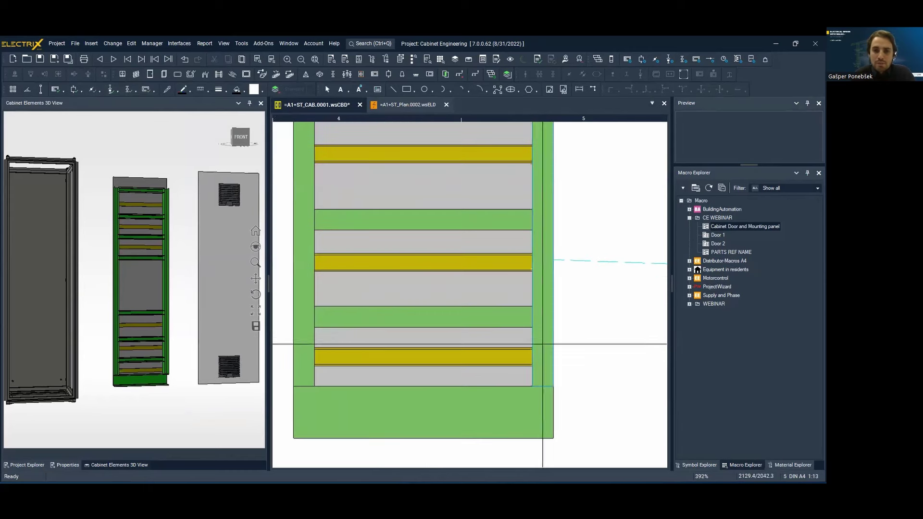
{"action": "left_click", "coordinate": [382, 220]}
{"action": "left_click", "coordinate": [391, 262], "text": "ctrl"}
{"action": "left_click", "coordinate": [396, 316], "text": "ctrl"}
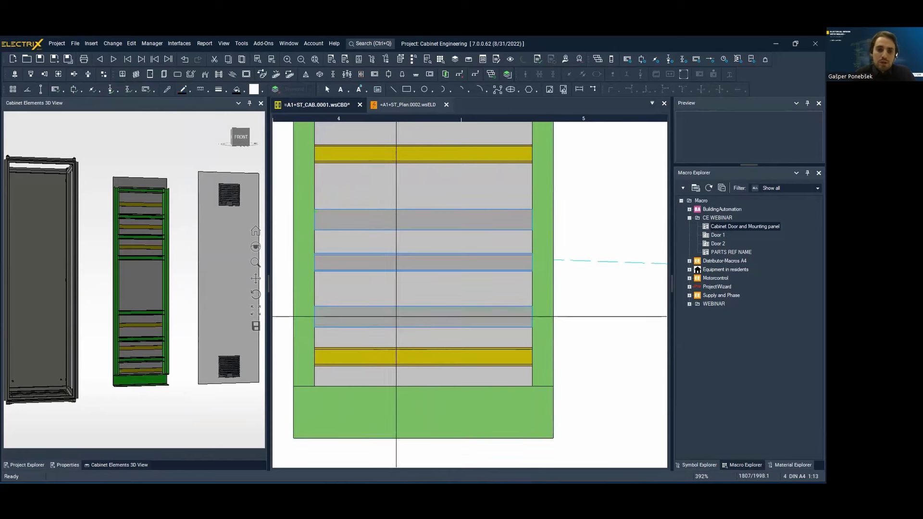
{"action": "left_click", "coordinate": [86, 74]}
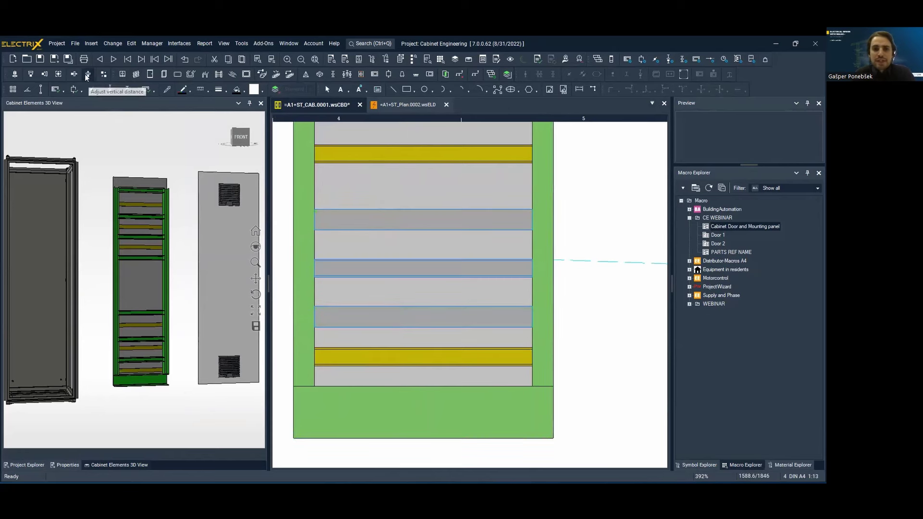
- Shorten the DIN rail between the sixth and seventh horizontal ducts to about two thirds of its width, keeping its left end fixed
{"action": "right_click", "coordinate": [372, 266]}
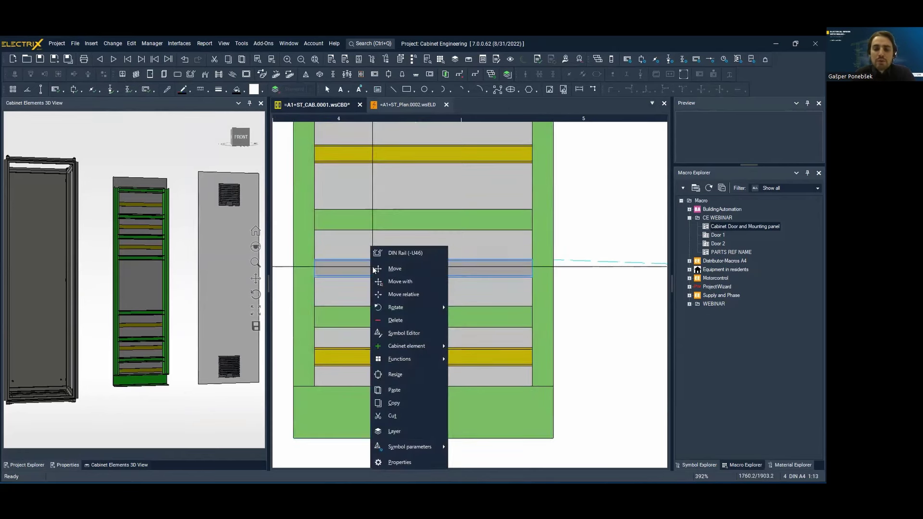
{"action": "left_click", "coordinate": [422, 374]}
{"action": "left_click", "coordinate": [314, 269]}
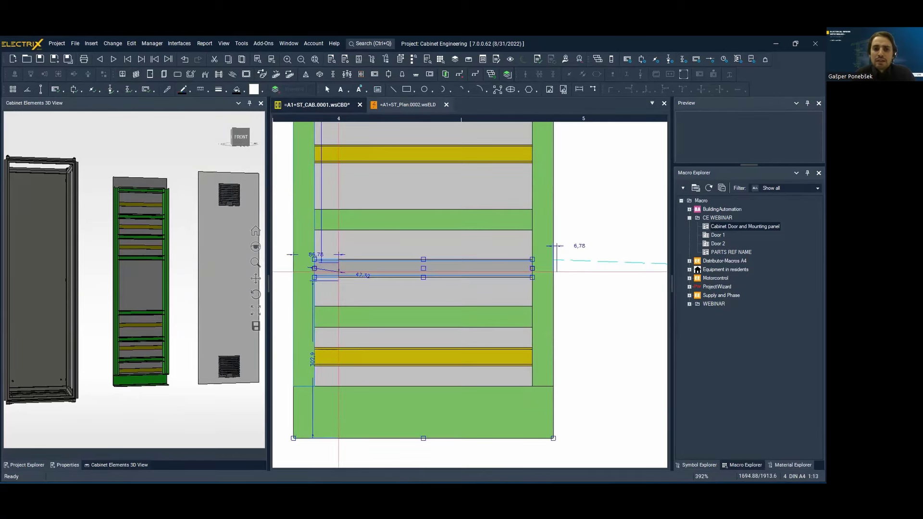
{"action": "key", "text": "Tab"}
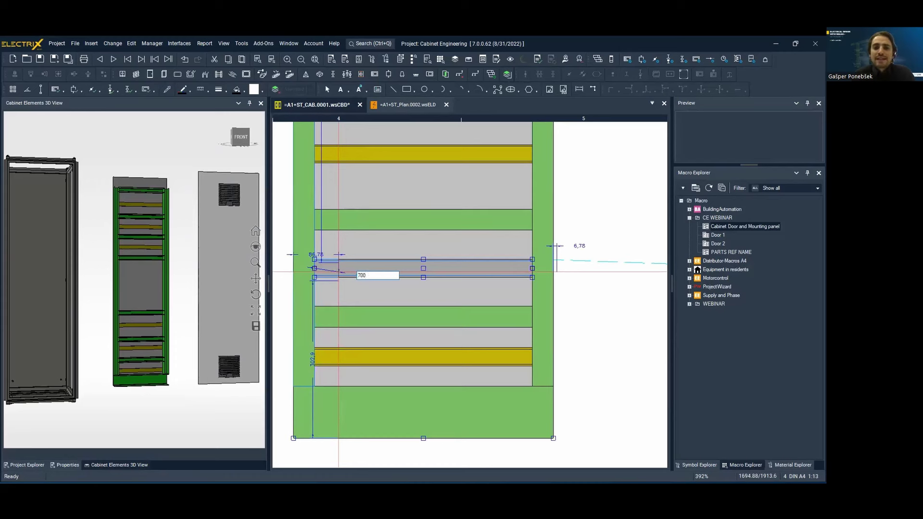
{"action": "key", "text": "Return"}
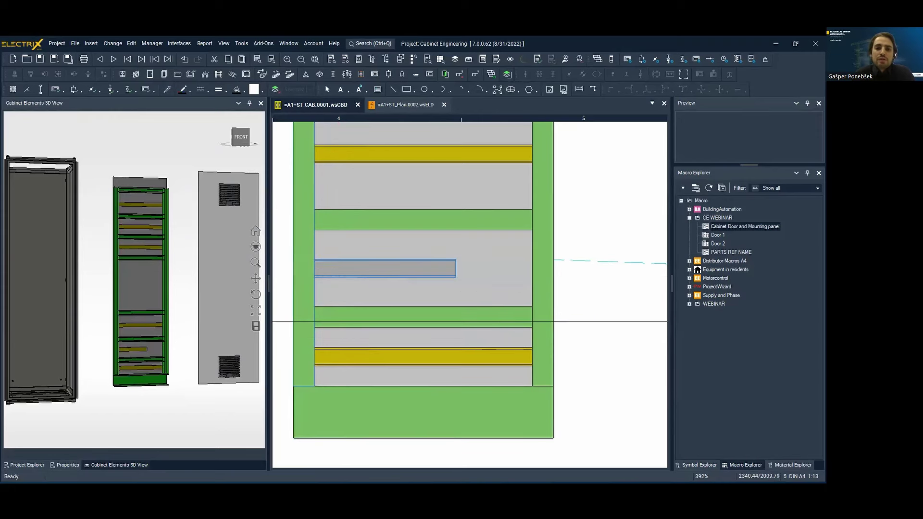
- Place the schematic's terminal strips XN, XPE, X1, X2 and X3 from the material list on the lowest DIN rail, starting at its left end
{"action": "scroll", "coordinate": [468, 267], "scroll_direction": "down", "scroll_amount": 2}
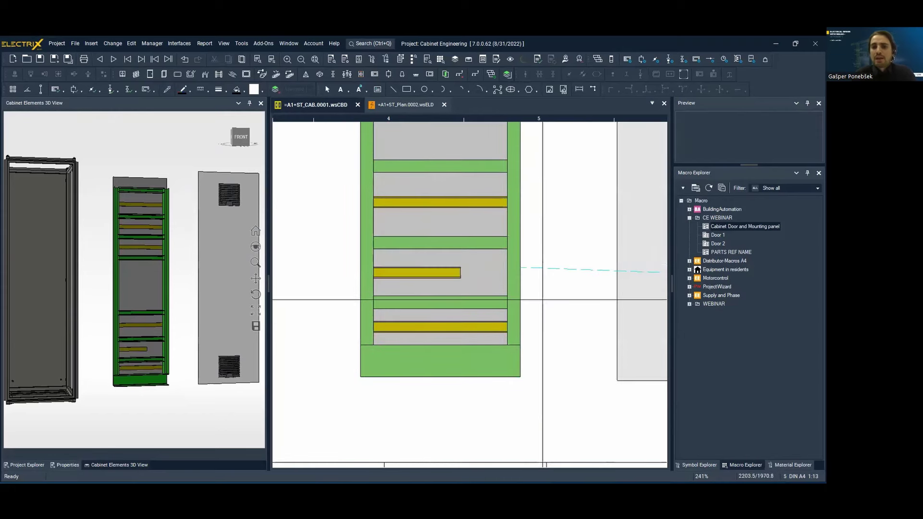
{"action": "scroll", "coordinate": [540, 302], "scroll_direction": "down", "scroll_amount": 2}
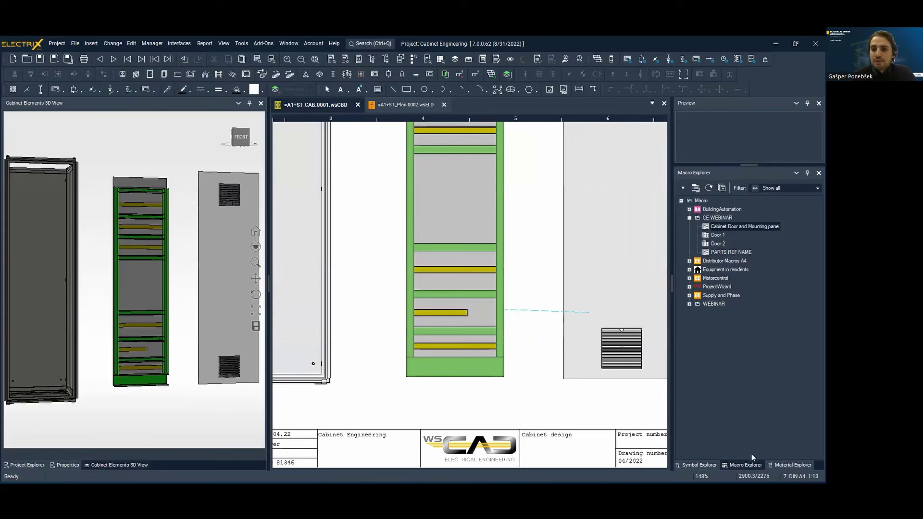
{"action": "left_click", "coordinate": [792, 465]}
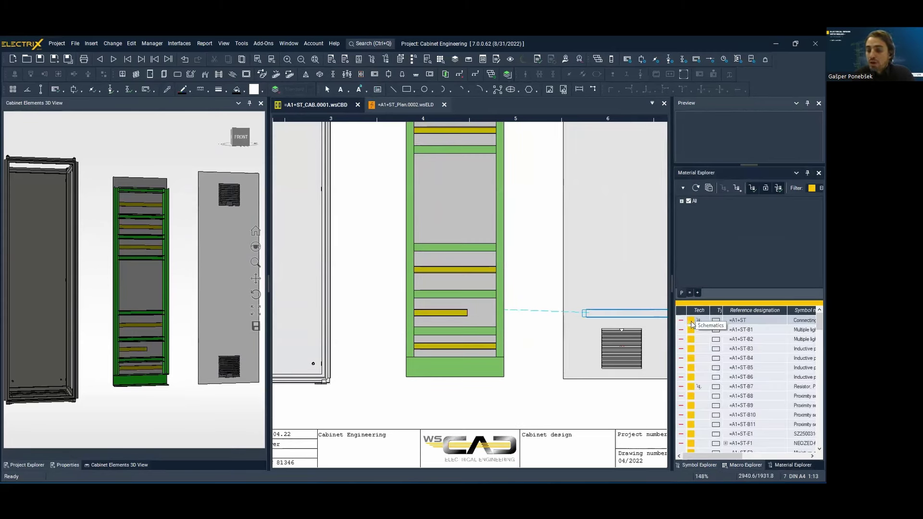
{"action": "left_click", "coordinate": [692, 324]}
{"action": "scroll", "coordinate": [698, 330], "scroll_direction": "down", "scroll_amount": 10}
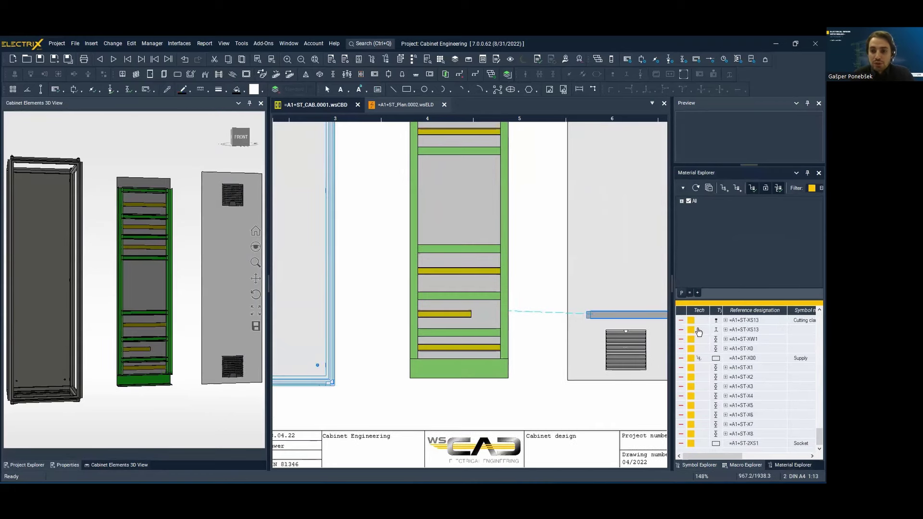
{"action": "scroll", "coordinate": [702, 416], "scroll_direction": "up", "scroll_amount": 5}
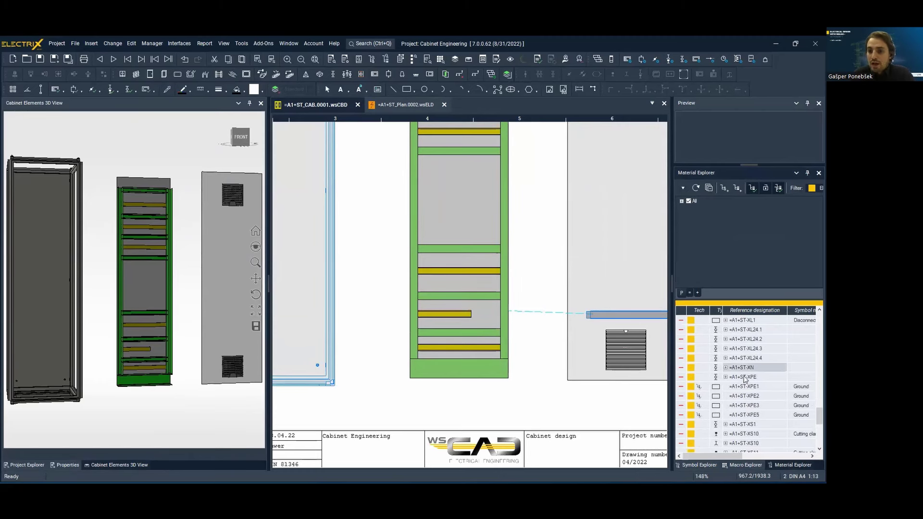
{"action": "scroll", "coordinate": [744, 379], "scroll_direction": "down", "scroll_amount": 5}
{"action": "left_click_drag", "start_coordinate": [742, 372], "coordinate": [740, 390]}
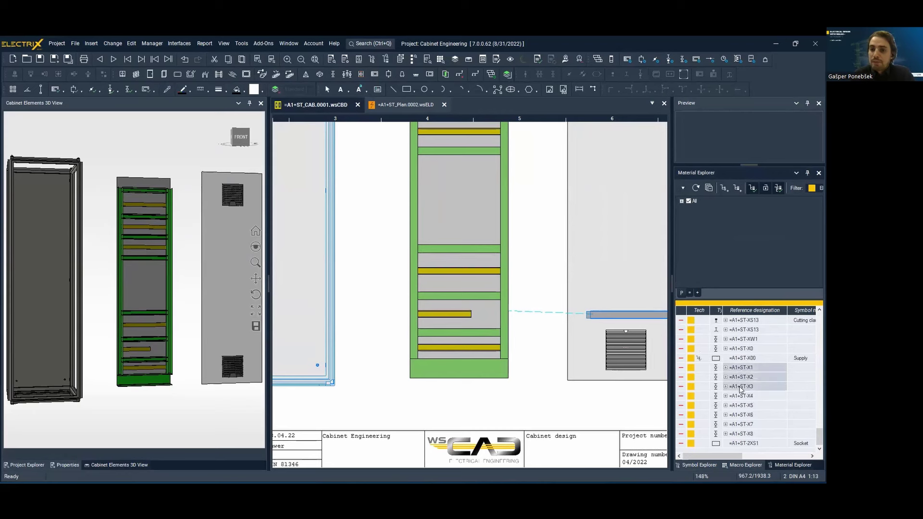
{"action": "right_click", "coordinate": [740, 389]}
{"action": "left_click", "coordinate": [727, 406]}
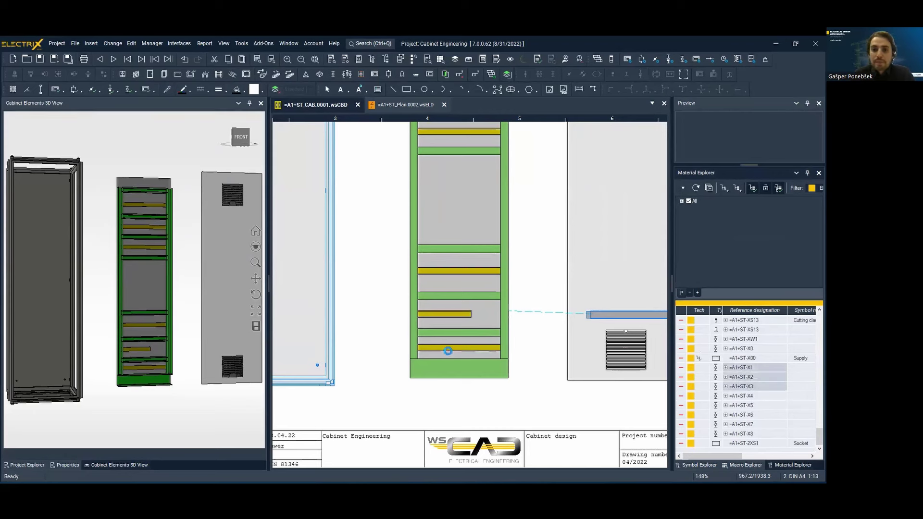
{"action": "left_click", "coordinate": [418, 347]}
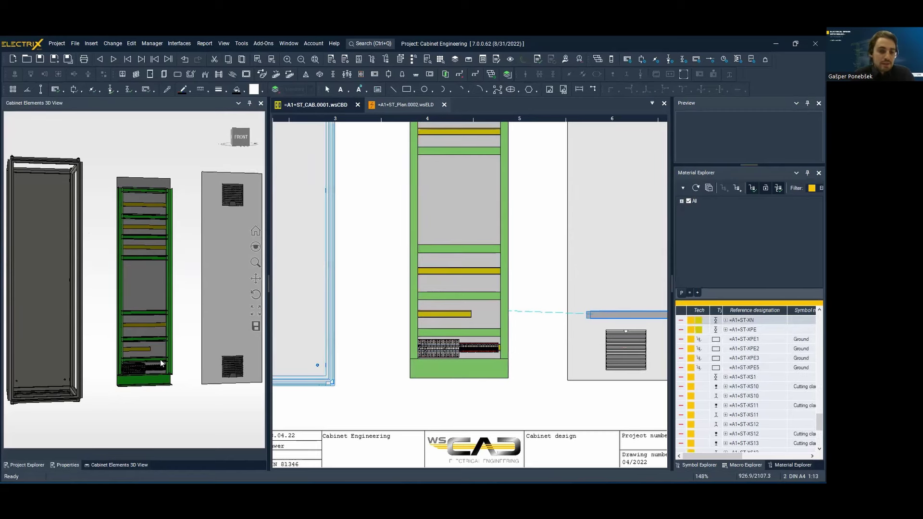
- Place terminal strips X4 to X8 from the material list on the shortened DIN rail, near its left end
{"action": "scroll", "coordinate": [149, 364], "scroll_direction": "up", "scroll_amount": 5}
{"action": "middle_click_drag", "start_coordinate": [163, 303], "coordinate": [156, 305]}
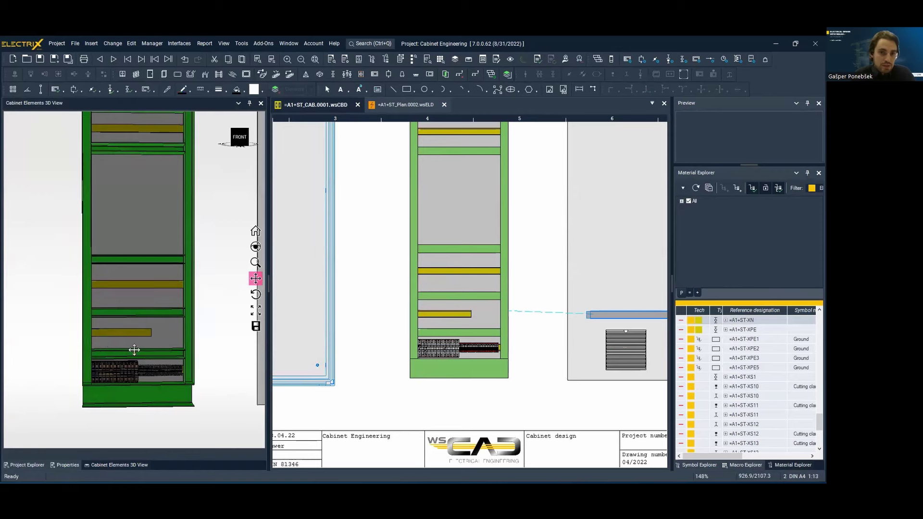
{"action": "scroll", "coordinate": [134, 349], "scroll_direction": "up", "scroll_amount": 4}
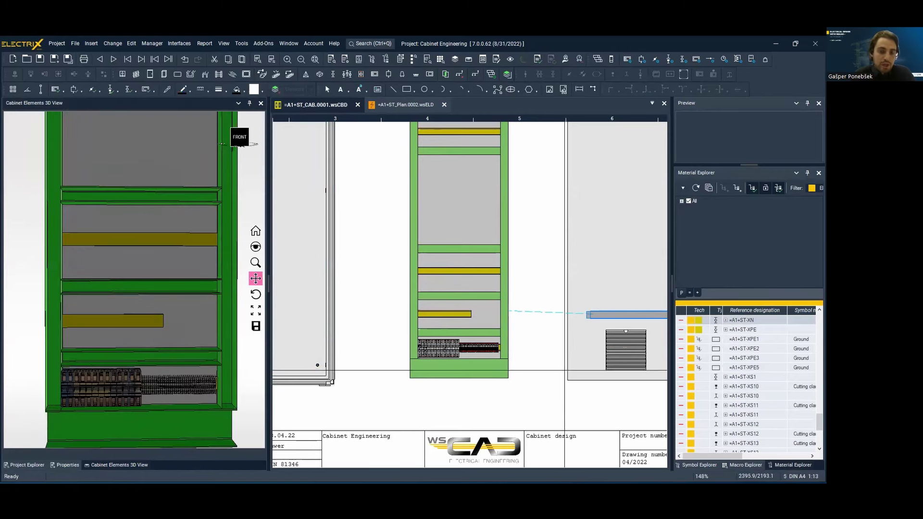
{"action": "scroll", "coordinate": [449, 336], "scroll_direction": "up", "scroll_amount": 2}
{"action": "scroll", "coordinate": [728, 392], "scroll_direction": "down", "scroll_amount": 4}
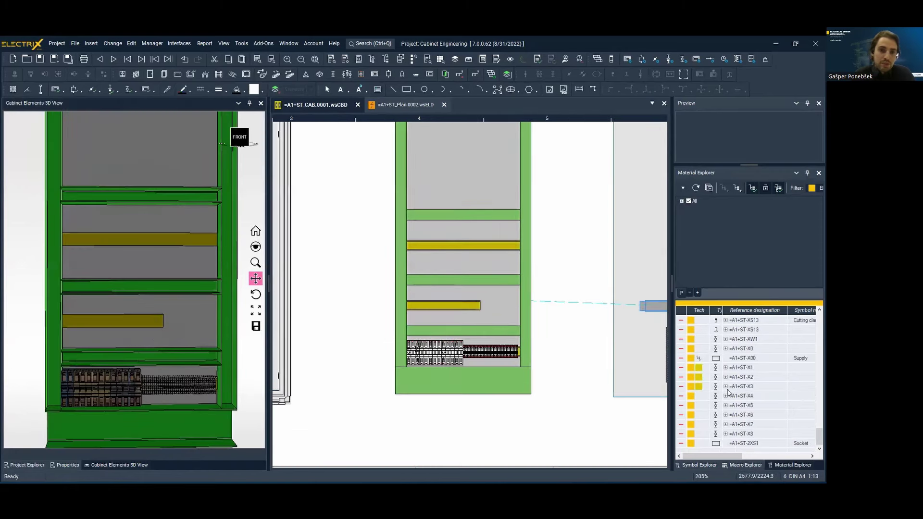
{"action": "left_click", "coordinate": [732, 398]}
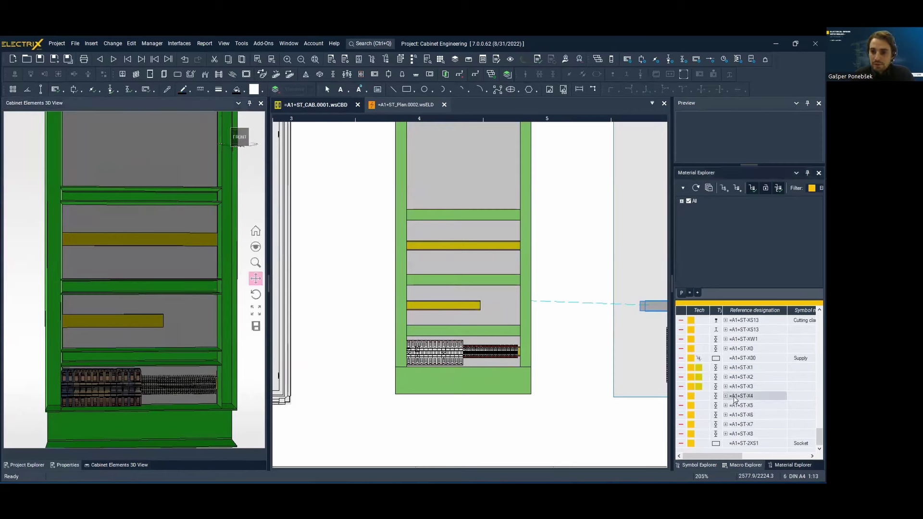
{"action": "left_click", "coordinate": [743, 433]}
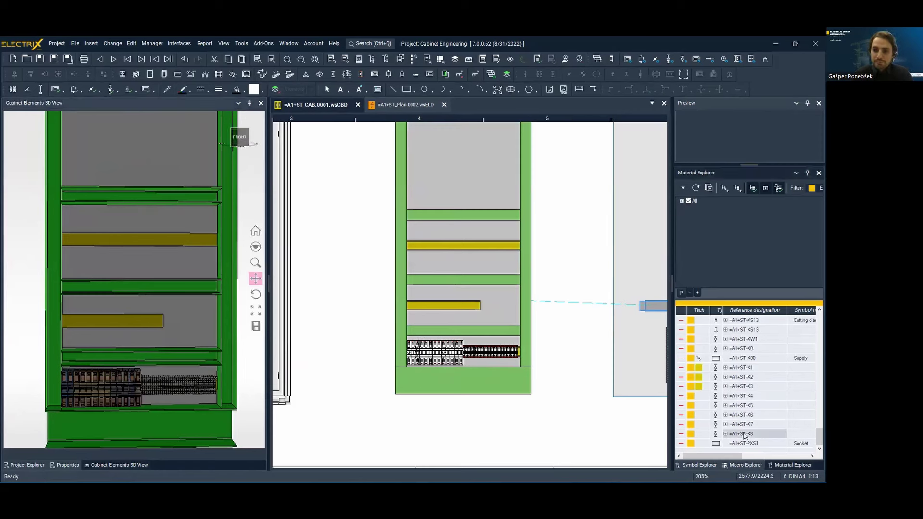
{"action": "left_click", "coordinate": [744, 398]}
{"action": "left_click", "coordinate": [740, 434], "text": "shift"}
{"action": "right_click", "coordinate": [740, 436]}
{"action": "left_click", "coordinate": [715, 457]}
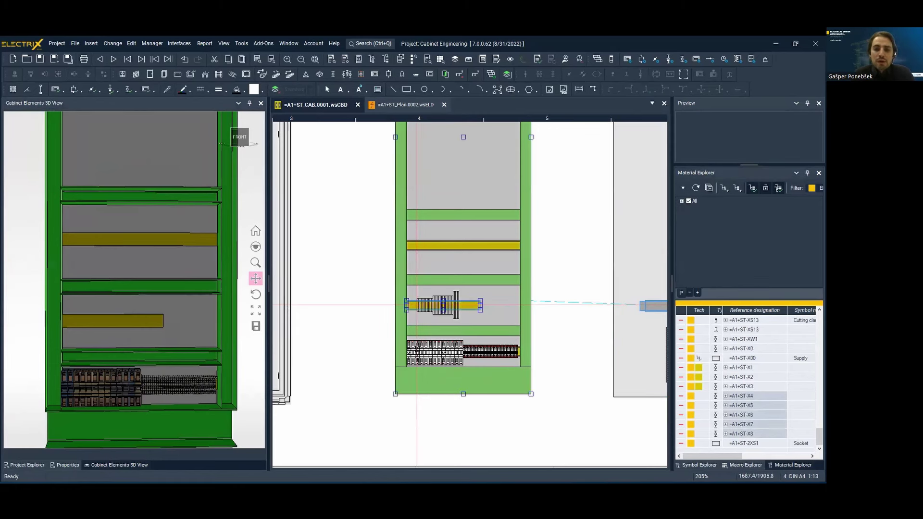
{"action": "left_click", "coordinate": [99, 293]}
- Place power converters T1, T2 and T3 on the mounting plate just right of the shortened DIN rail
{"action": "scroll", "coordinate": [108, 308], "scroll_direction": "up", "scroll_amount": 2}
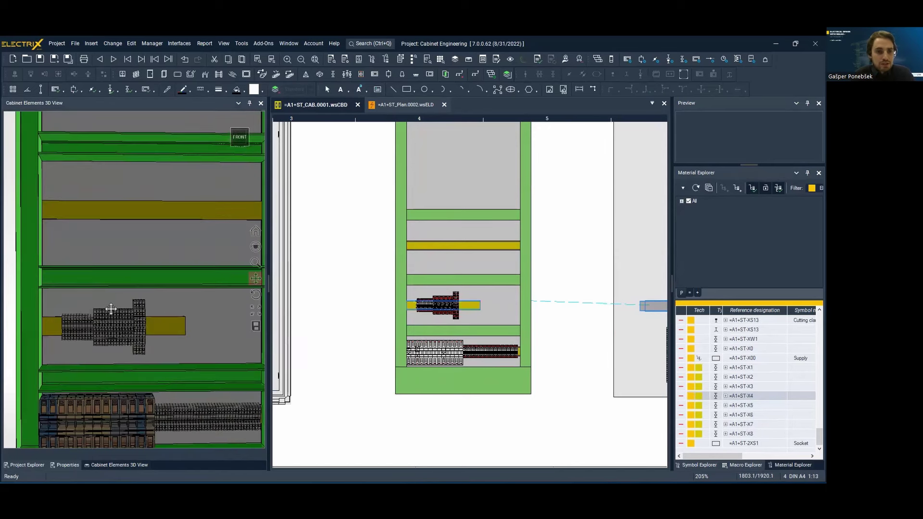
{"action": "scroll", "coordinate": [771, 397], "scroll_direction": "up", "scroll_amount": 5}
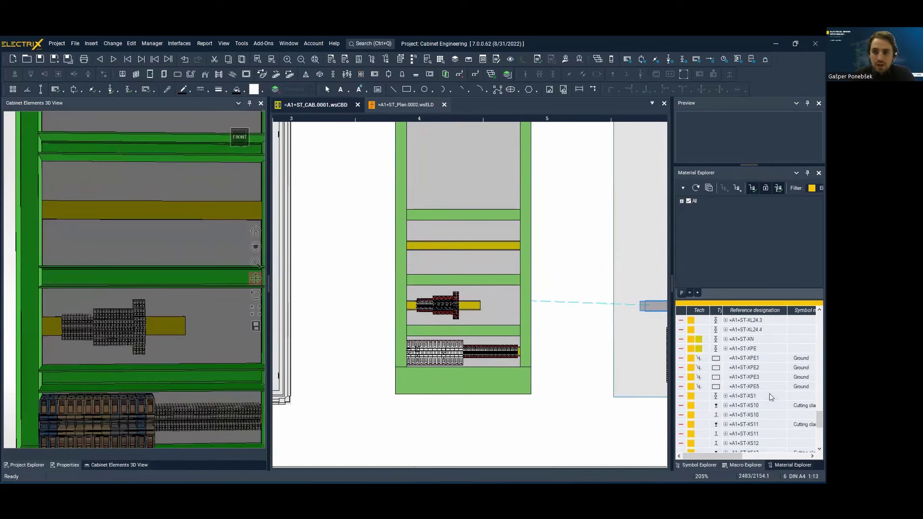
{"action": "scroll", "coordinate": [771, 397], "scroll_direction": "up", "scroll_amount": 10}
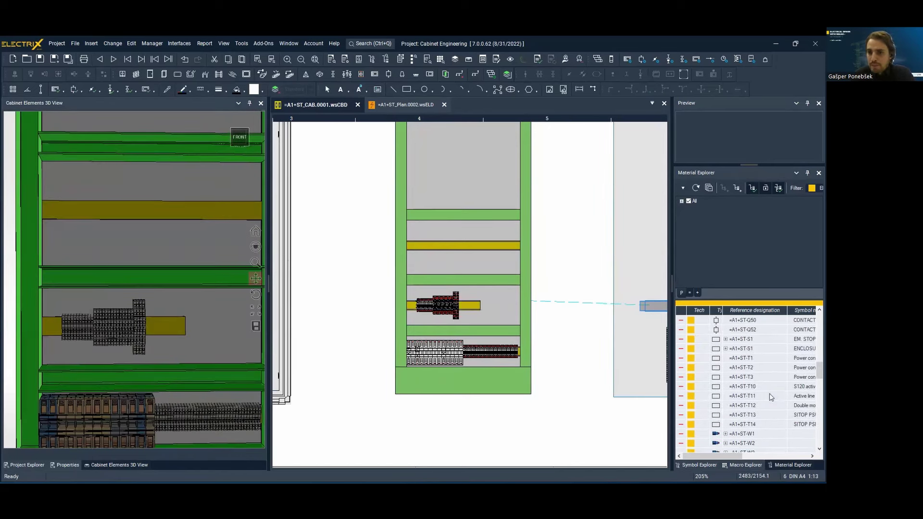
{"action": "left_click_drag", "start_coordinate": [750, 361], "coordinate": [752, 379]}
{"action": "right_click", "coordinate": [752, 380]}
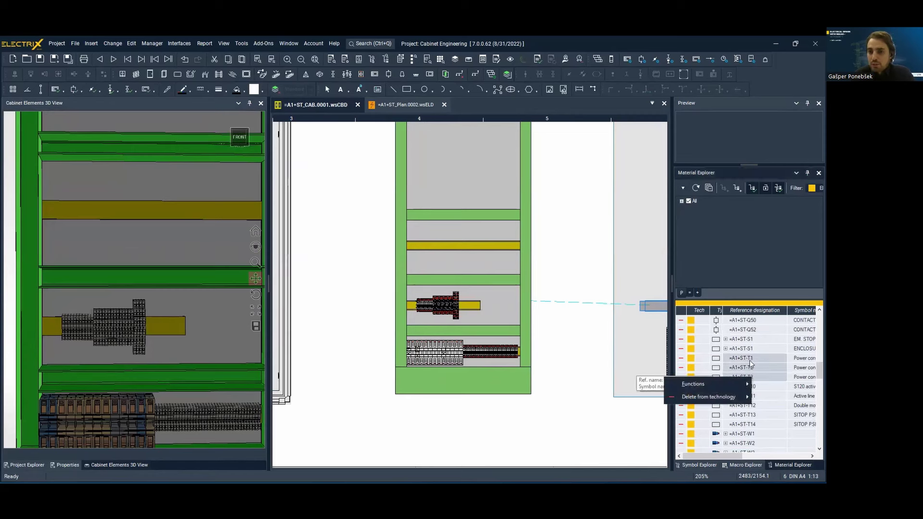
{"action": "left_click", "coordinate": [749, 362]}
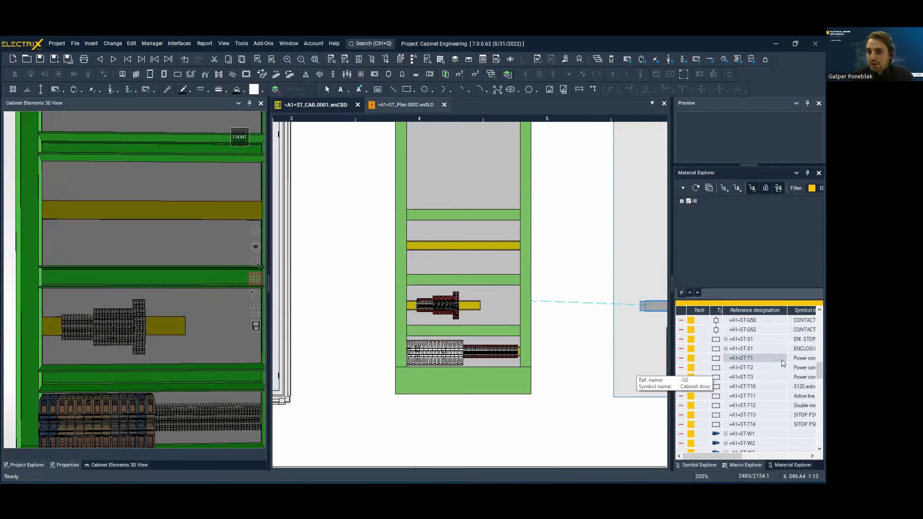
{"action": "left_click", "coordinate": [761, 378], "text": "shift"}
{"action": "right_click", "coordinate": [761, 379]}
{"action": "left_click", "coordinate": [742, 392]}
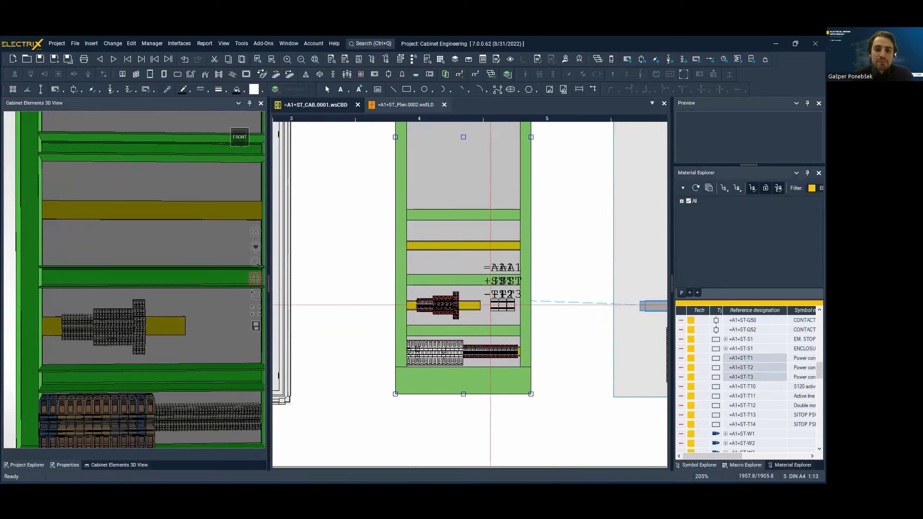
{"action": "left_click", "coordinate": [491, 305]}
- Place contactors Q50 and Q52 near the left end of the DIN rail between the fifth and sixth horizontal ducts
{"action": "middle_click_drag", "start_coordinate": [181, 326], "coordinate": [171, 377]}
{"action": "scroll", "coordinate": [753, 370], "scroll_direction": "up", "scroll_amount": 1}
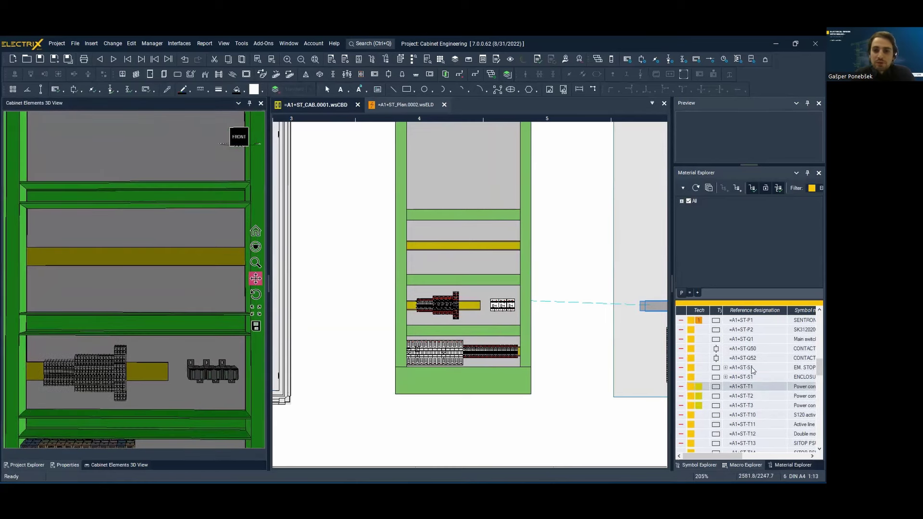
{"action": "left_click", "coordinate": [749, 353]}
{"action": "left_click", "coordinate": [752, 360], "text": "ctrl"}
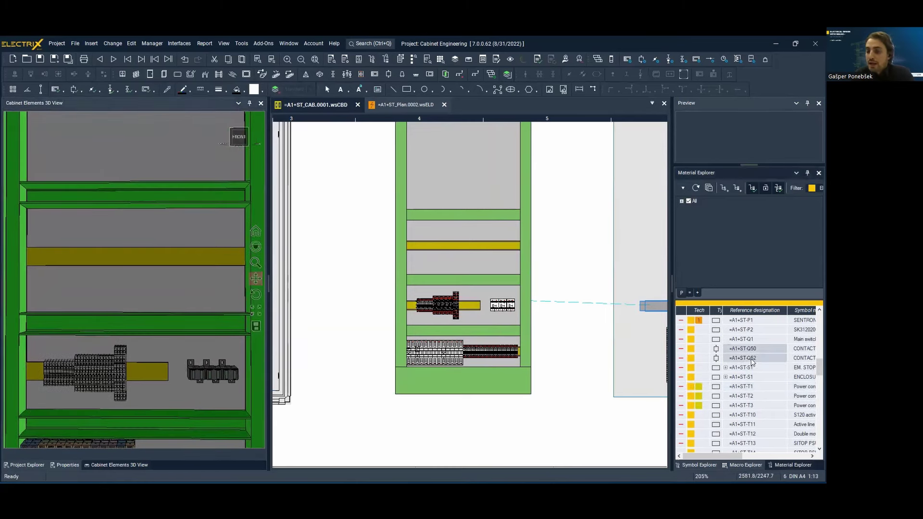
{"action": "right_click", "coordinate": [752, 361]}
{"action": "left_click", "coordinate": [711, 378]}
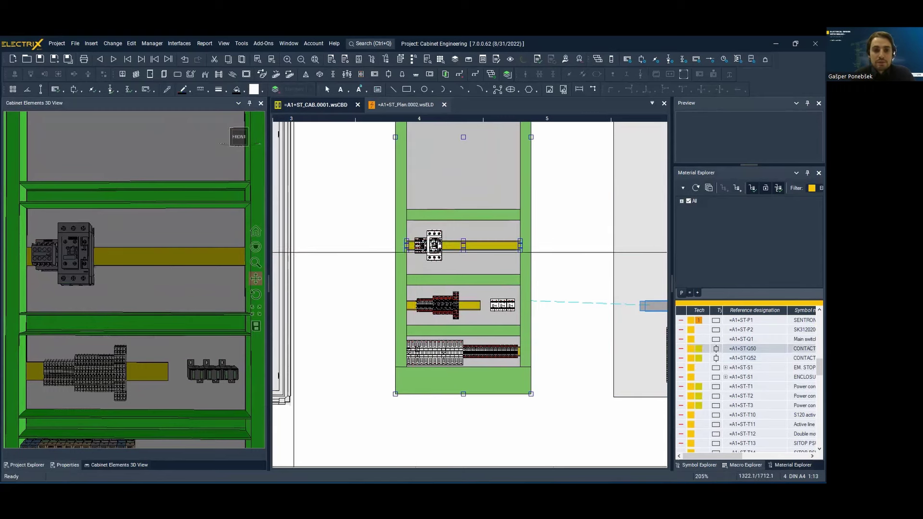
- Place terminal strips XL24.1 to XL24.4 and X0 on the contactors' DIN rail, right of the contactors
{"action": "scroll", "coordinate": [83, 260], "scroll_direction": "up", "scroll_amount": 2}
{"action": "middle_click_drag", "start_coordinate": [82, 260], "coordinate": [114, 272]}
{"action": "scroll", "coordinate": [81, 260], "scroll_direction": "down", "scroll_amount": 1}
{"action": "scroll", "coordinate": [117, 268], "scroll_direction": "down", "scroll_amount": 2}
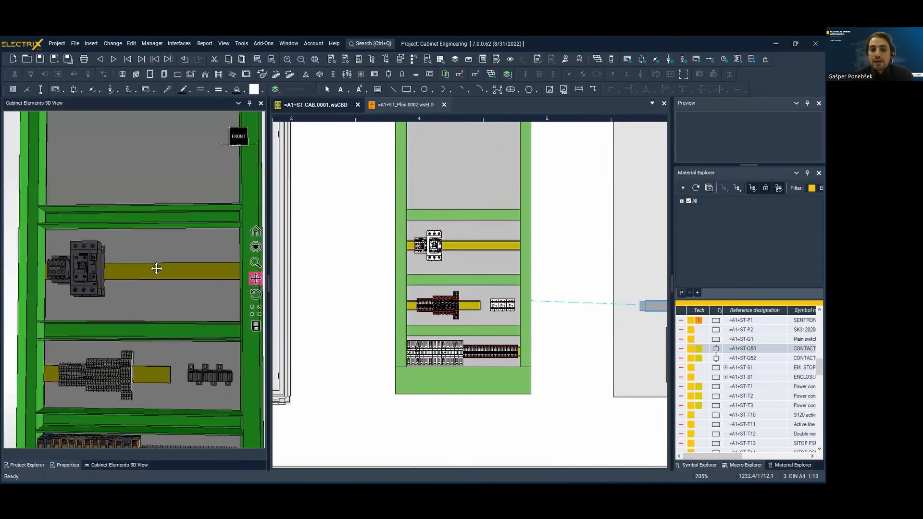
{"action": "scroll", "coordinate": [760, 370], "scroll_direction": "down", "scroll_amount": 10}
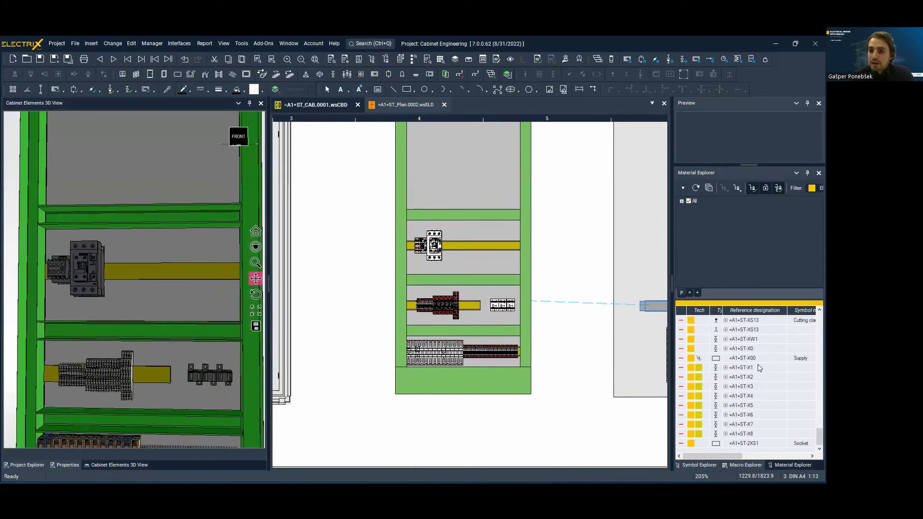
{"action": "scroll", "coordinate": [759, 367], "scroll_direction": "up", "scroll_amount": 5}
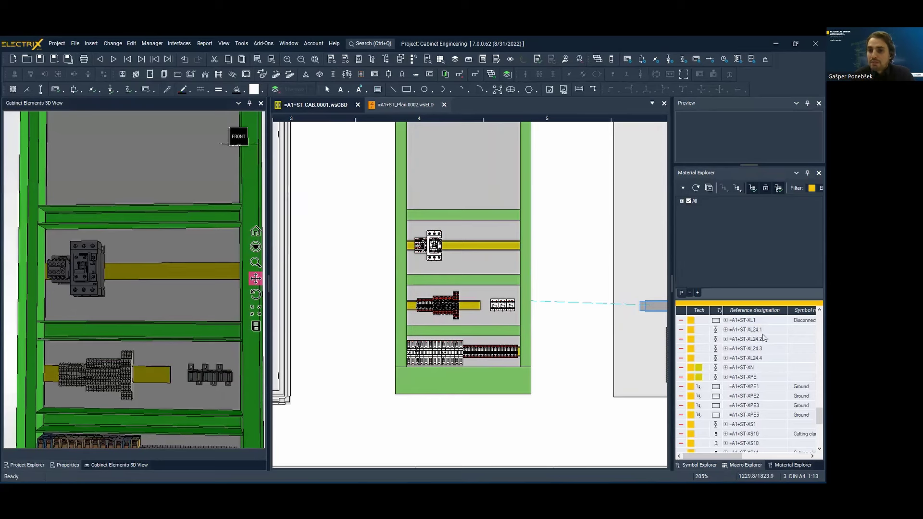
{"action": "left_click", "coordinate": [758, 359], "text": "shift"}
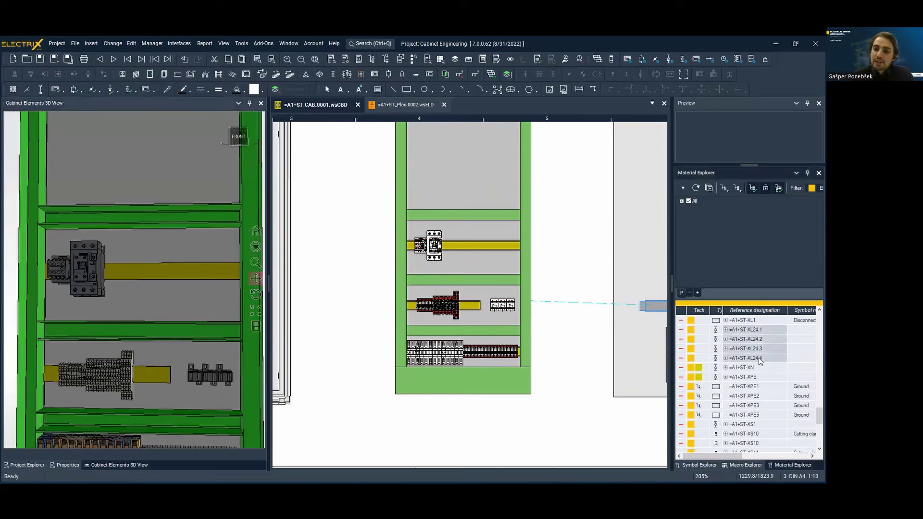
{"action": "scroll", "coordinate": [758, 365], "scroll_direction": "down", "scroll_amount": 5}
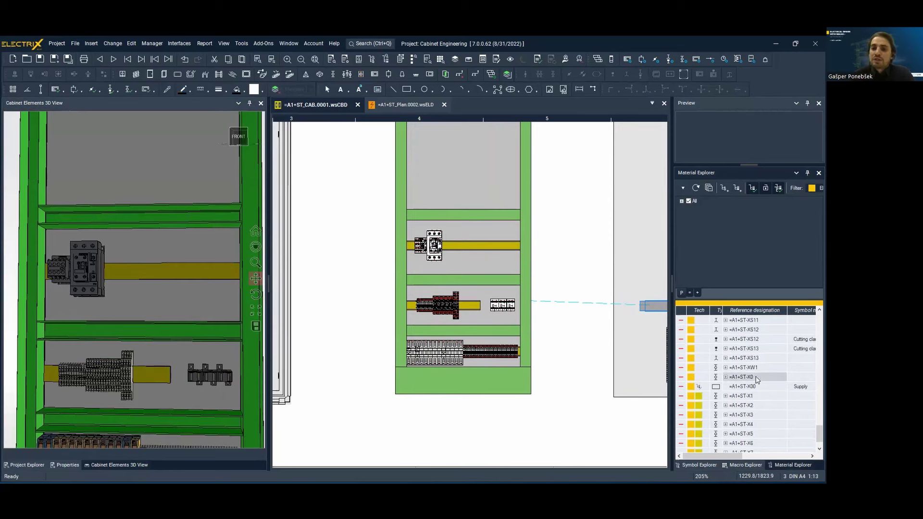
{"action": "right_click", "coordinate": [757, 379]}
{"action": "left_click", "coordinate": [737, 395]}
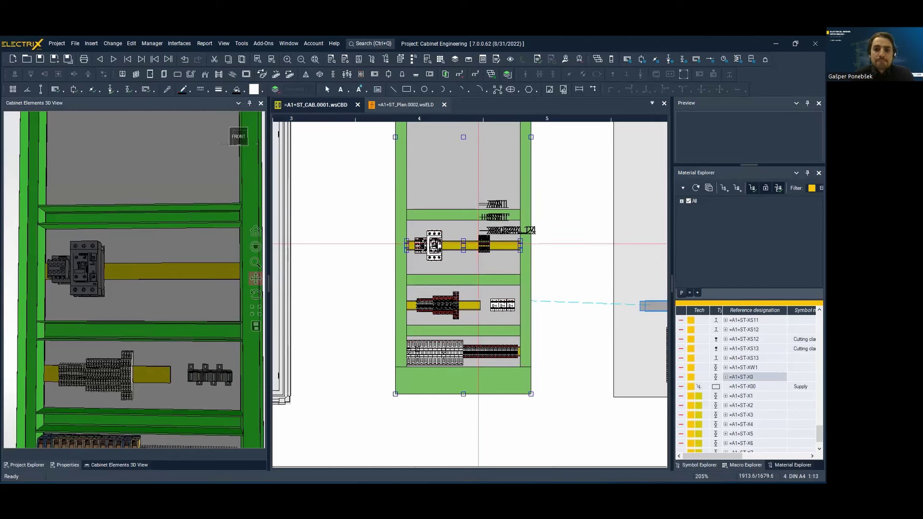
{"action": "left_click", "coordinate": [478, 244]}
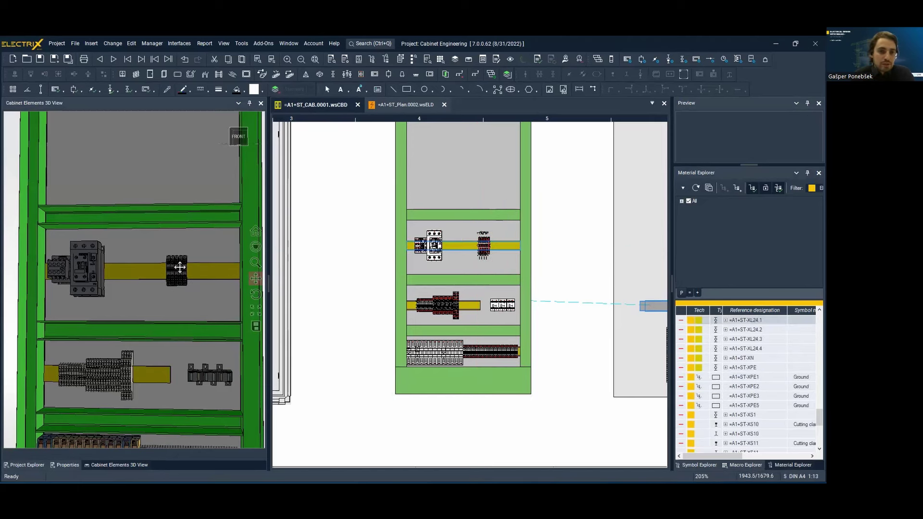
{"action": "scroll", "coordinate": [179, 267], "scroll_direction": "up", "scroll_amount": 3}
{"action": "scroll", "coordinate": [180, 267], "scroll_direction": "down", "scroll_amount": 4}
{"action": "left_click_drag", "start_coordinate": [191, 245], "coordinate": [188, 379]}
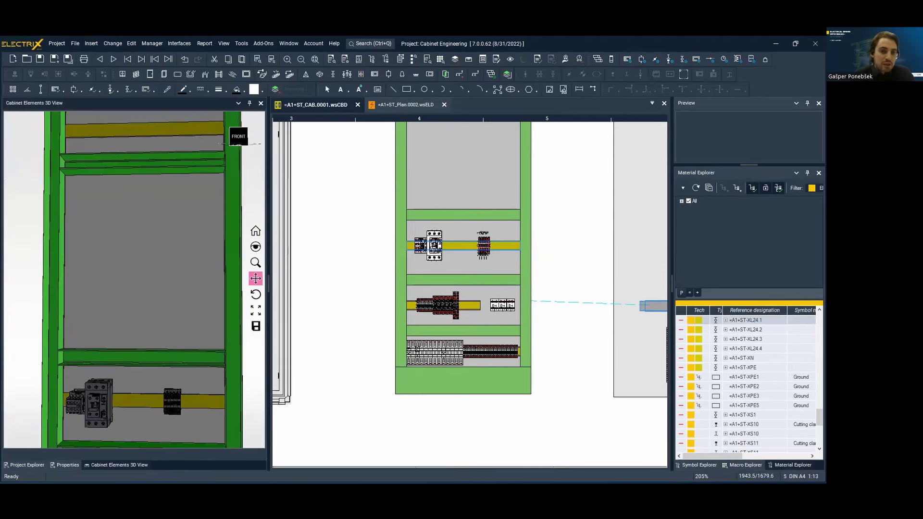
- Place drive components K1, K2, T10, T11 and T12 from the material list in the large gap between the fourth and fifth horizontal ducts
{"action": "middle_click_drag", "start_coordinate": [556, 258], "coordinate": [538, 357]}
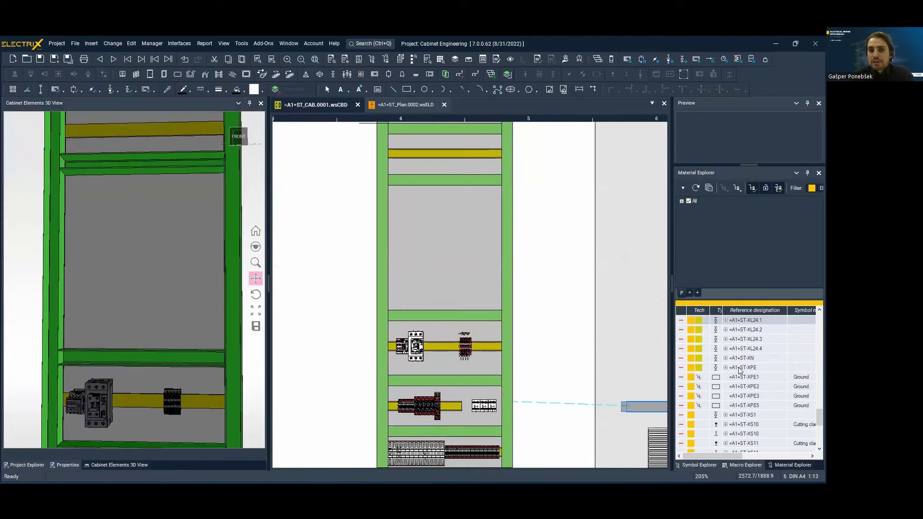
{"action": "scroll", "coordinate": [783, 374], "scroll_direction": "up", "scroll_amount": 6}
{"action": "scroll", "coordinate": [783, 373], "scroll_direction": "up", "scroll_amount": 8}
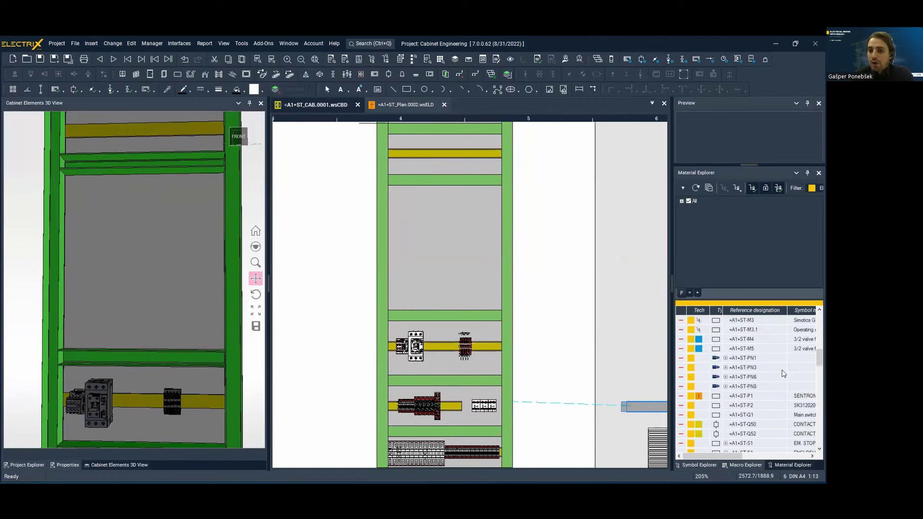
{"action": "scroll", "coordinate": [783, 373], "scroll_direction": "up", "scroll_amount": 1}
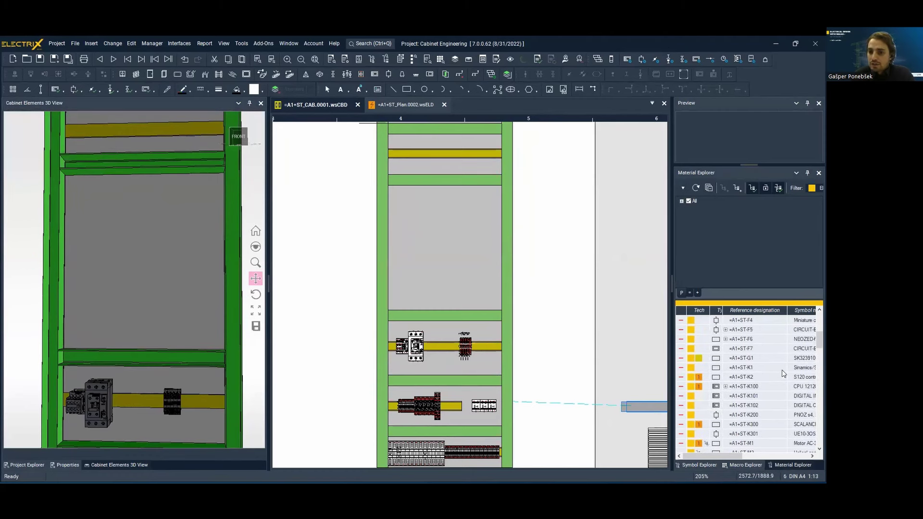
{"action": "left_click", "coordinate": [763, 368]}
{"action": "scroll", "coordinate": [764, 369], "scroll_direction": "down", "scroll_amount": 6}
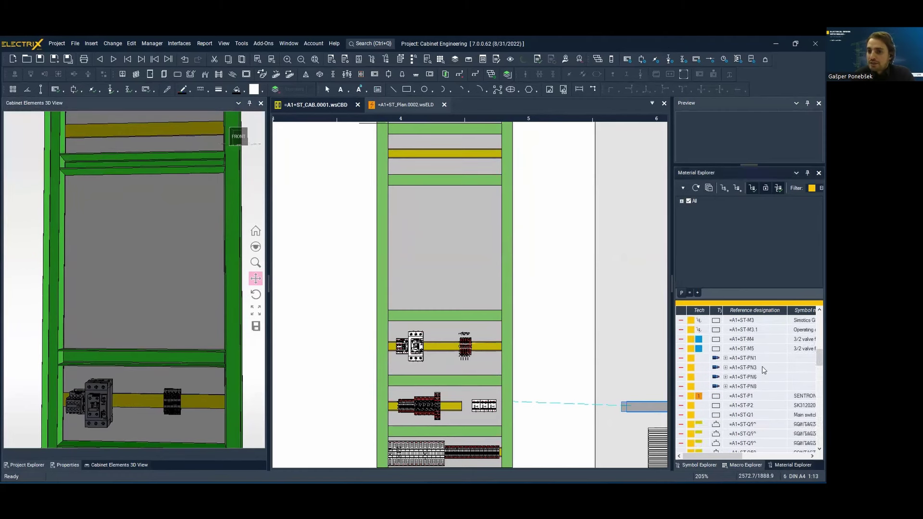
{"action": "scroll", "coordinate": [763, 369], "scroll_direction": "down", "scroll_amount": 7}
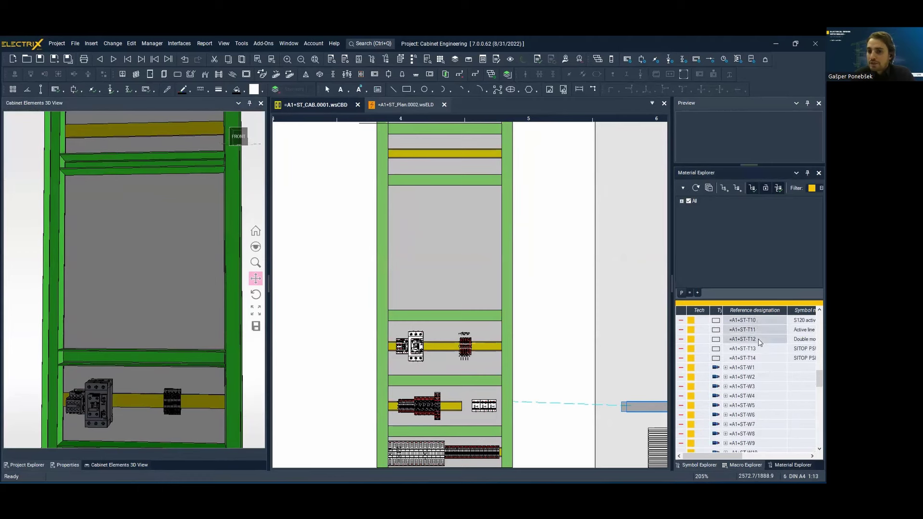
{"action": "scroll", "coordinate": [764, 358], "scroll_direction": "up", "scroll_amount": 8}
{"action": "scroll", "coordinate": [765, 358], "scroll_direction": "up", "scroll_amount": 4}
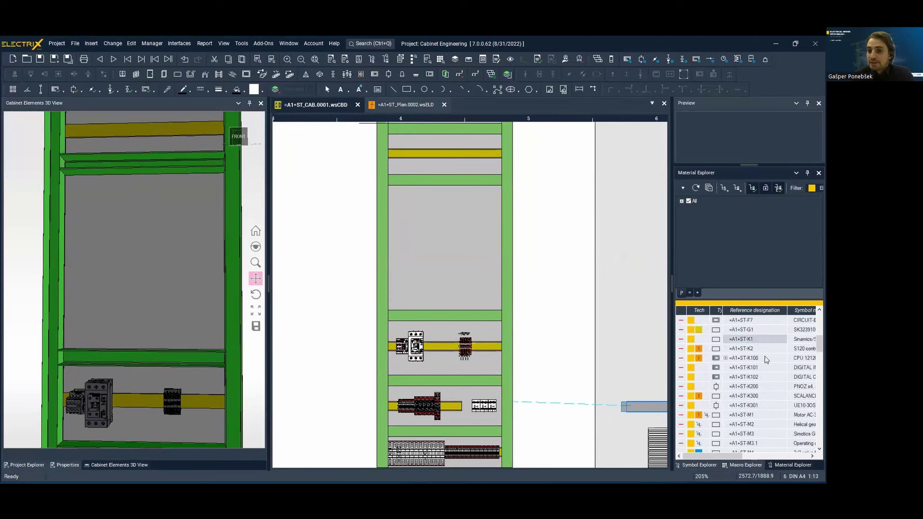
{"action": "left_click", "coordinate": [761, 348], "text": "ctrl"}
{"action": "right_click", "coordinate": [763, 348]}
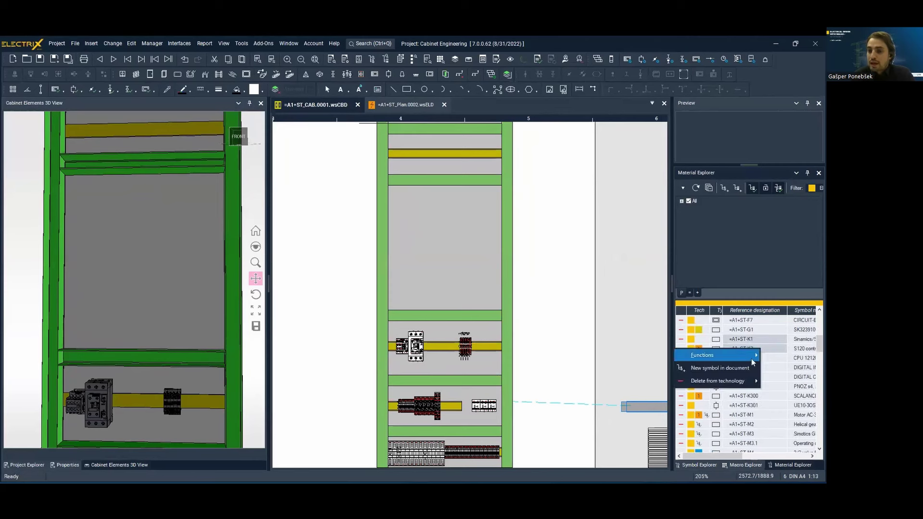
{"action": "left_click", "coordinate": [747, 369]}
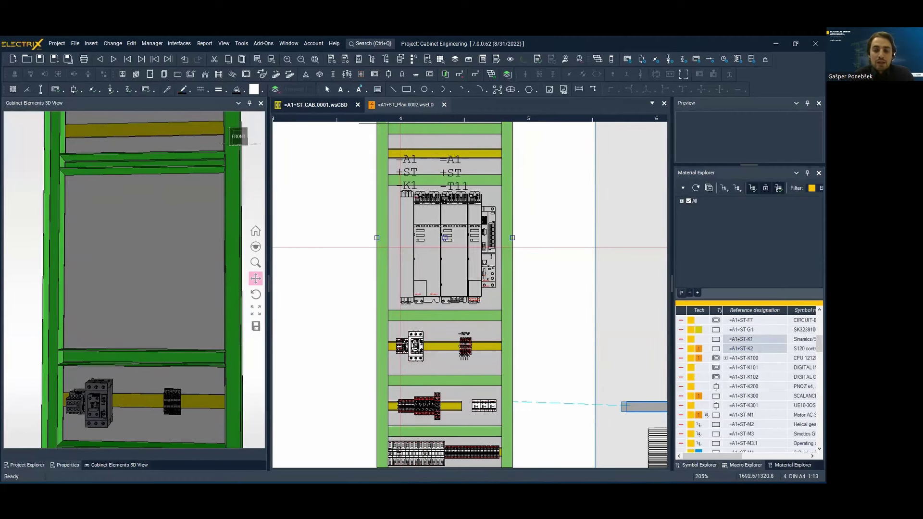
{"action": "left_click", "coordinate": [400, 247]}
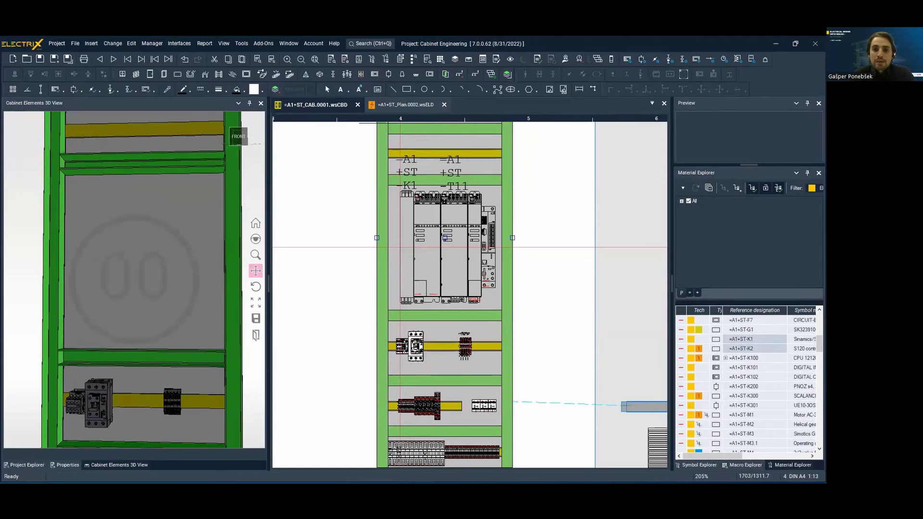
- Place protection devices F1 to F7 from the material list on the DIN rail directly above the drive components
{"action": "left_click_drag", "start_coordinate": [123, 264], "coordinate": [118, 254]}
{"action": "middle_click_drag", "start_coordinate": [118, 254], "coordinate": [125, 266]}
{"action": "left_click_drag", "start_coordinate": [136, 226], "coordinate": [141, 325]}
{"action": "scroll", "coordinate": [171, 221], "scroll_direction": "up", "scroll_amount": 2}
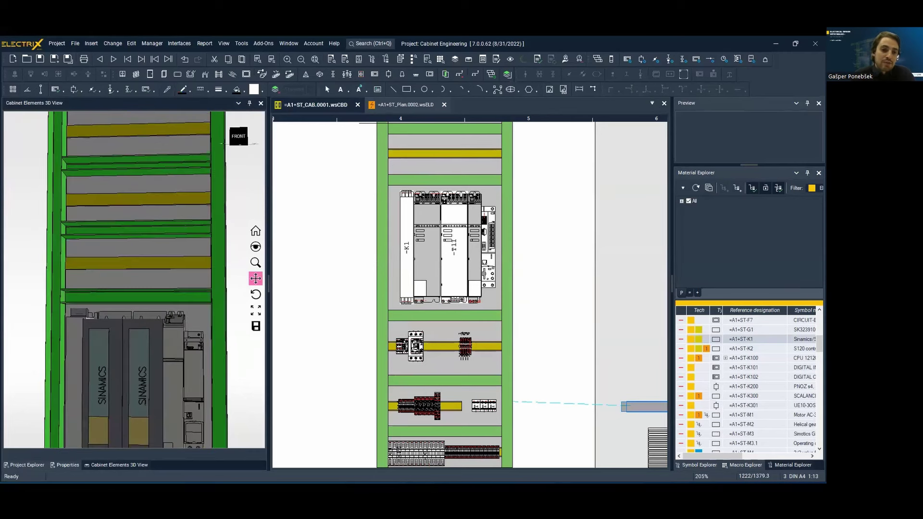
{"action": "scroll", "coordinate": [756, 398], "scroll_direction": "up", "scroll_amount": 1}
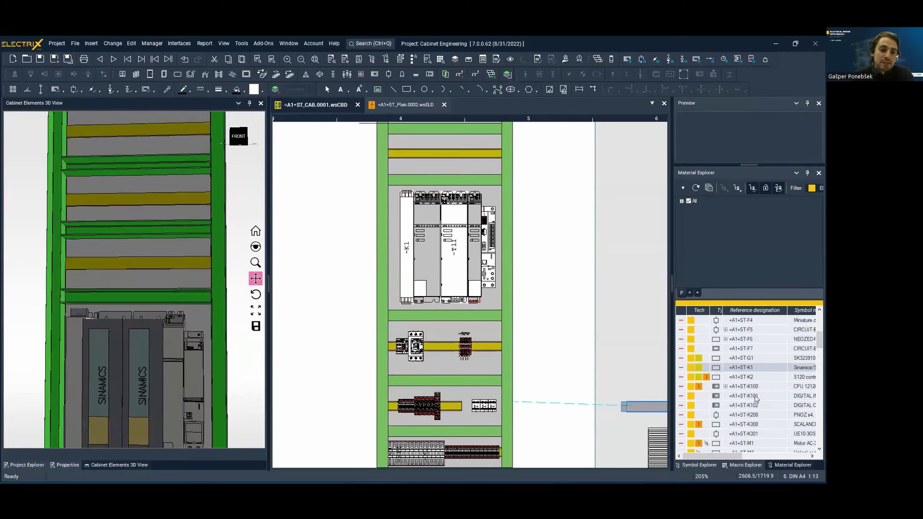
{"action": "scroll", "coordinate": [756, 398], "scroll_direction": "up", "scroll_amount": 2}
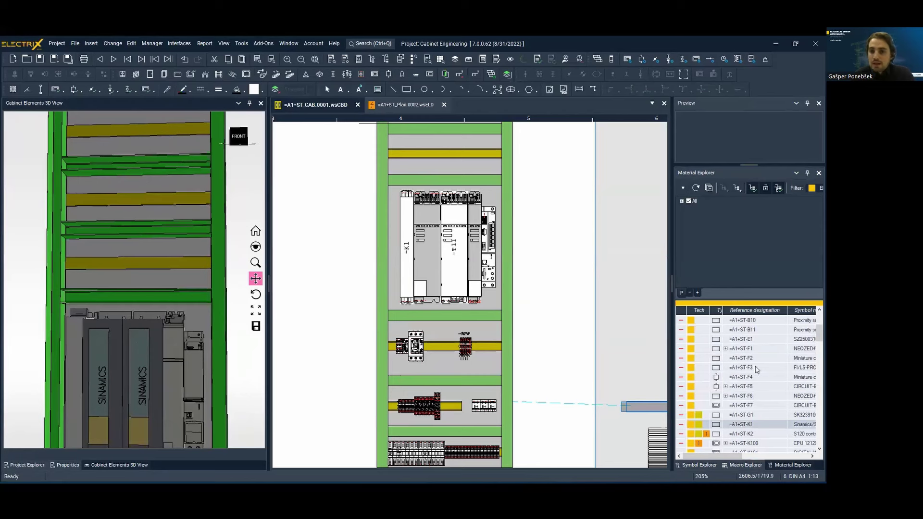
{"action": "left_click", "coordinate": [749, 349]}
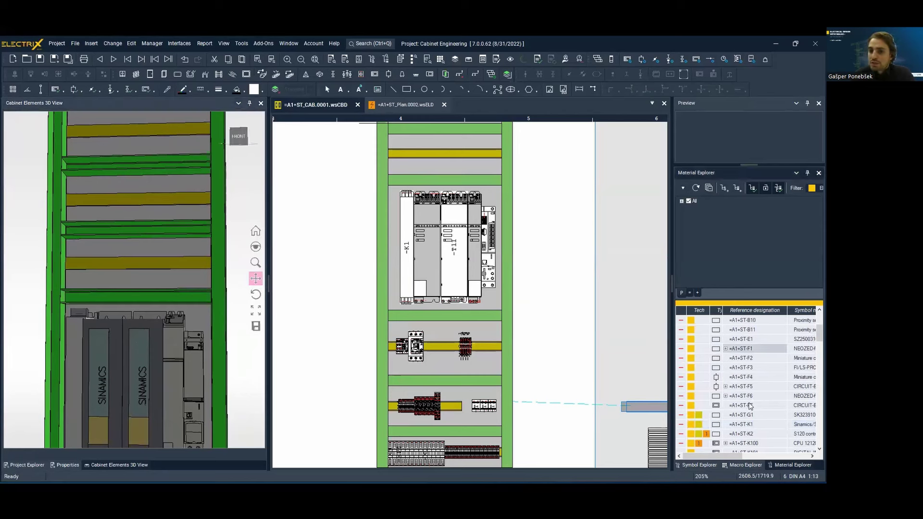
{"action": "left_click", "coordinate": [750, 406], "text": "shift"}
{"action": "right_click", "coordinate": [750, 406]}
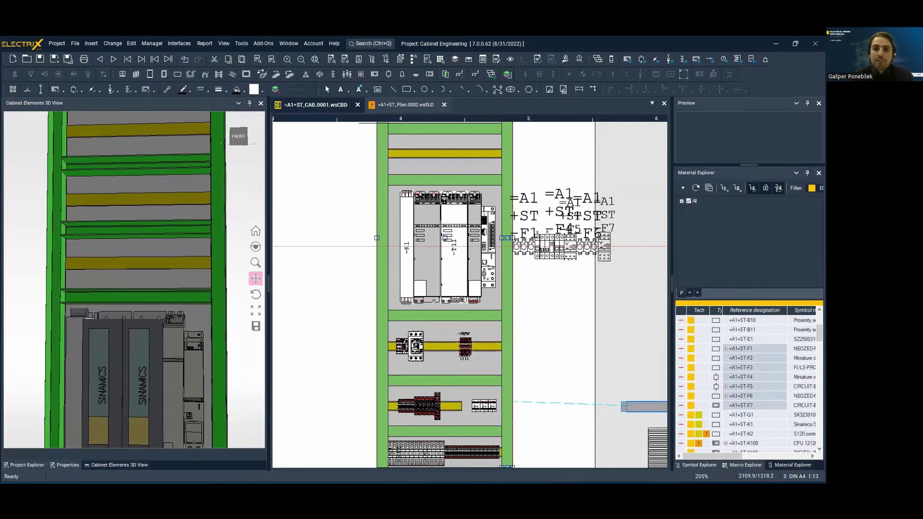
{"action": "middle_click_drag", "start_coordinate": [514, 246], "coordinate": [494, 350]}
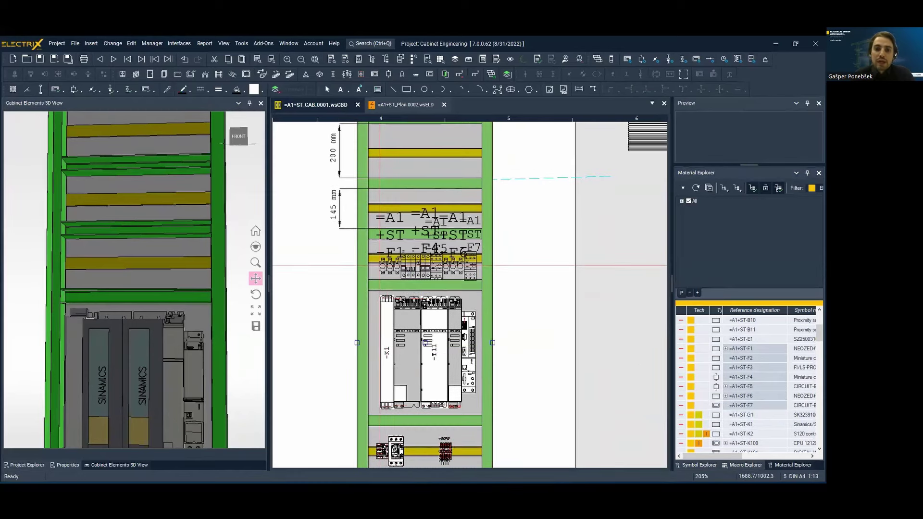
{"action": "left_click", "coordinate": [374, 258]}
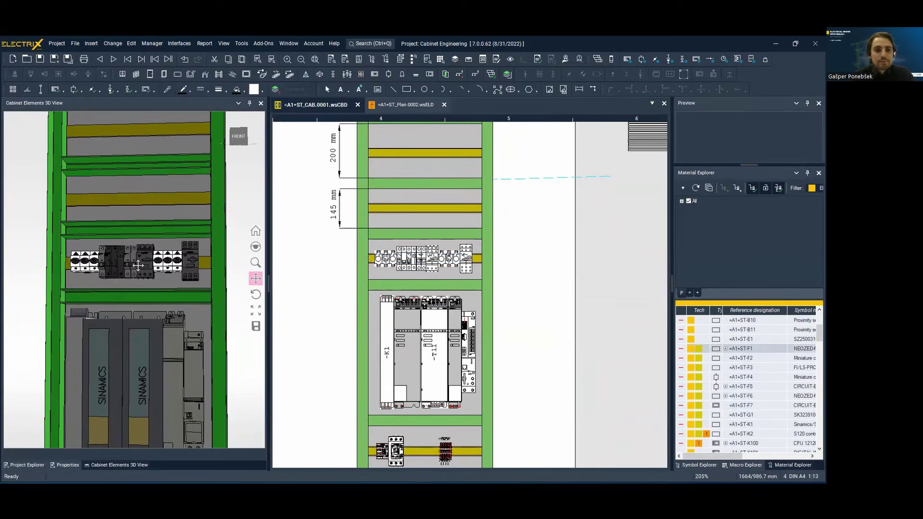
- Place socket 2XS1, terminal strips XS1 and XW1, and XL1 near the left end of the DIN rail above the F1 to F7 row
{"action": "scroll", "coordinate": [115, 260], "scroll_direction": "up", "scroll_amount": 3}
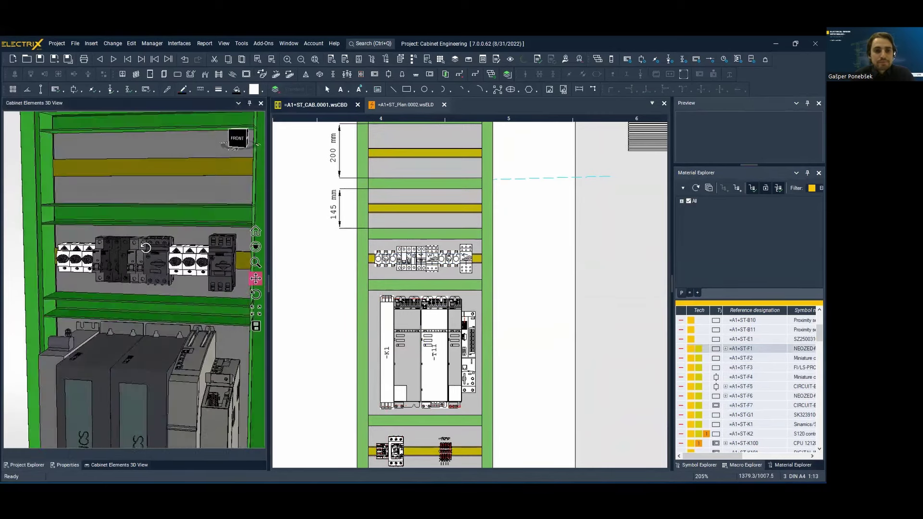
{"action": "left_click_drag", "start_coordinate": [152, 229], "coordinate": [161, 310]}
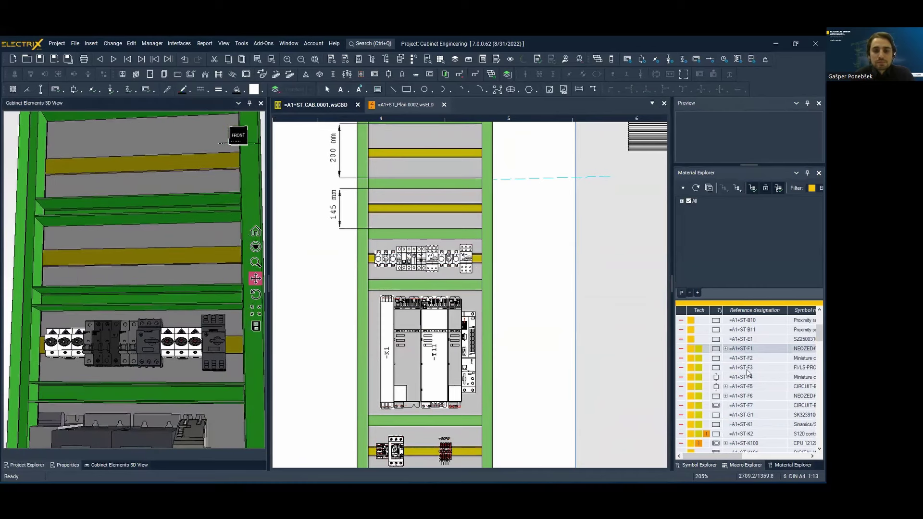
{"action": "scroll", "coordinate": [761, 361], "scroll_direction": "down", "scroll_amount": 10}
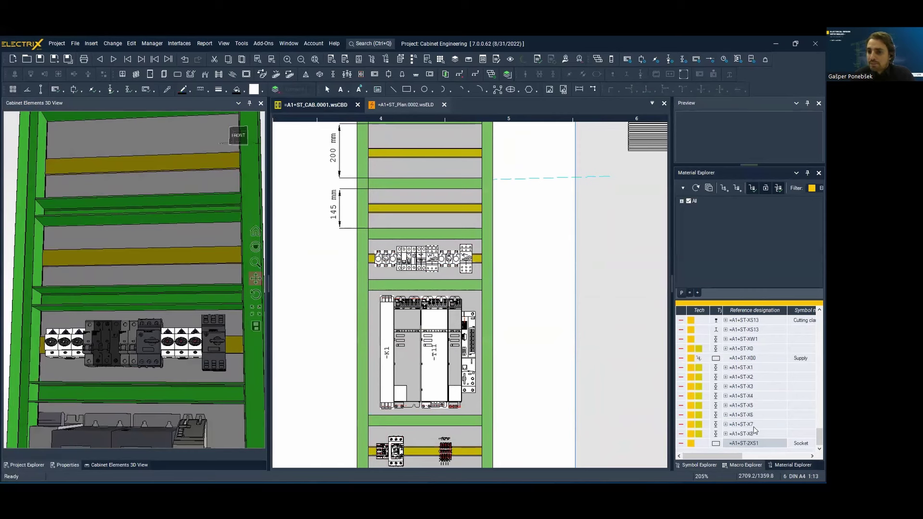
{"action": "scroll", "coordinate": [754, 426], "scroll_direction": "up", "scroll_amount": 2}
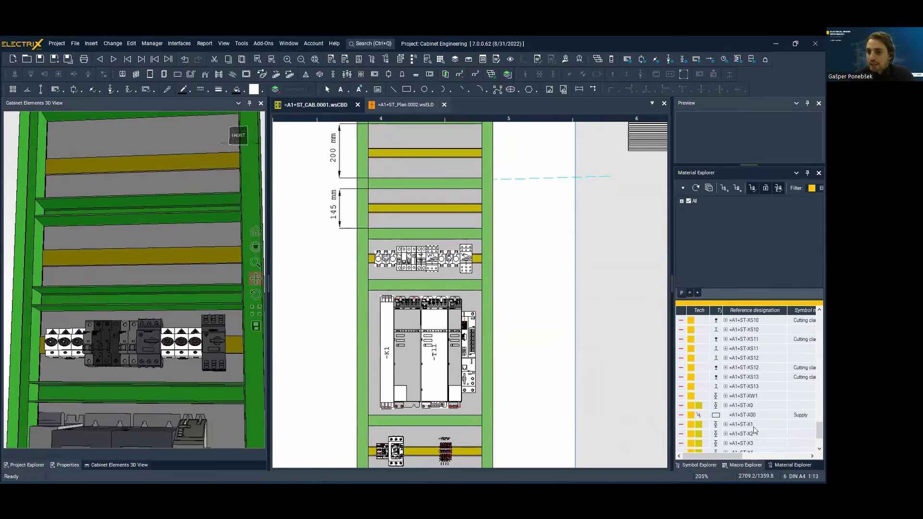
{"action": "scroll", "coordinate": [754, 428], "scroll_direction": "up", "scroll_amount": 2}
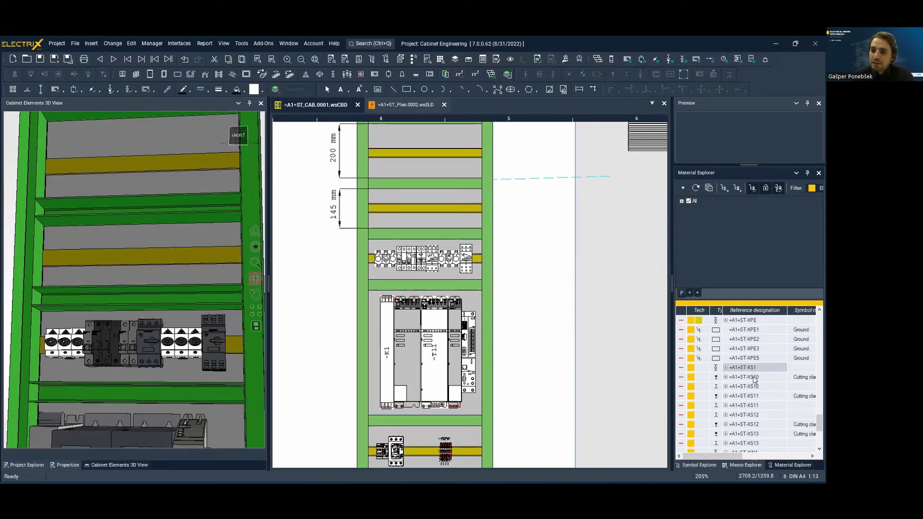
{"action": "scroll", "coordinate": [753, 378], "scroll_direction": "down", "scroll_amount": 1}
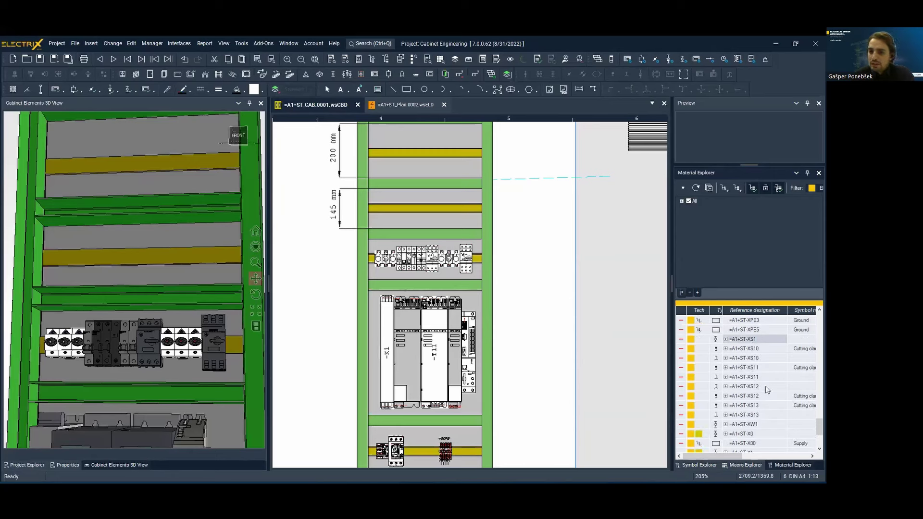
{"action": "scroll", "coordinate": [765, 385], "scroll_direction": "up", "scroll_amount": 4}
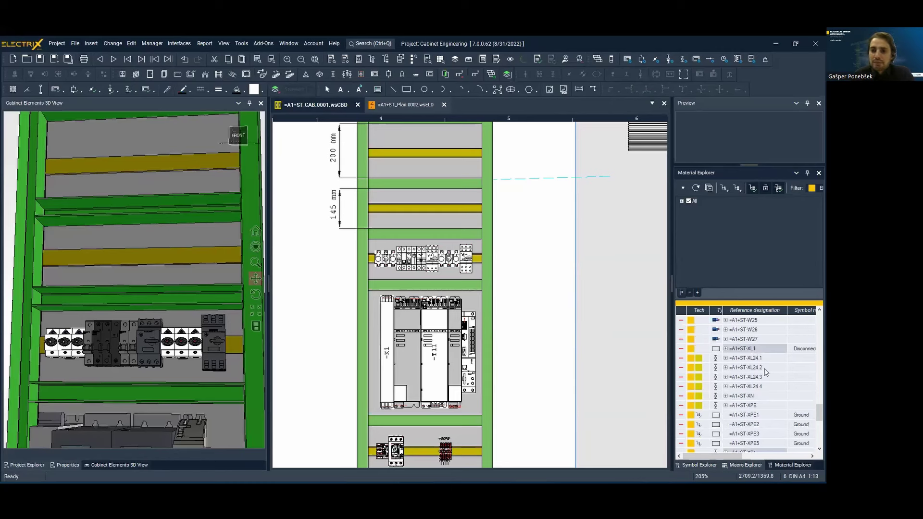
{"action": "scroll", "coordinate": [766, 372], "scroll_direction": "down", "scroll_amount": 6}
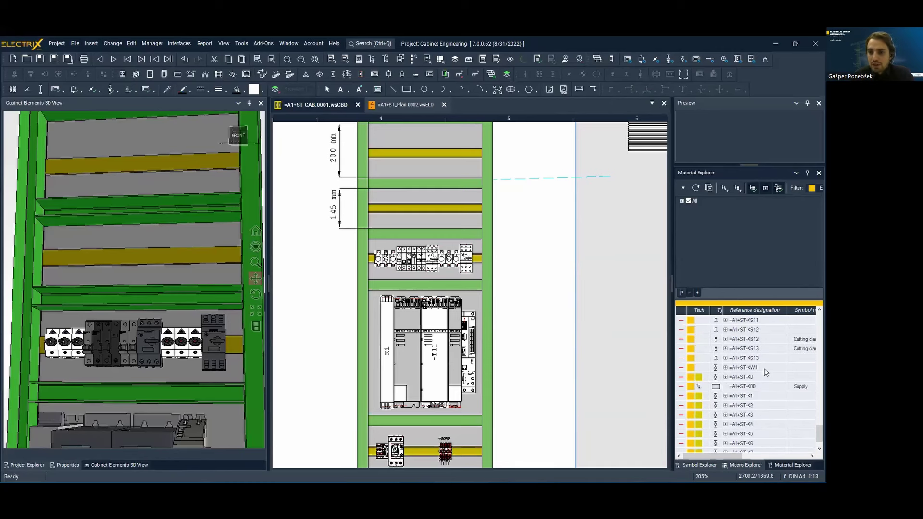
{"action": "right_click", "coordinate": [764, 369]}
{"action": "left_click", "coordinate": [729, 386]}
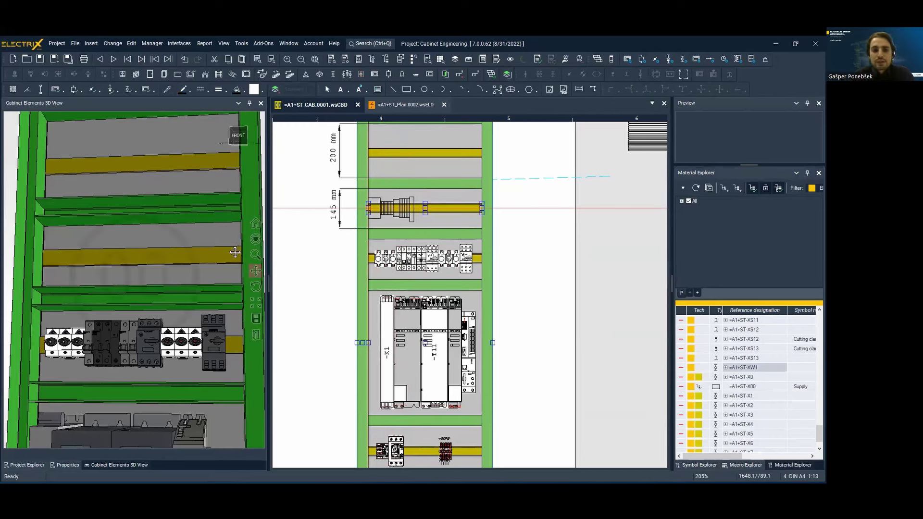
{"action": "left_click", "coordinate": [56, 261]}
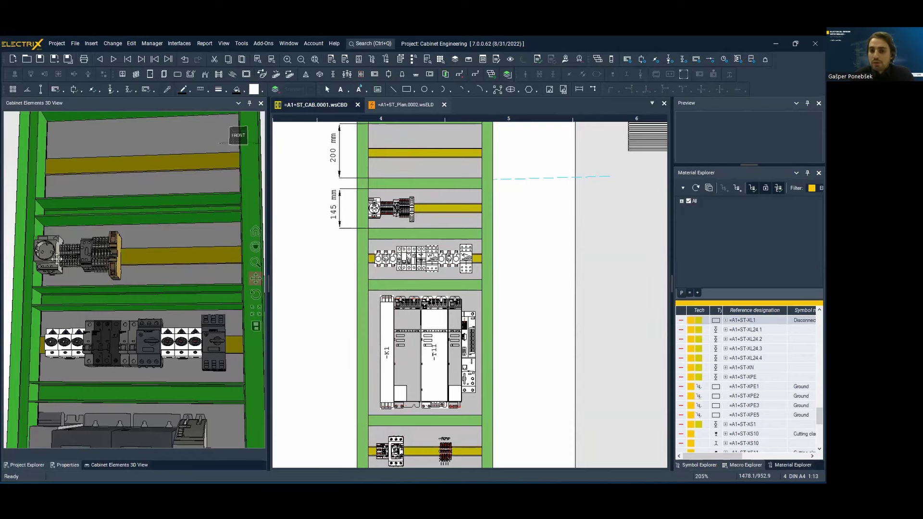
- Place a SITOP power supply and P2 from the material list on the socket's DIN rail, right of the terminals
{"action": "scroll", "coordinate": [55, 259], "scroll_direction": "up", "scroll_amount": 2}
{"action": "scroll", "coordinate": [57, 259], "scroll_direction": "down", "scroll_amount": 2}
{"action": "mouse_move", "coordinate": [57, 259]}
{"action": "middle_mouse_down"}
{"action": "mouse_move", "coordinate": [61, 250]}
{"action": "mouse_move", "coordinate": [208, 274]}
{"action": "middle_mouse_up"}
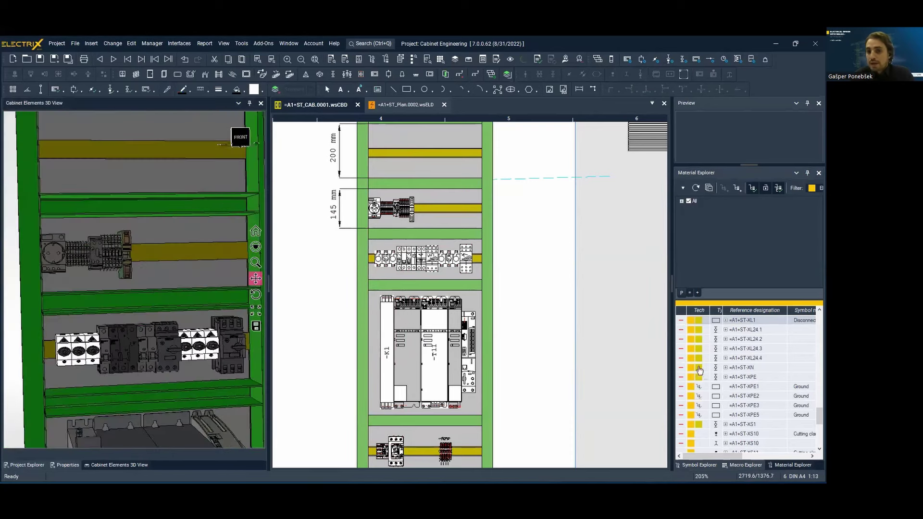
{"action": "scroll", "coordinate": [766, 358], "scroll_direction": "up", "scroll_amount": 5}
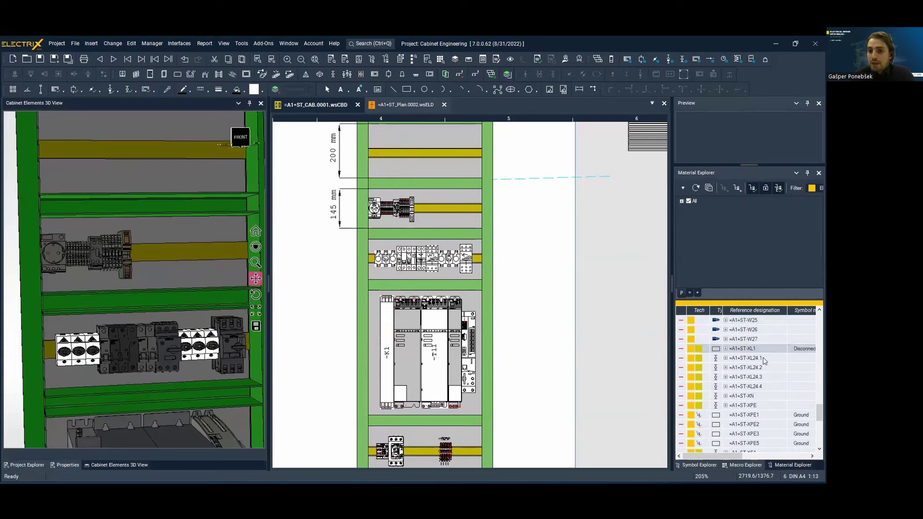
{"action": "scroll", "coordinate": [764, 361], "scroll_direction": "up", "scroll_amount": 5}
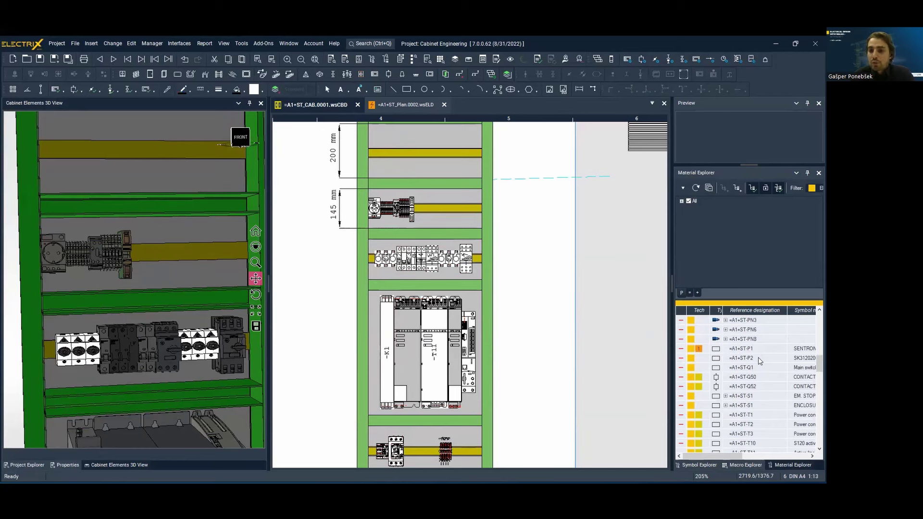
{"action": "left_click", "coordinate": [759, 359]}
{"action": "scroll", "coordinate": [758, 357], "scroll_direction": "down", "scroll_amount": 1}
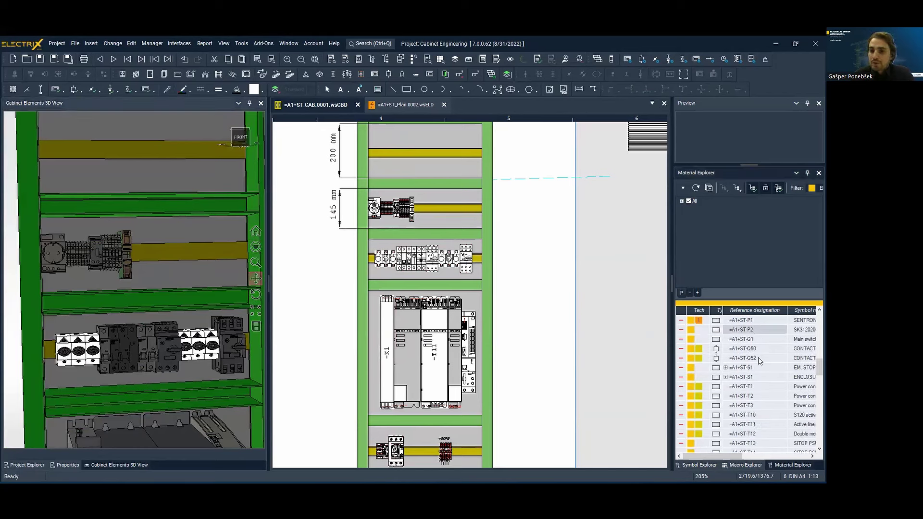
{"action": "scroll", "coordinate": [763, 421], "scroll_direction": "down", "scroll_amount": 2}
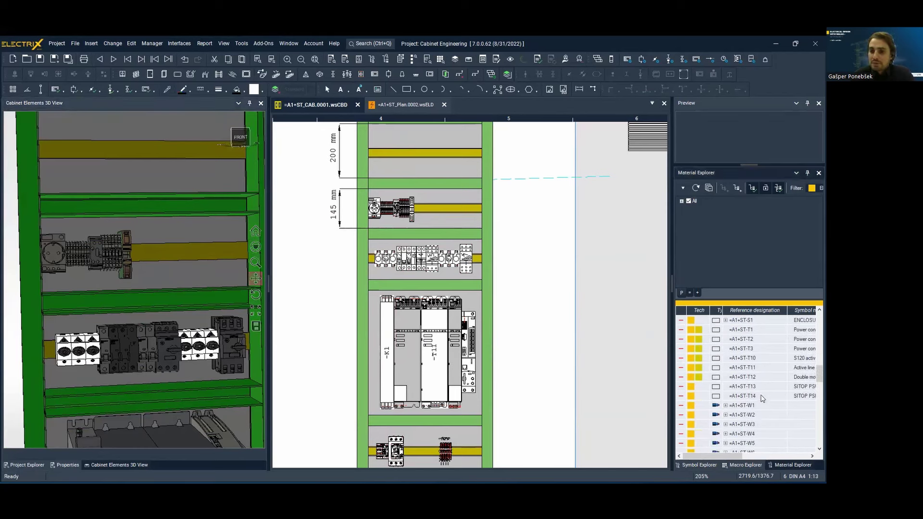
{"action": "right_click", "coordinate": [761, 396]}
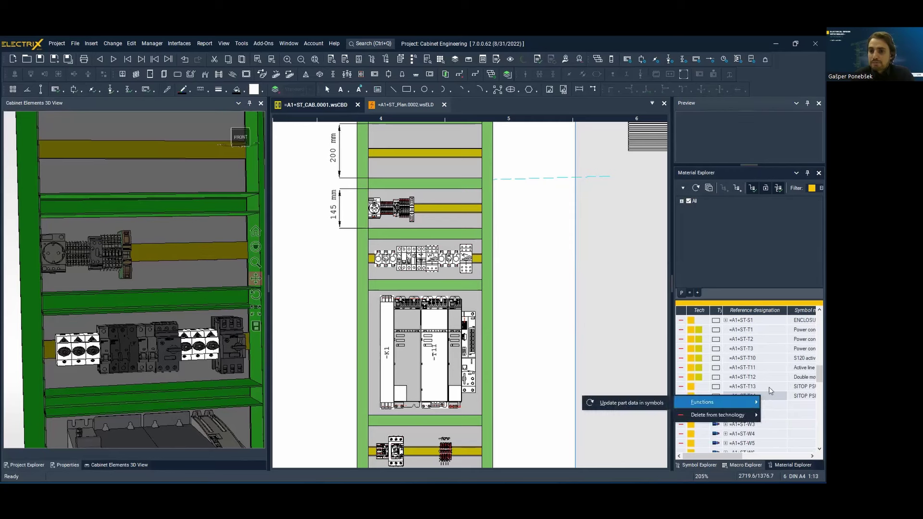
{"action": "left_click", "coordinate": [770, 390]}
{"action": "scroll", "coordinate": [771, 396], "scroll_direction": "up", "scroll_amount": 4}
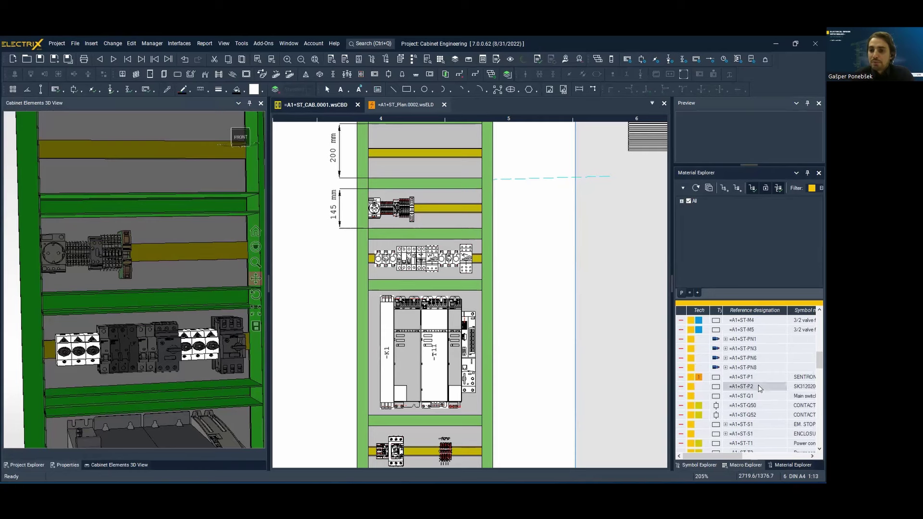
{"action": "right_click", "coordinate": [757, 385]}
{"action": "left_click", "coordinate": [706, 406]}
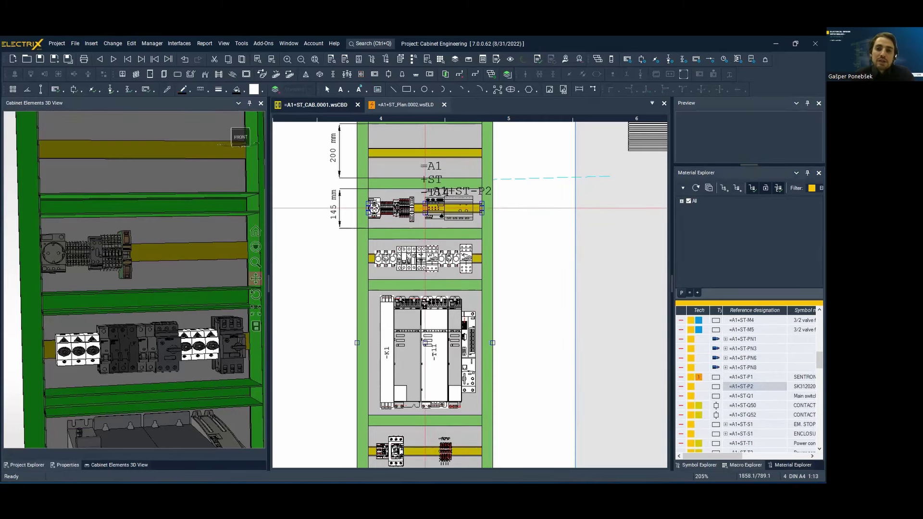
{"action": "left_click", "coordinate": [424, 208]}
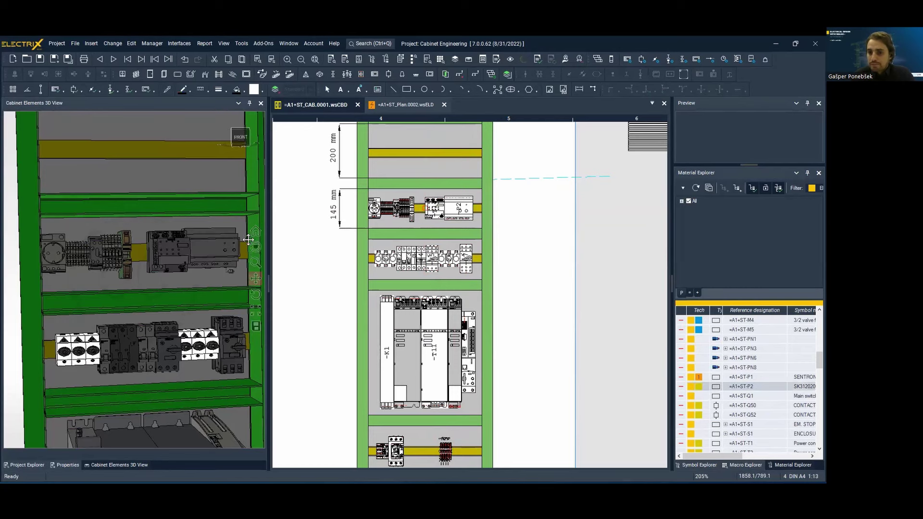
- Place SITOP power supply T13 from the material list at the left end of the topmost DIN rail
{"action": "scroll", "coordinate": [194, 237], "scroll_direction": "up", "scroll_amount": 2}
{"action": "scroll", "coordinate": [193, 231], "scroll_direction": "down", "scroll_amount": 5}
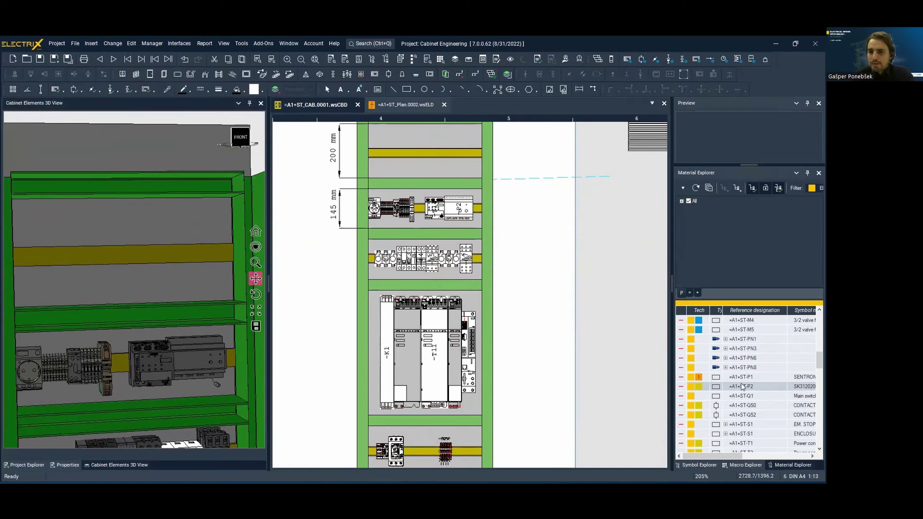
{"action": "scroll", "coordinate": [742, 387], "scroll_direction": "down", "scroll_amount": 3}
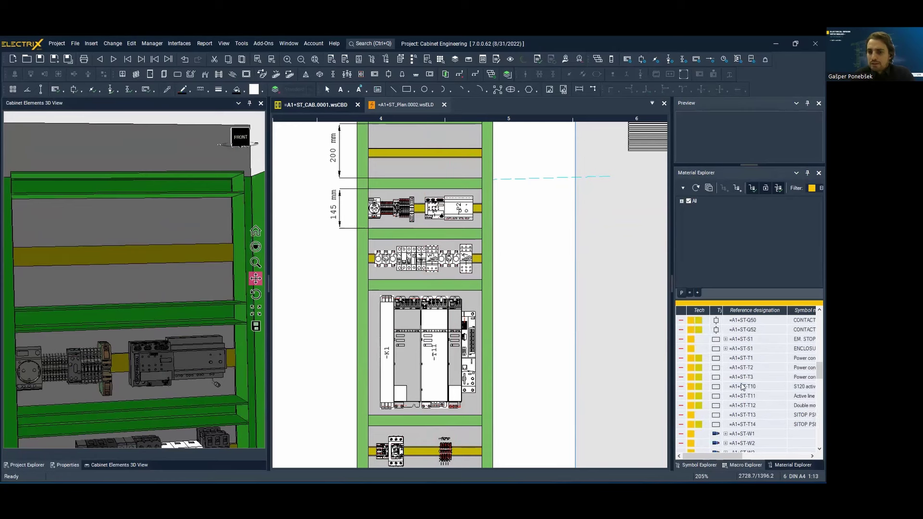
{"action": "left_click", "coordinate": [749, 414]}
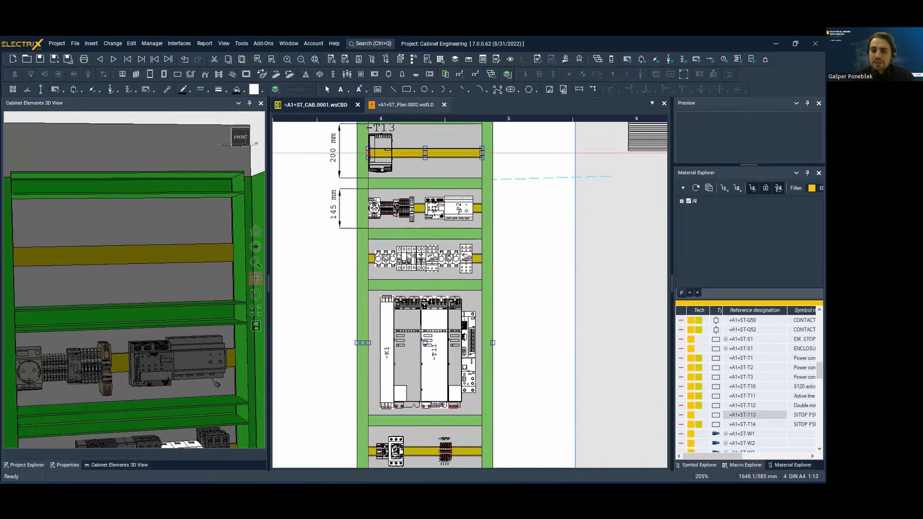
{"action": "left_click", "coordinate": [424, 153]}
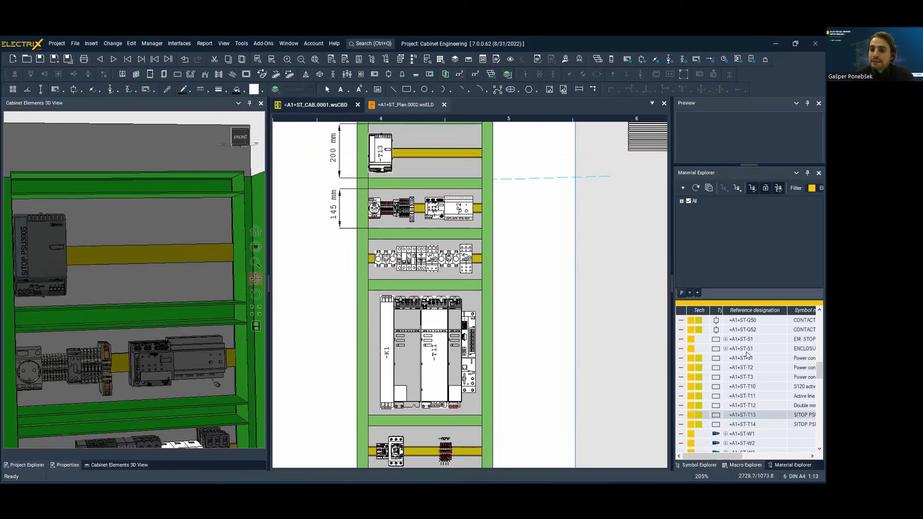
- Place components K100, K101, K102, K200, K300 and K301 together on the topmost DIN rail, right of T13
{"action": "scroll", "coordinate": [747, 354], "scroll_direction": "up", "scroll_amount": 10}
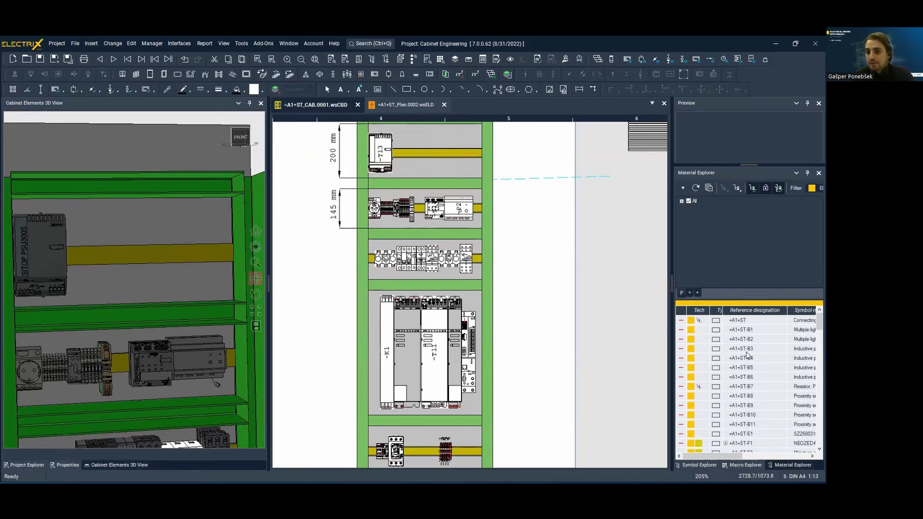
{"action": "scroll", "coordinate": [747, 354], "scroll_direction": "down", "scroll_amount": 5}
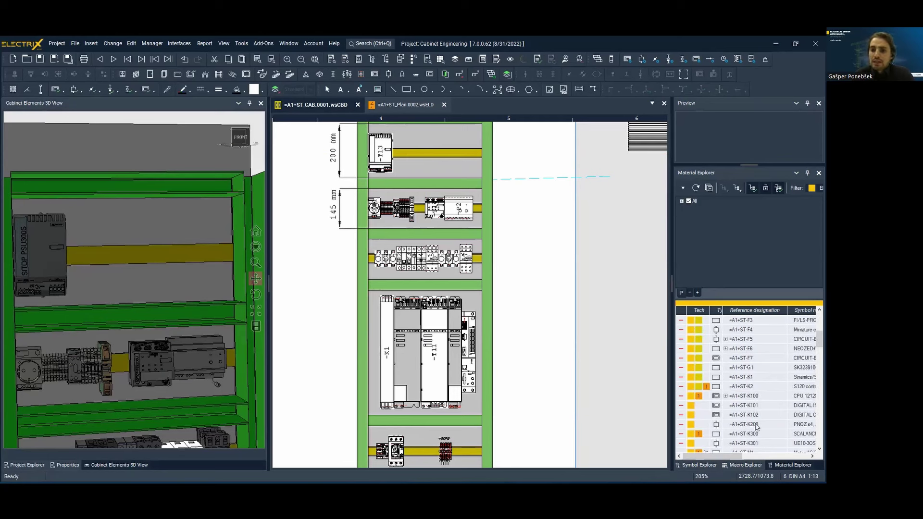
{"action": "left_click", "coordinate": [757, 425]}
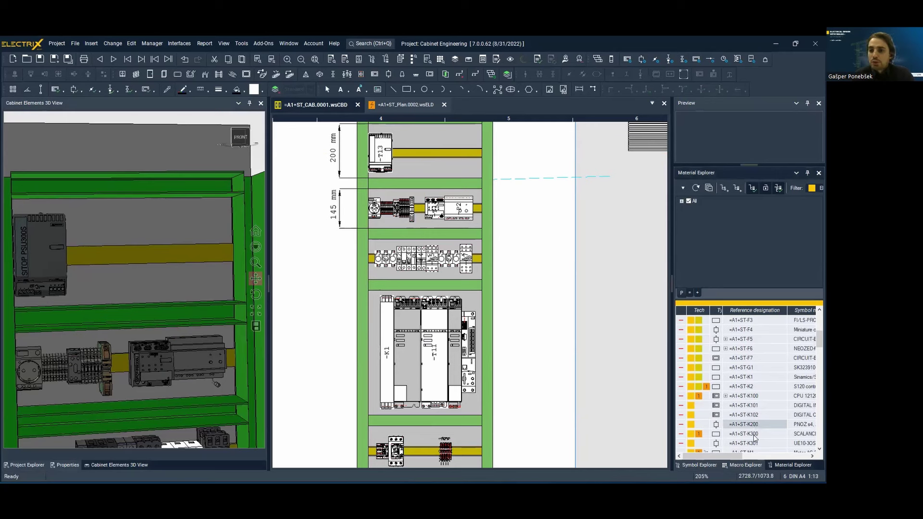
{"action": "left_click", "coordinate": [756, 435], "text": "ctrl"}
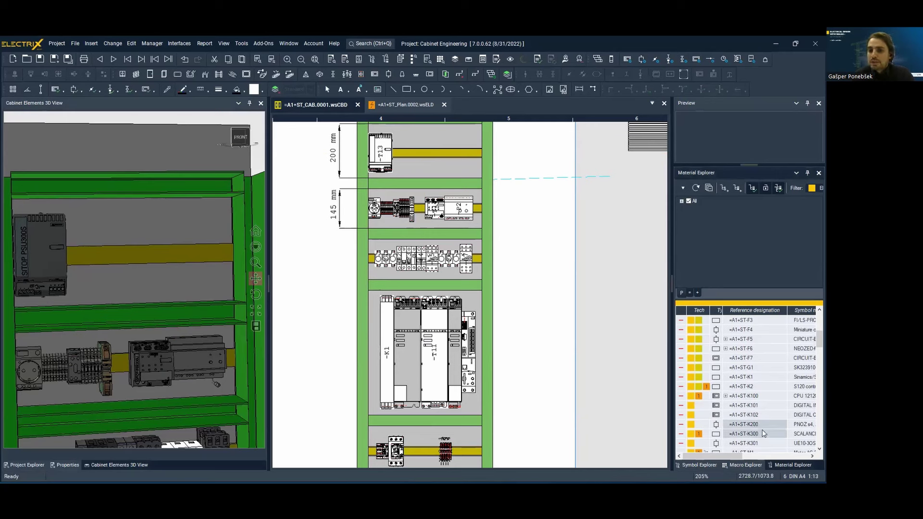
{"action": "left_click", "coordinate": [755, 397], "text": "ctrl"}
{"action": "left_click", "coordinate": [757, 406], "text": "ctrl"}
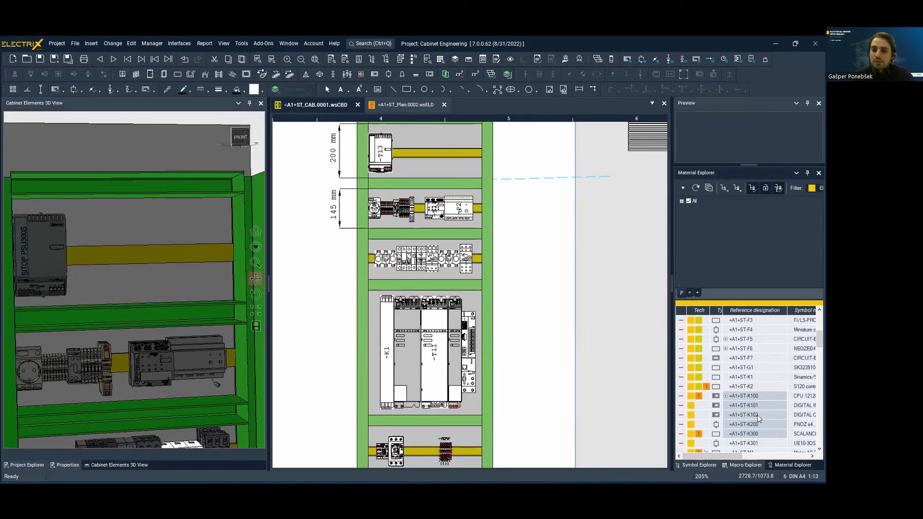
{"action": "left_click", "coordinate": [757, 443], "text": "ctrl"}
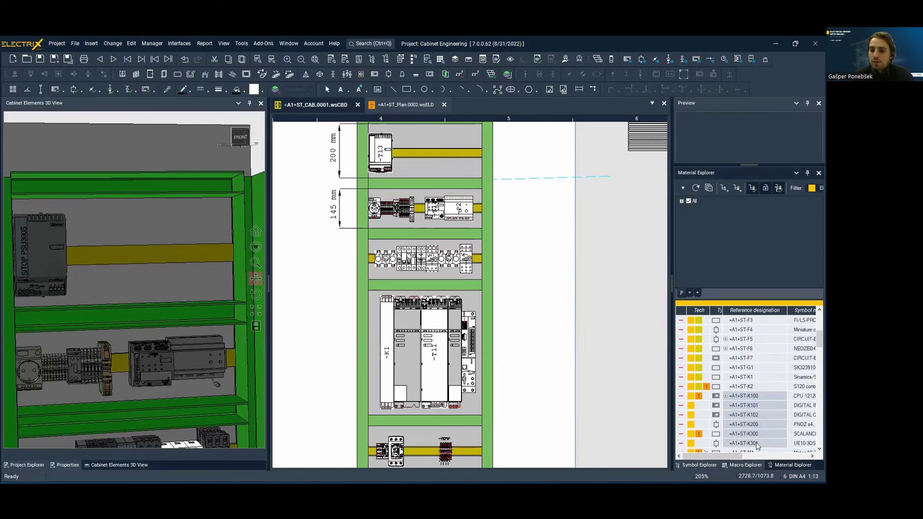
{"action": "left_click_drag", "start_coordinate": [757, 444], "coordinate": [398, 152]}
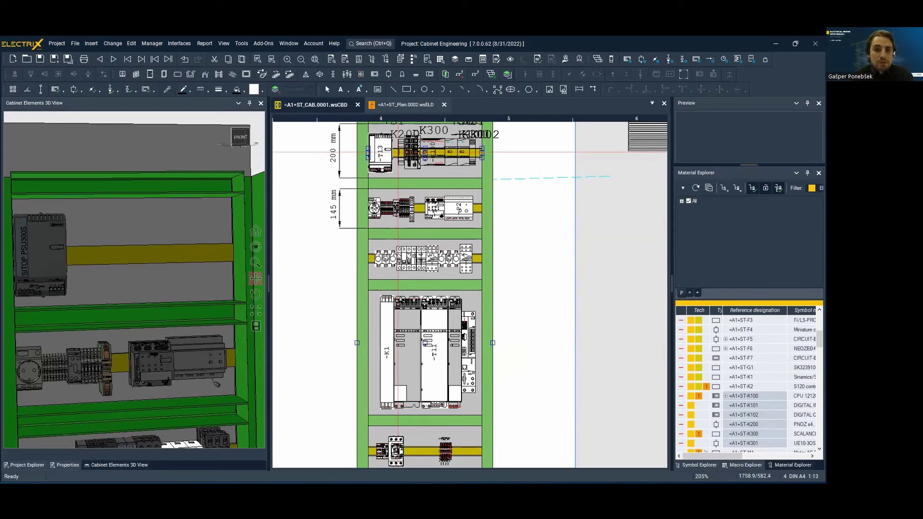
{"action": "left_click", "coordinate": [398, 151]}
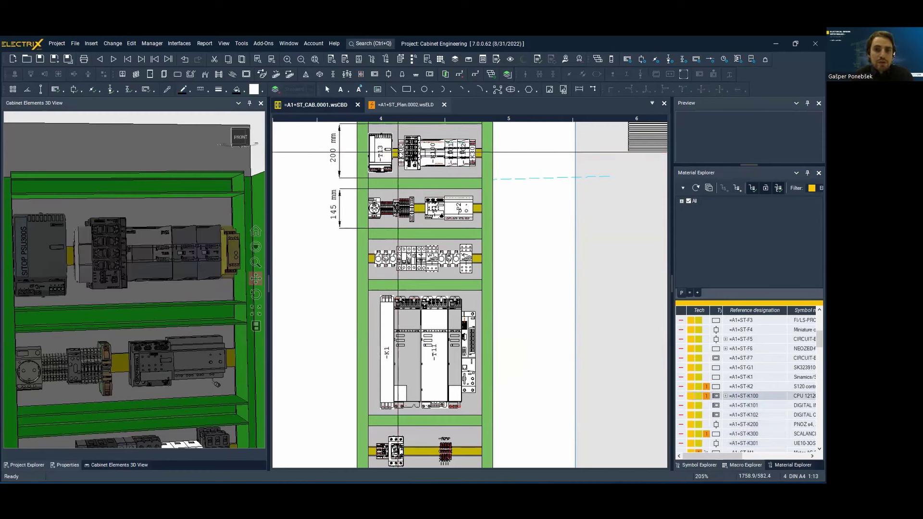
- Place power monitoring device P1 from the material list on the cabinet door, below the upper ventilation grille
{"action": "scroll", "coordinate": [205, 226], "scroll_direction": "down", "scroll_amount": 2}
{"action": "middle_click_drag", "start_coordinate": [205, 226], "coordinate": [182, 222]}
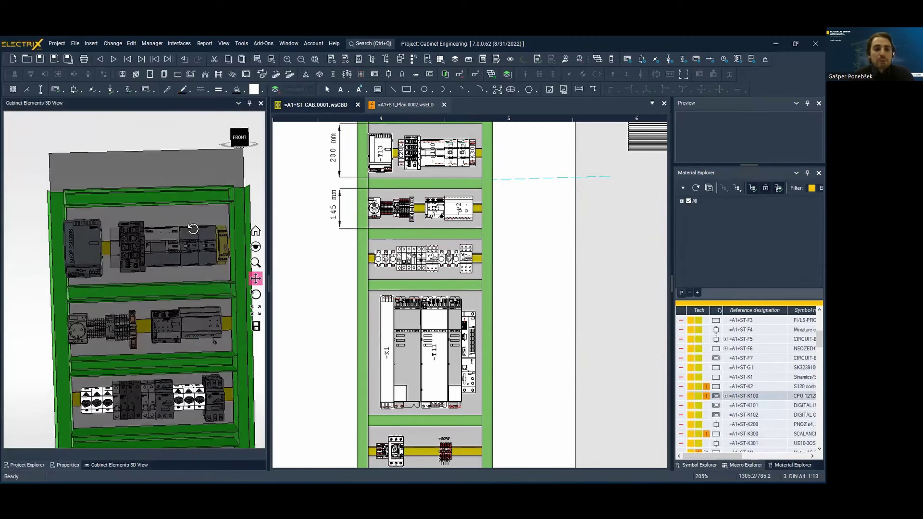
{"action": "scroll", "coordinate": [183, 222], "scroll_direction": "down", "scroll_amount": 2}
{"action": "scroll", "coordinate": [311, 227], "scroll_direction": "down", "scroll_amount": 1}
{"action": "middle_click_drag", "start_coordinate": [311, 227], "coordinate": [305, 243]}
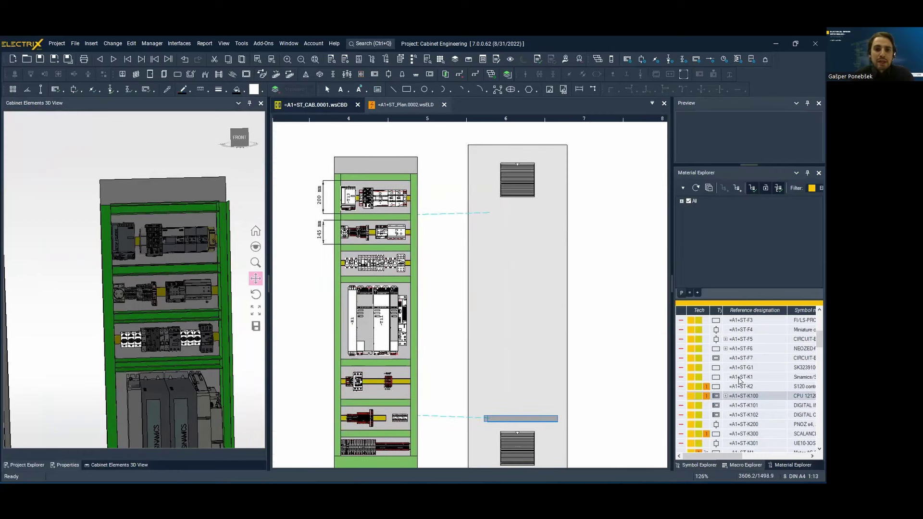
{"action": "scroll", "coordinate": [765, 379], "scroll_direction": "up", "scroll_amount": 3}
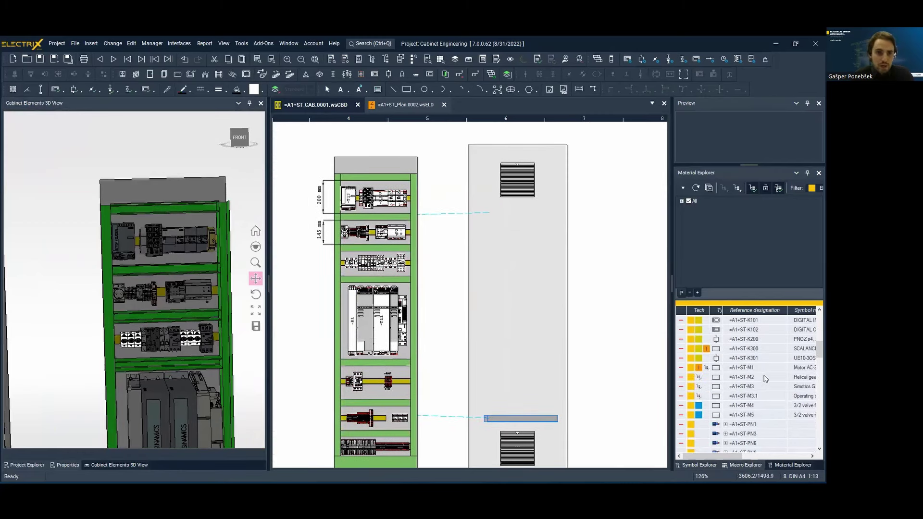
{"action": "scroll", "coordinate": [765, 379], "scroll_direction": "down", "scroll_amount": 5}
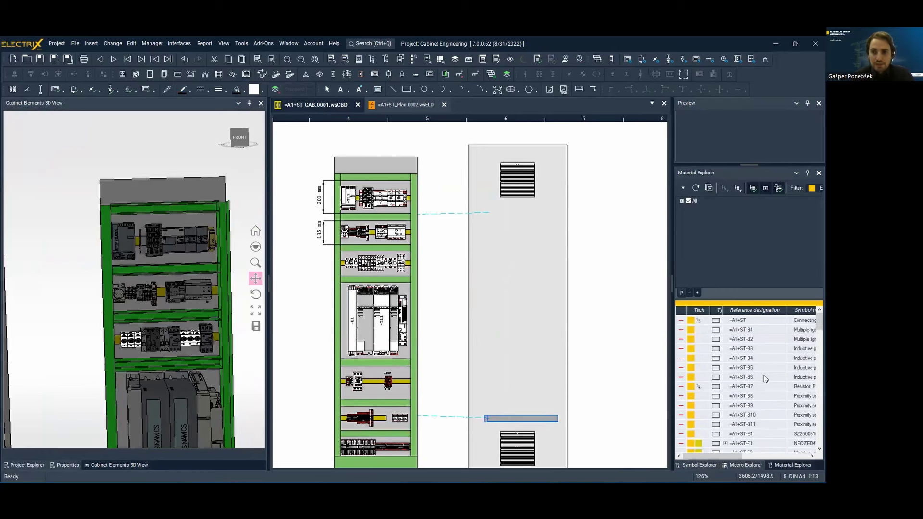
{"action": "scroll", "coordinate": [766, 379], "scroll_direction": "down", "scroll_amount": 2}
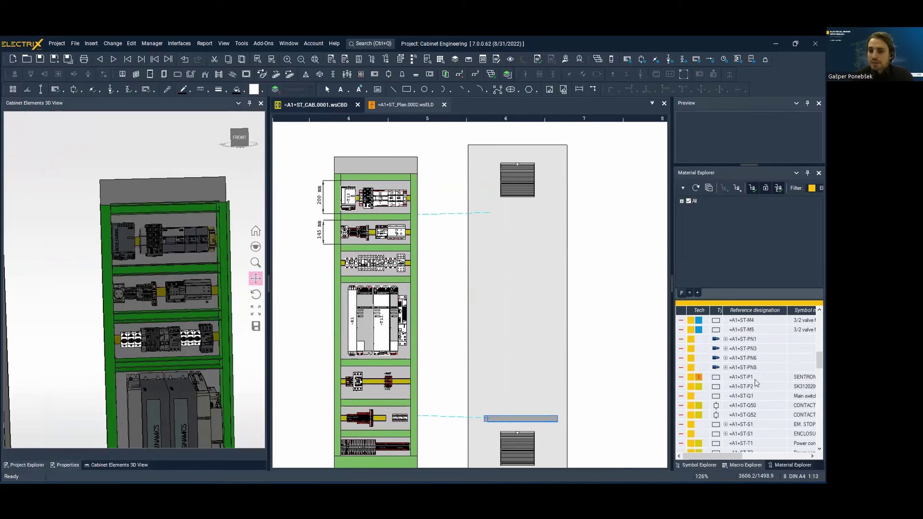
{"action": "left_click_drag", "start_coordinate": [753, 381], "coordinate": [517, 235]}
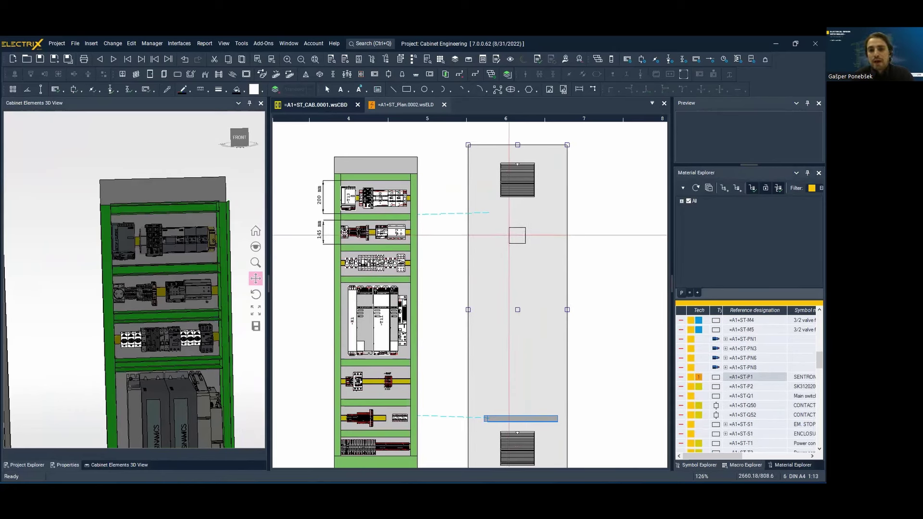
{"action": "left_click", "coordinate": [509, 235]}
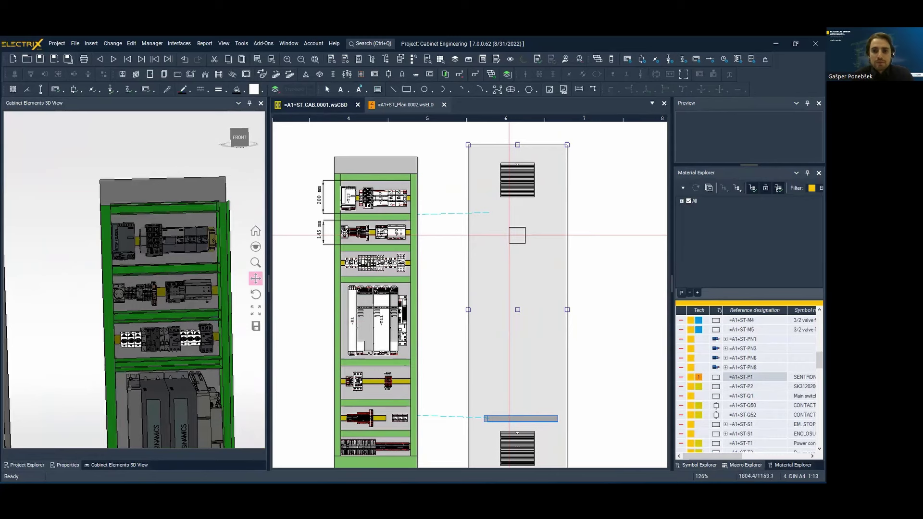
{"action": "mouse_move", "coordinate": [173, 270]}
{"action": "left_mouse_down"}
{"action": "mouse_move", "coordinate": [124, 267]}
{"action": "mouse_move", "coordinate": [60, 284]}
{"action": "left_mouse_up"}
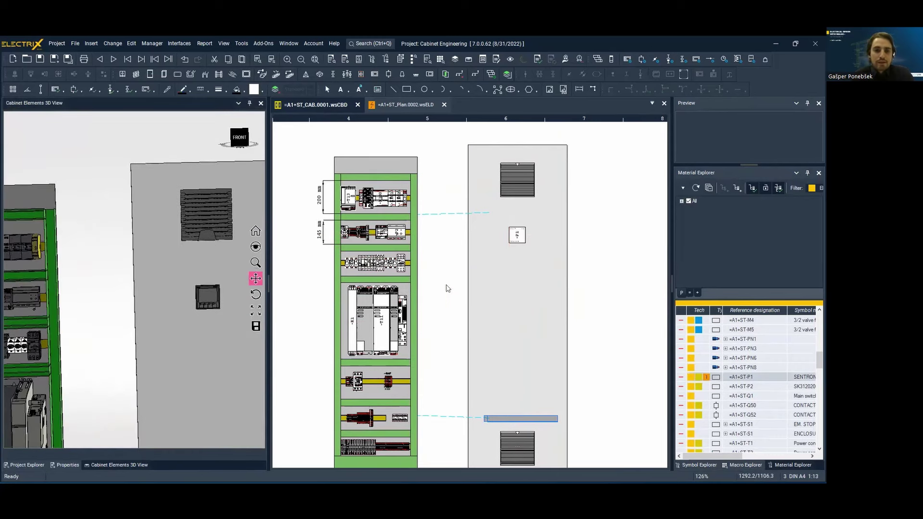
- Position P1 relative to its parent cabinet door, with an X distance of 0 mm and an adjusted Y distance
{"action": "scroll", "coordinate": [480, 248], "scroll_direction": "up", "scroll_amount": 3}
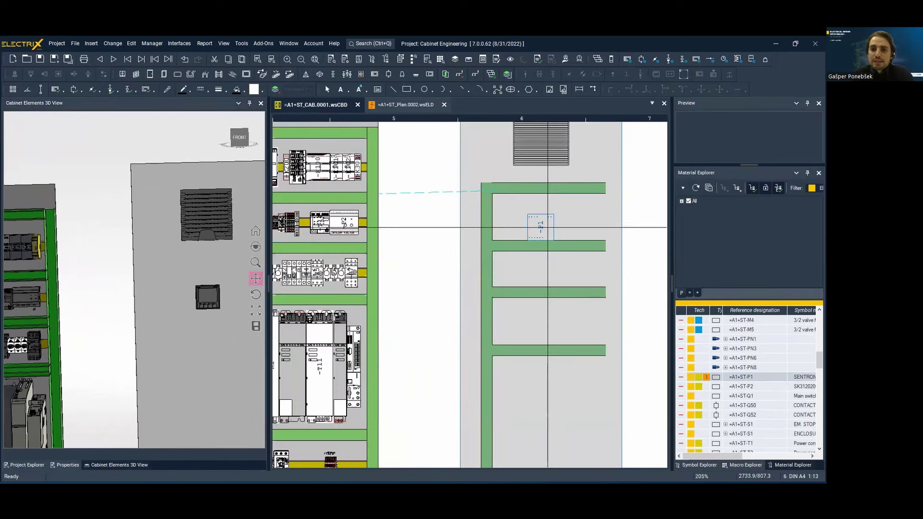
{"action": "left_click", "coordinate": [547, 227]}
{"action": "double_click", "coordinate": [548, 227]}
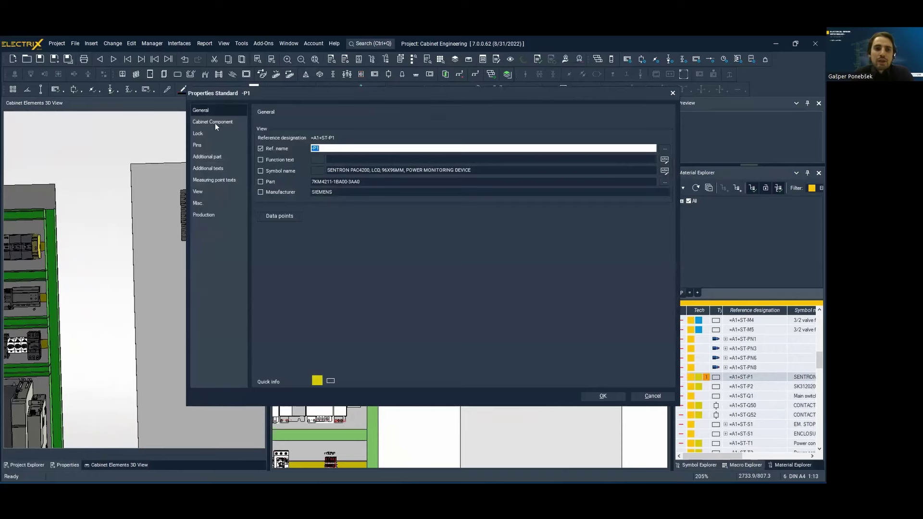
{"action": "left_click", "coordinate": [215, 122]}
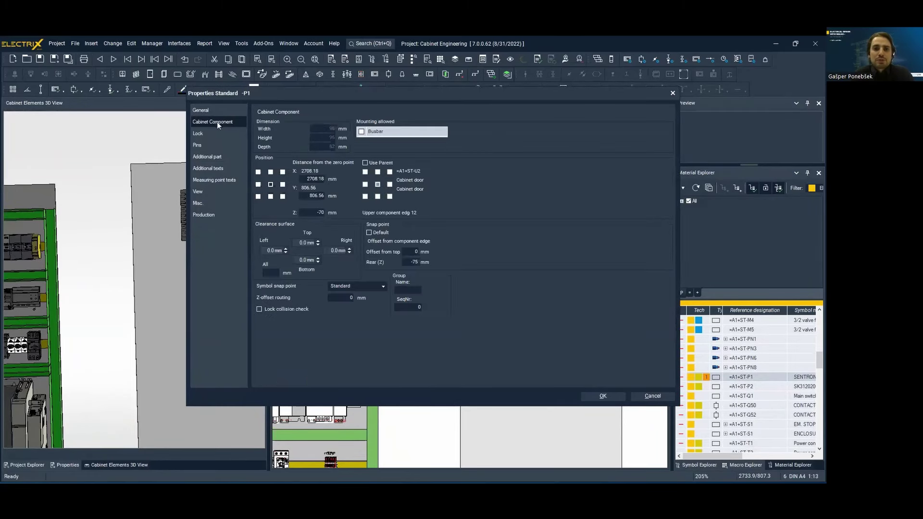
{"action": "left_click", "coordinate": [365, 163]}
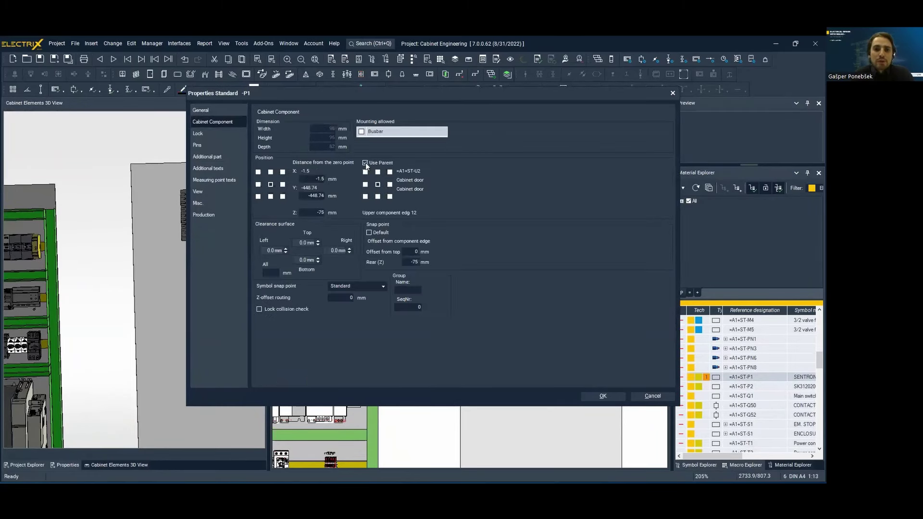
{"action": "left_click", "coordinate": [318, 179]}
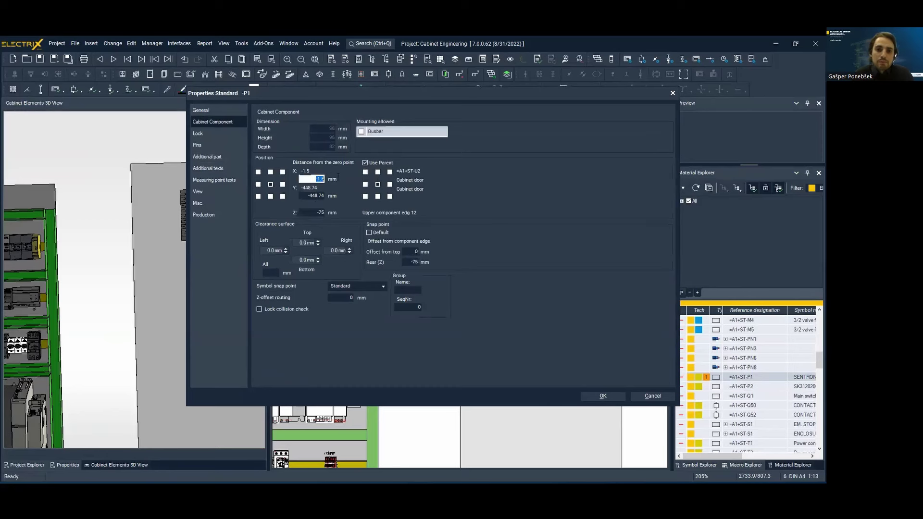
{"action": "left_click", "coordinate": [315, 196]}
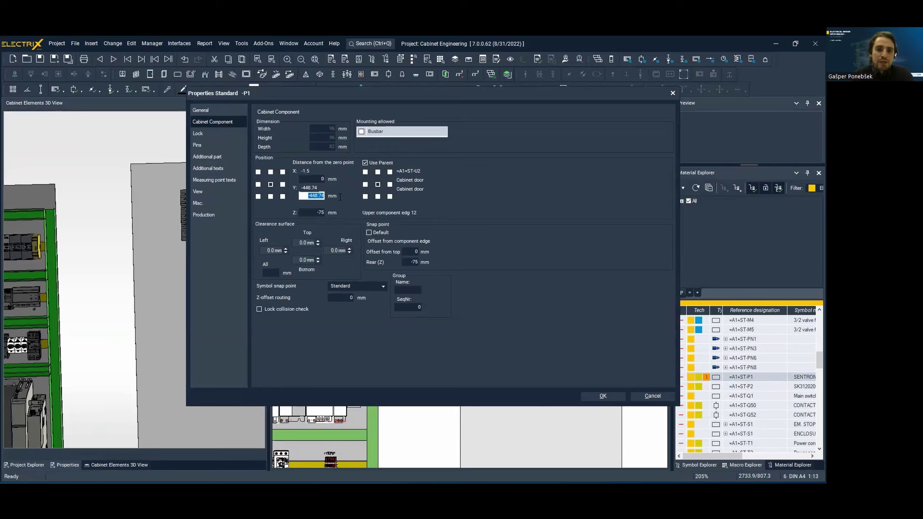
{"action": "key", "text": "BackSpace"}
{"action": "left_click", "coordinate": [602, 397]}
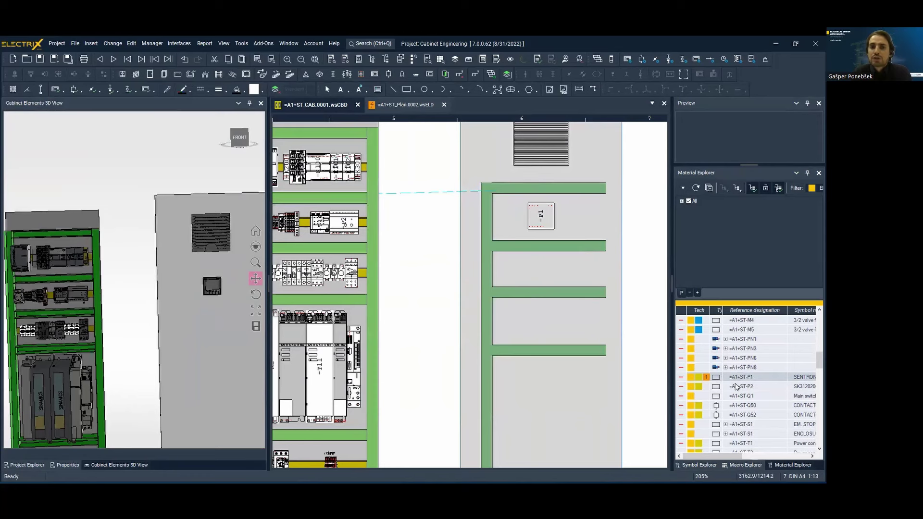
- Place emergency stop S1 and main switch Q1 from the material list on the cabinet door, one under the other below P1
{"action": "scroll", "coordinate": [736, 383], "scroll_direction": "down", "scroll_amount": 2}
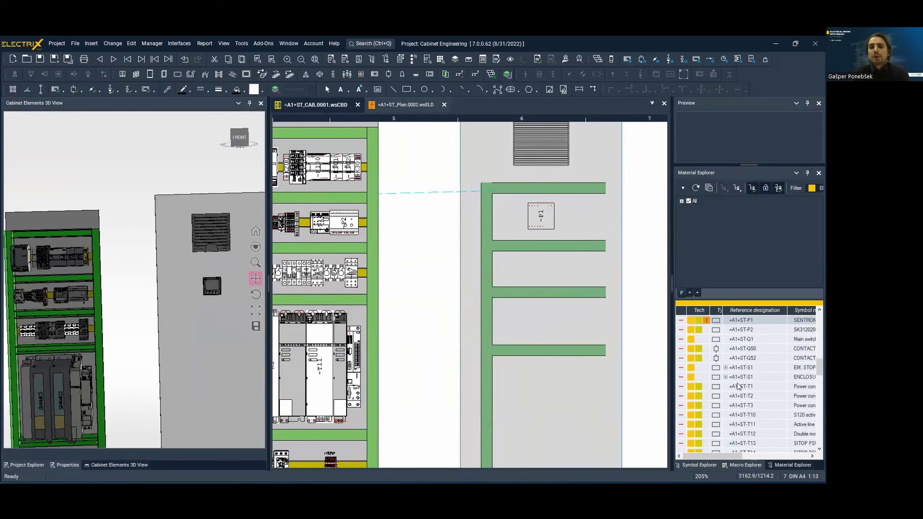
{"action": "mouse_move", "coordinate": [740, 370]}
{"action": "left_mouse_down"}
{"action": "mouse_move", "coordinate": [581, 323]}
{"action": "mouse_move", "coordinate": [541, 267]}
{"action": "left_mouse_up"}
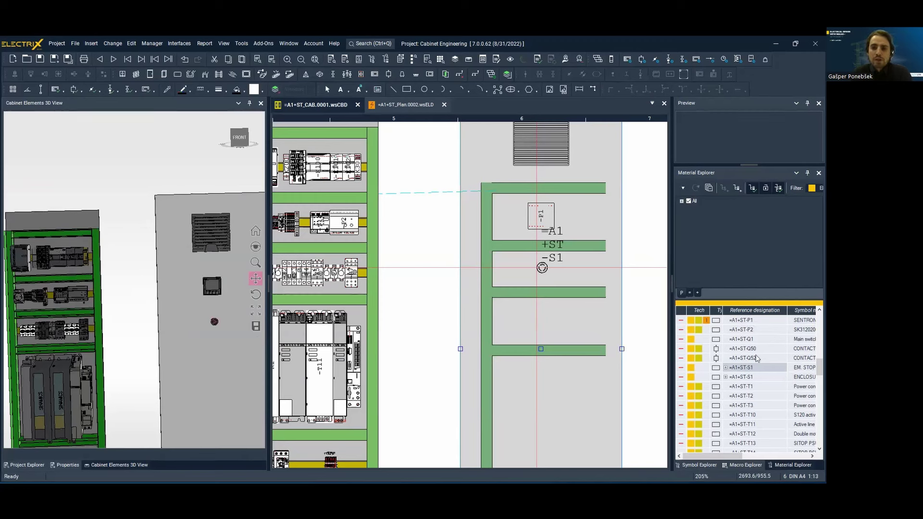
{"action": "left_click", "coordinate": [747, 340]}
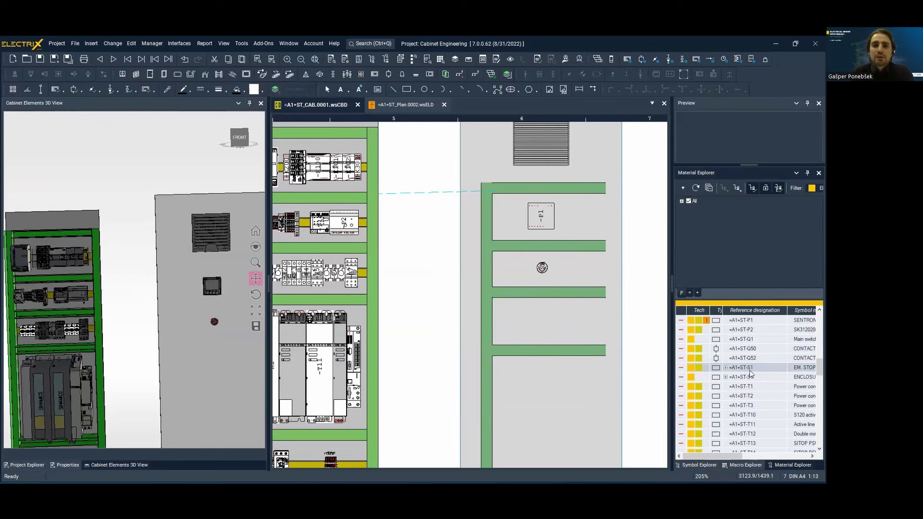
{"action": "mouse_move", "coordinate": [749, 340]}
{"action": "left_mouse_down"}
{"action": "mouse_move", "coordinate": [567, 319]}
{"action": "mouse_move", "coordinate": [570, 310]}
{"action": "mouse_move", "coordinate": [532, 323]}
{"action": "left_mouse_up"}
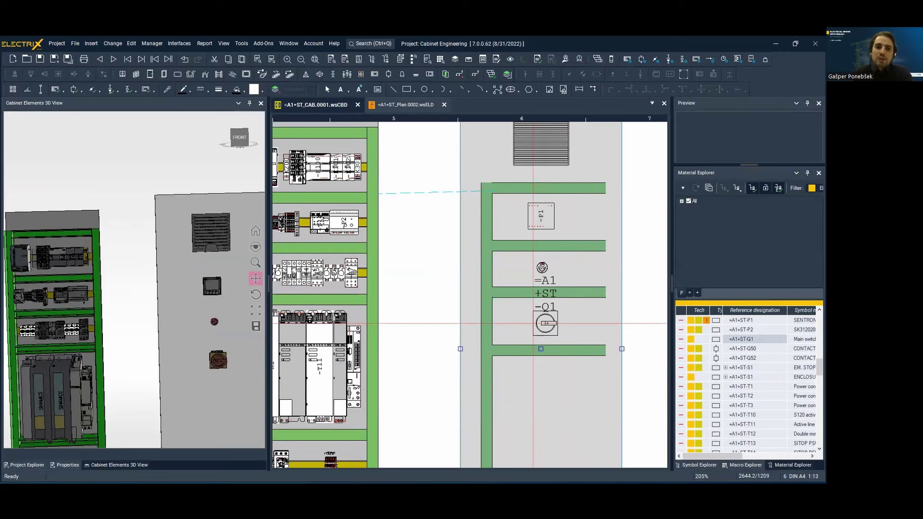
- Route the wires of the cabinet components through the cable ducts of the mounting plate and door, and save the page
{"action": "scroll", "coordinate": [490, 337], "scroll_direction": "down", "scroll_amount": 2}
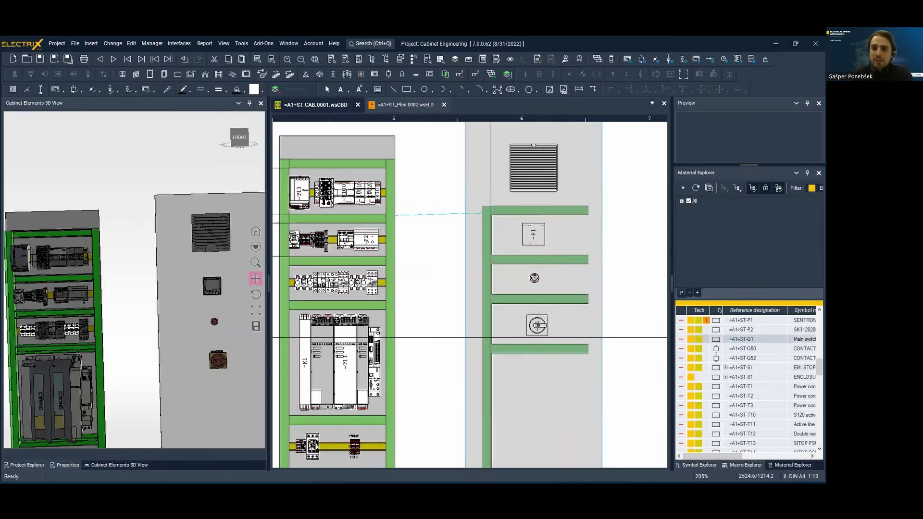
{"action": "scroll", "coordinate": [490, 337], "scroll_direction": "down", "scroll_amount": 2}
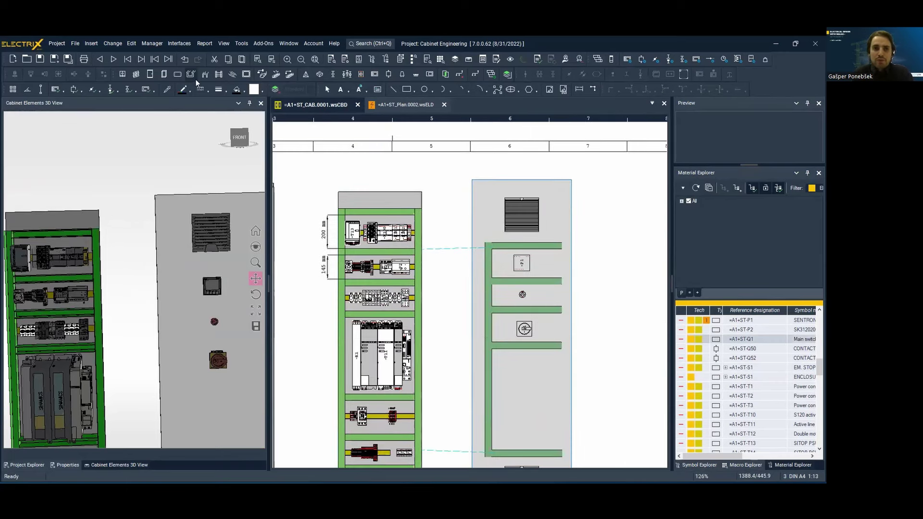
{"action": "left_click", "coordinate": [241, 43]}
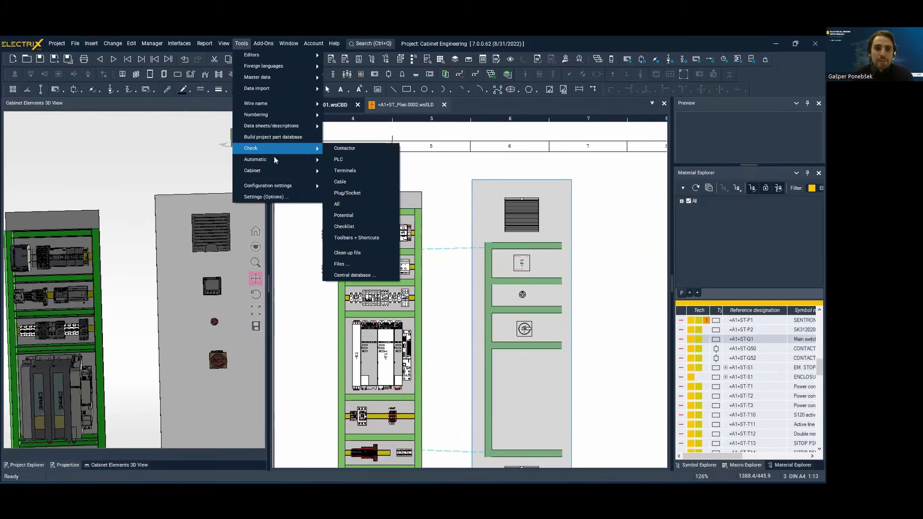
{"action": "mouse_move", "coordinate": [278, 169]}
{"action": "left_click", "coordinate": [338, 171]}
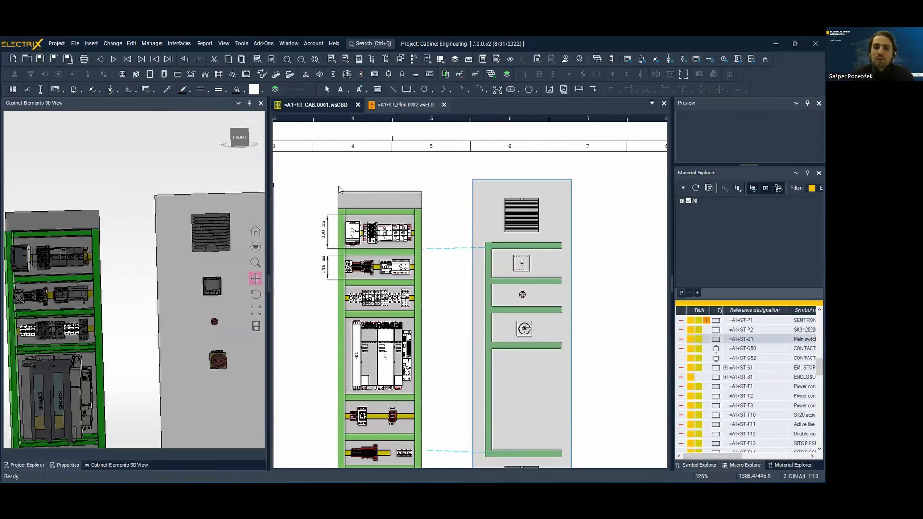
{"action": "key", "text": "ctrl+s"}
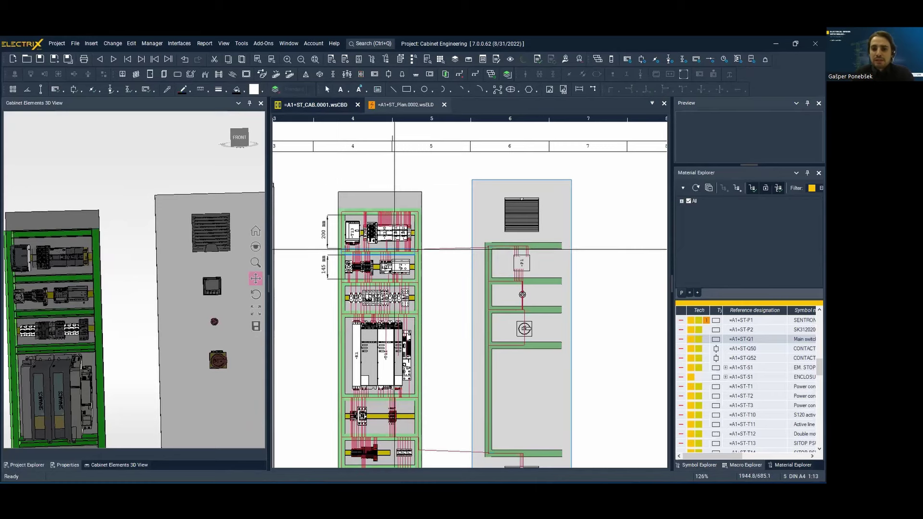
- Move the cabinet enclosure over the mounting plate so that it surrounds the plate
{"action": "scroll", "coordinate": [127, 269], "scroll_direction": "down", "scroll_amount": 5}
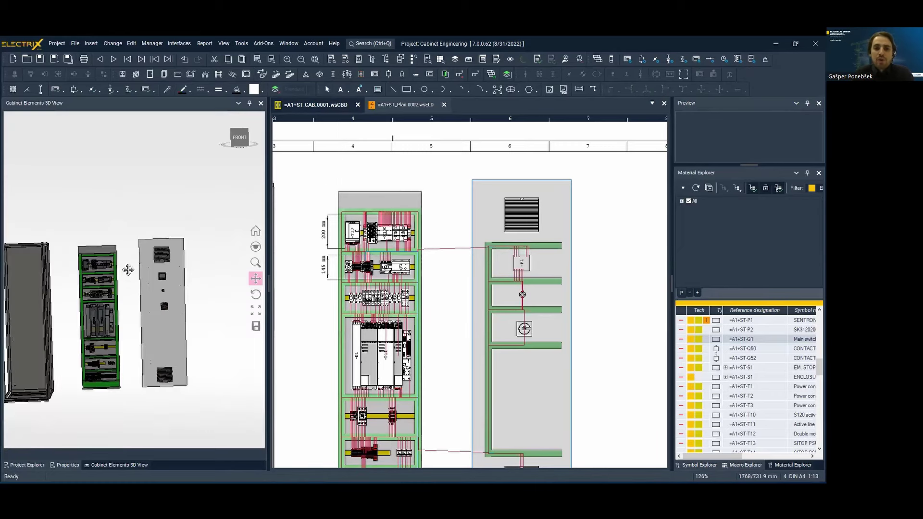
{"action": "scroll", "coordinate": [315, 237], "scroll_direction": "down", "scroll_amount": 3}
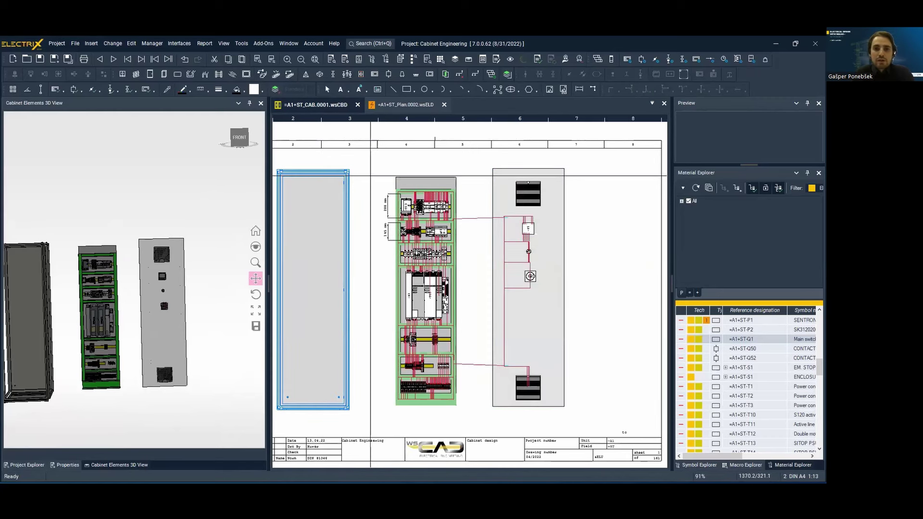
{"action": "left_click_drag", "start_coordinate": [277, 169], "coordinate": [390, 169]}
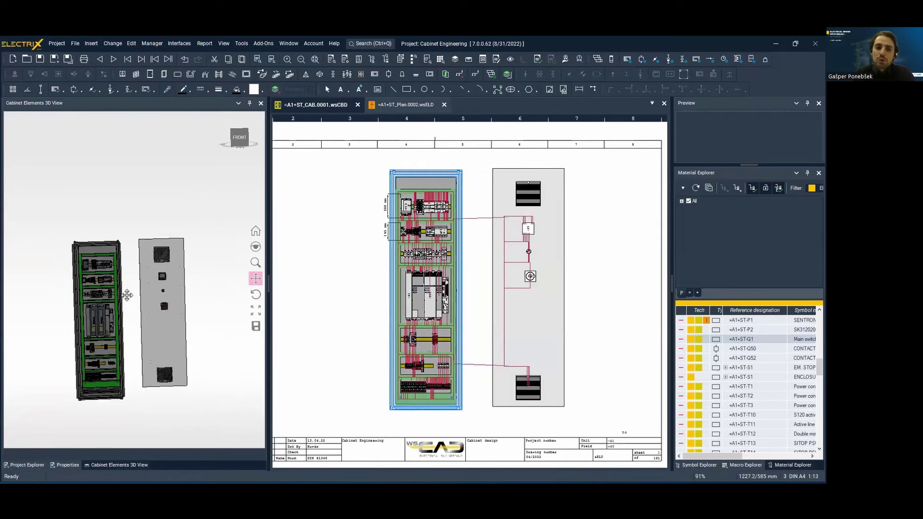
- Examine the assembled enclosure, mounting plate and door in 3D from the side and front, and restore the default 3D view
{"action": "scroll", "coordinate": [126, 295], "scroll_direction": "up", "scroll_amount": 4}
{"action": "middle_click_drag", "start_coordinate": [94, 299], "coordinate": [198, 300]}
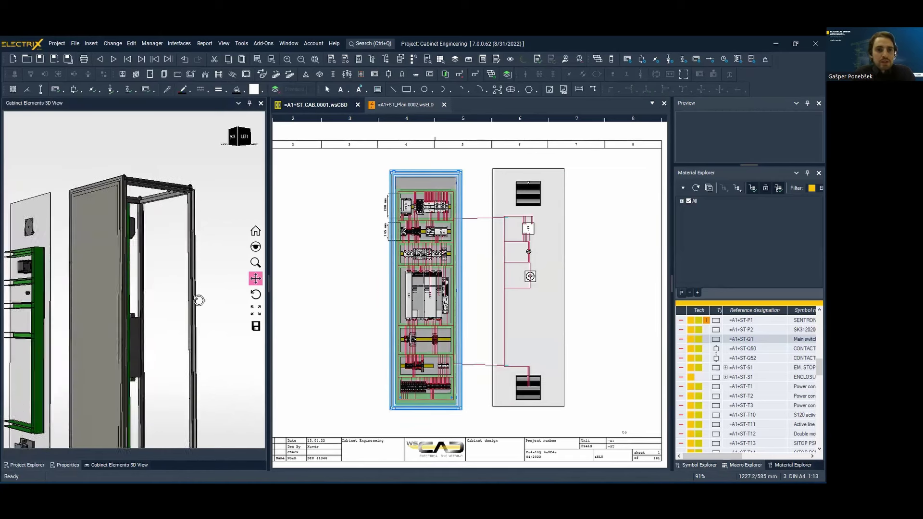
{"action": "scroll", "coordinate": [39, 271], "scroll_direction": "up", "scroll_amount": 4}
{"action": "scroll", "coordinate": [39, 270], "scroll_direction": "down", "scroll_amount": 3}
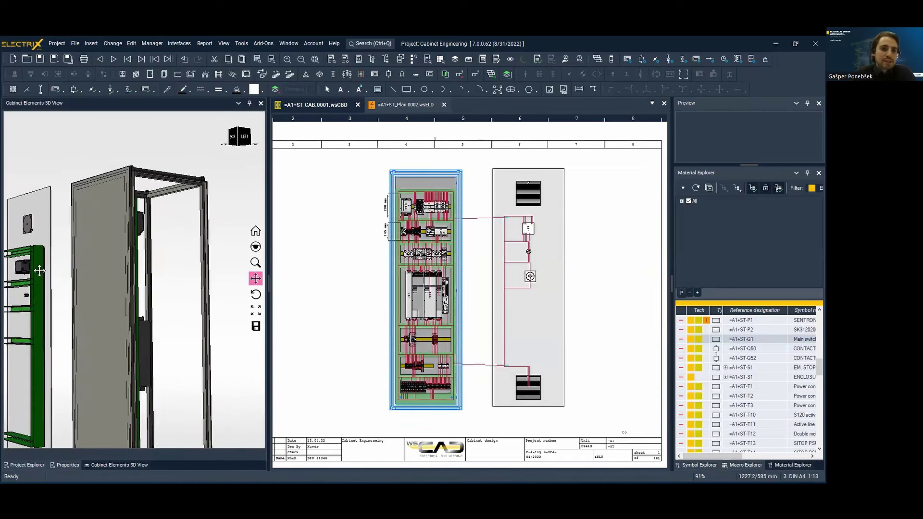
{"action": "scroll", "coordinate": [40, 270], "scroll_direction": "down", "scroll_amount": 2}
{"action": "middle_click_drag", "start_coordinate": [87, 280], "coordinate": [18, 278]}
{"action": "middle_click_drag", "start_coordinate": [133, 278], "coordinate": [118, 284]}
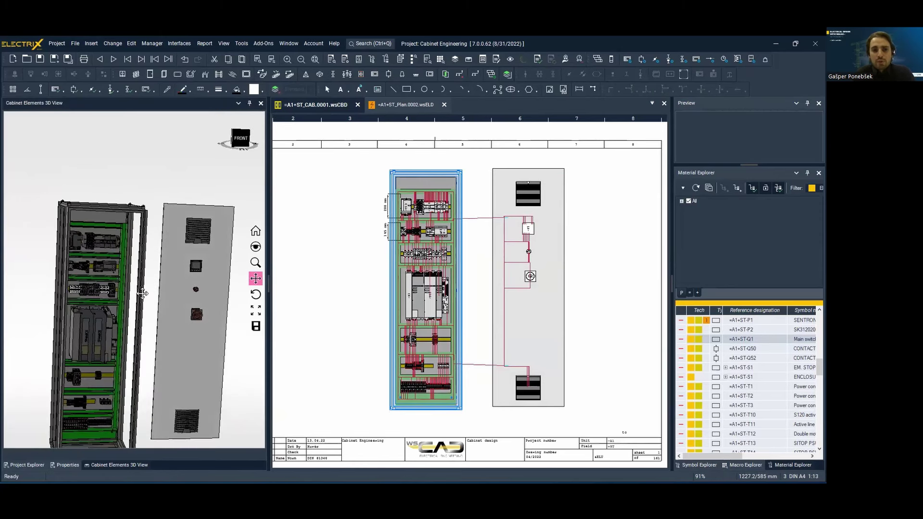
{"action": "left_click", "coordinate": [256, 232]}
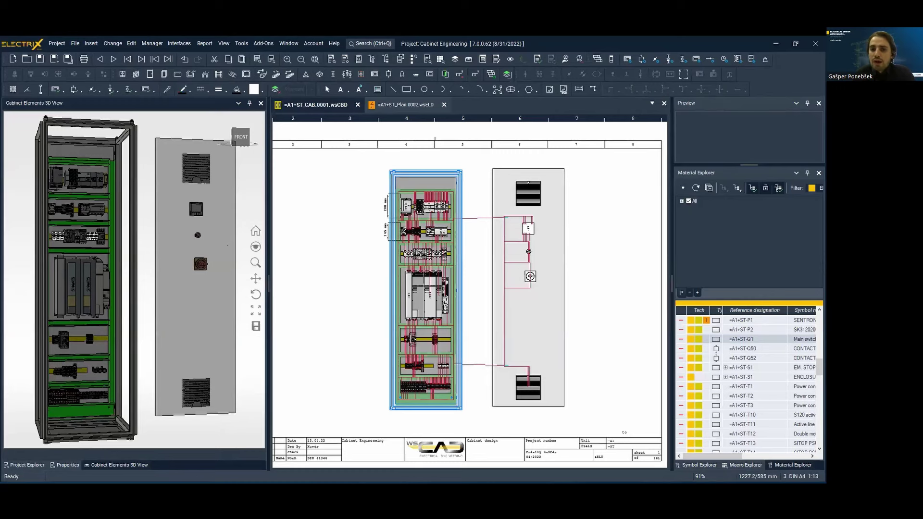
{"action": "key", "text": "ctrl+z"}
- Select the reference names of F1 to F7 on the third DIN rail with intelligent selection and move them above their components
{"action": "scroll", "coordinate": [379, 306], "scroll_direction": "up", "scroll_amount": 3}
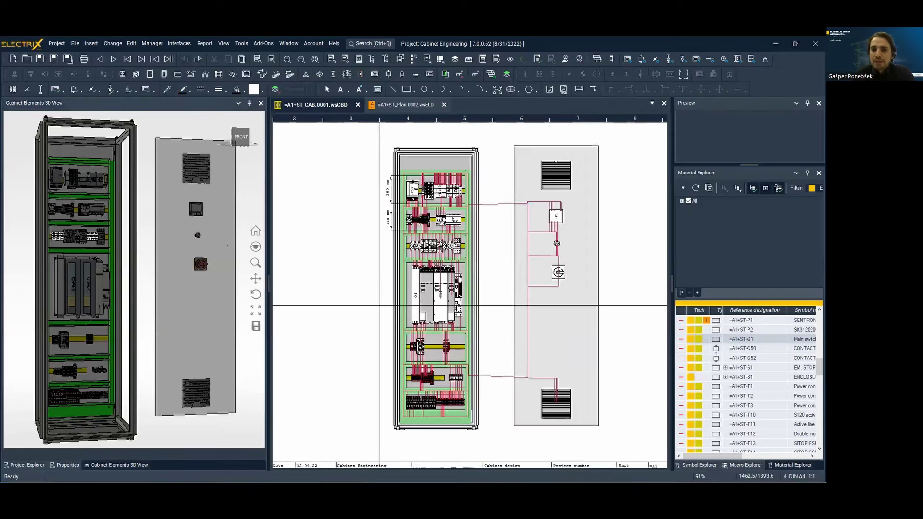
{"action": "scroll", "coordinate": [379, 245], "scroll_direction": "up", "scroll_amount": 5}
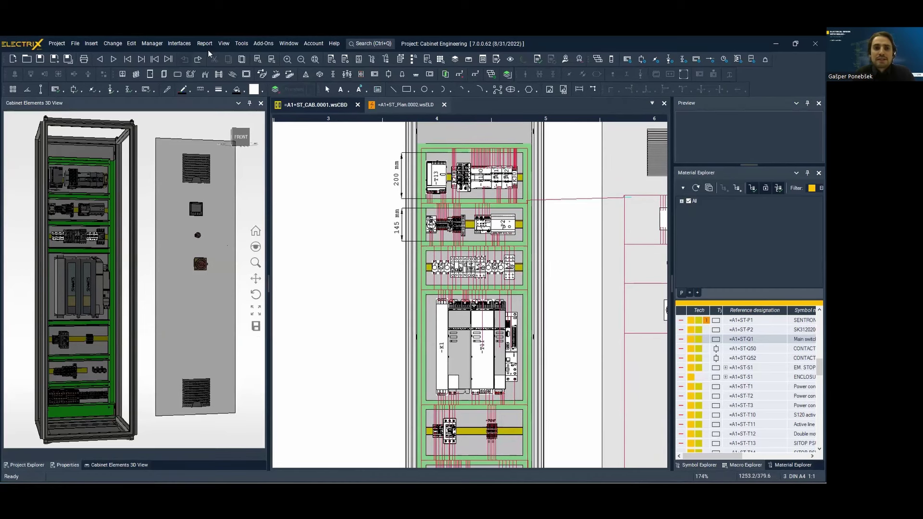
{"action": "left_click", "coordinate": [131, 44]}
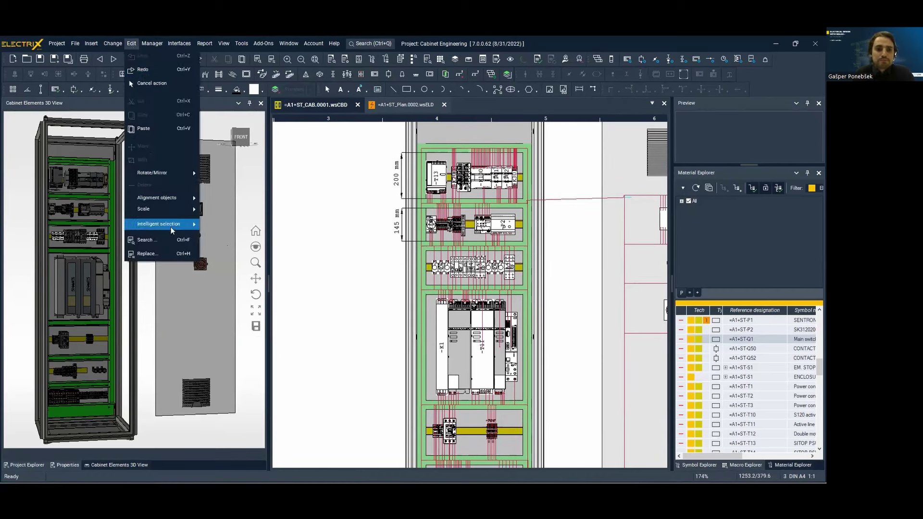
{"action": "mouse_move", "coordinate": [170, 228]}
{"action": "key", "text": "Escape"}
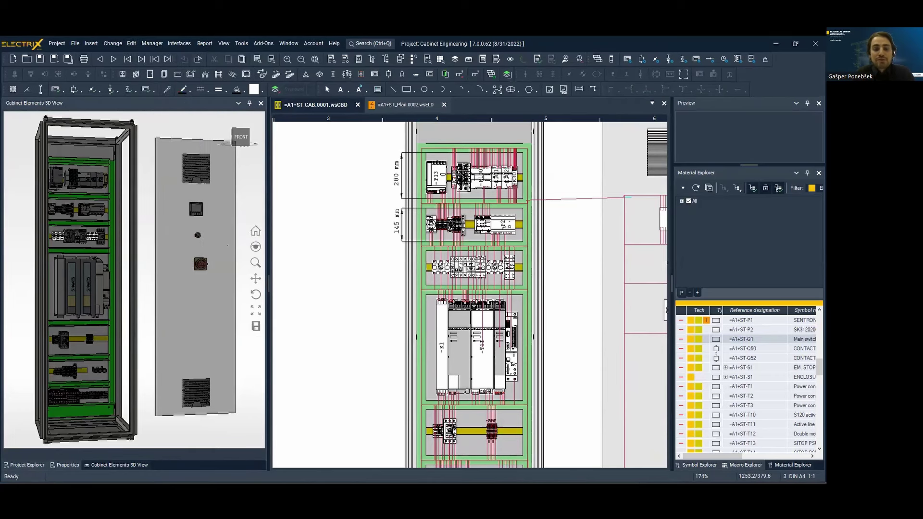
{"action": "left_click_drag", "start_coordinate": [386, 253], "coordinate": [522, 281]}
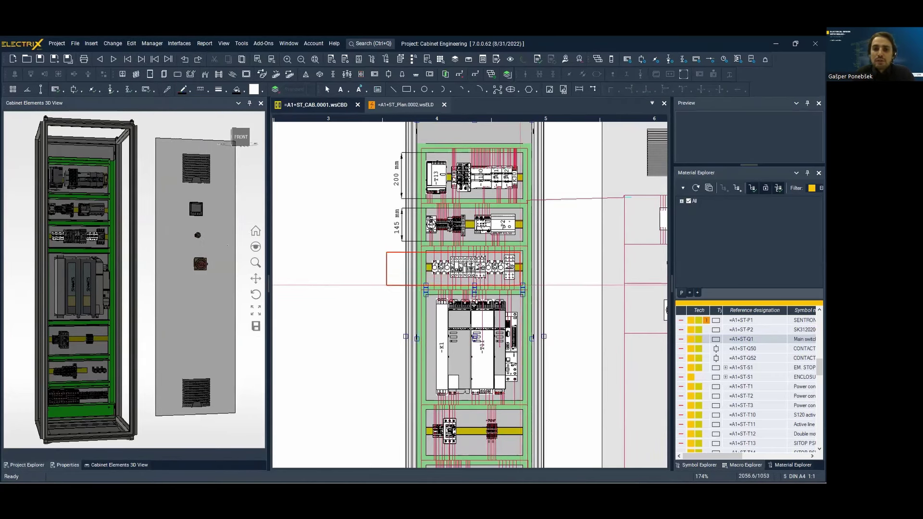
{"action": "scroll", "coordinate": [446, 263], "scroll_direction": "up", "scroll_amount": 5}
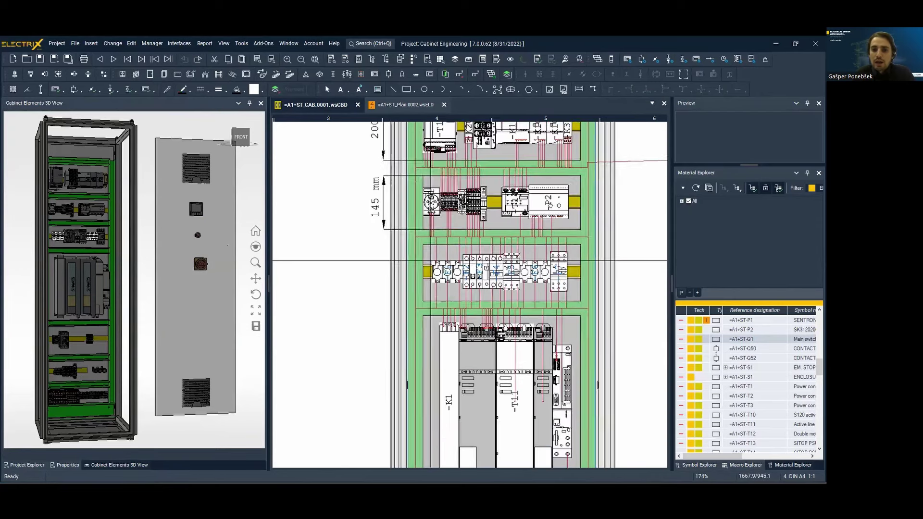
{"action": "right_click", "coordinate": [448, 264]}
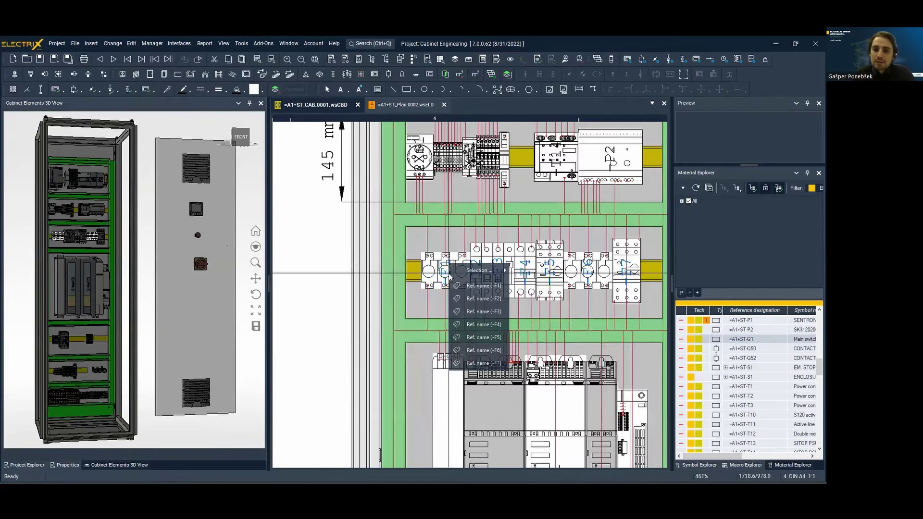
{"action": "left_click", "coordinate": [514, 273]}
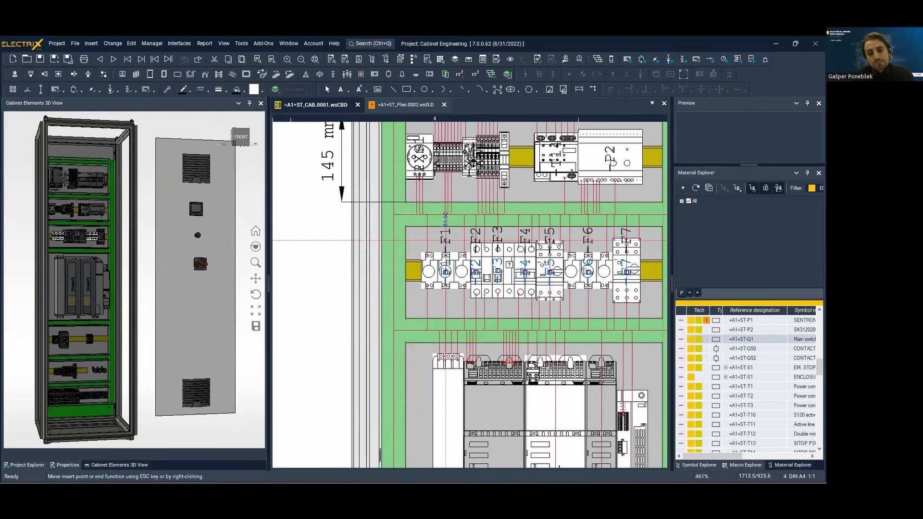
{"action": "left_click", "coordinate": [446, 240]}
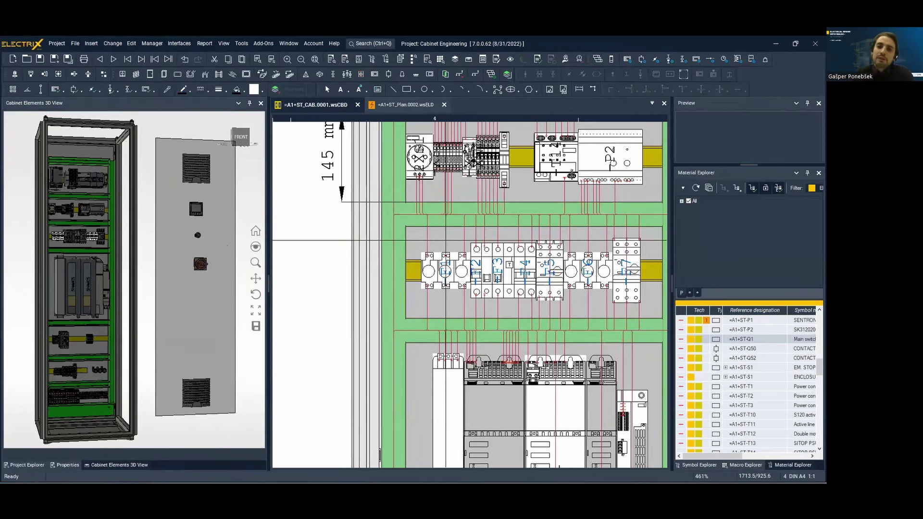
{"action": "scroll", "coordinate": [446, 241], "scroll_direction": "down", "scroll_amount": 2}
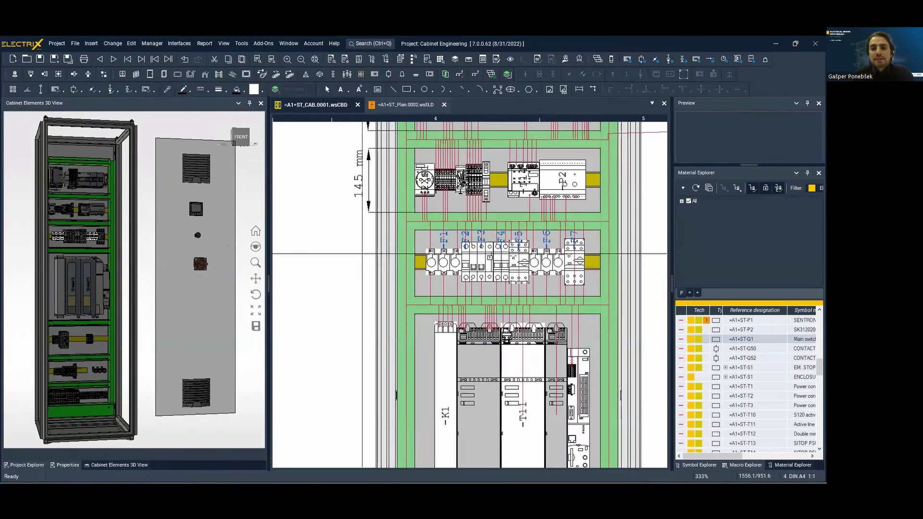
{"action": "middle_click_drag", "start_coordinate": [445, 256], "coordinate": [436, 282]}
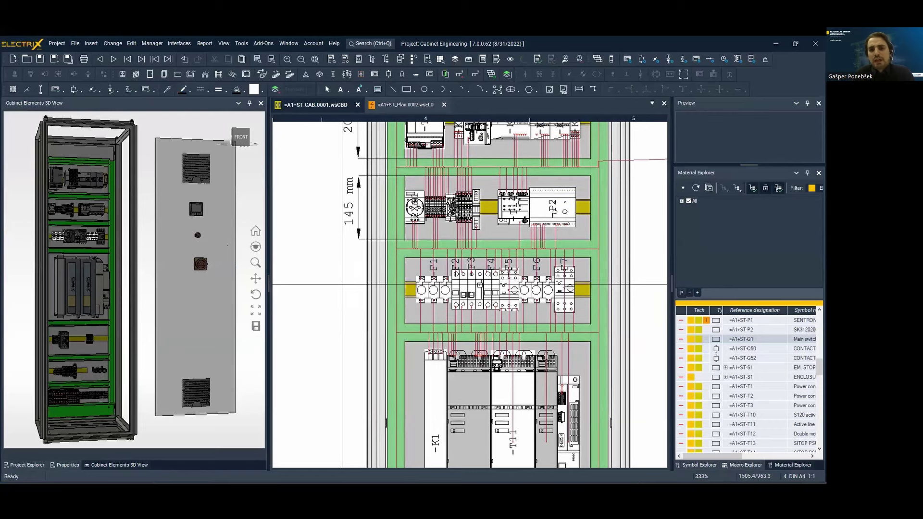
- Enable the yellow cabinet reference name background for the screen in the cabinet color options
{"action": "left_click", "coordinate": [223, 44]}
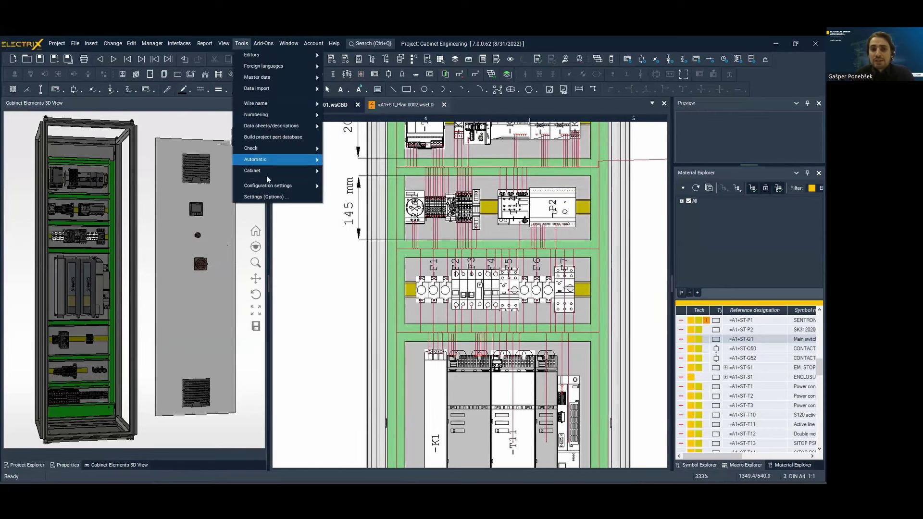
{"action": "left_click", "coordinate": [271, 199]}
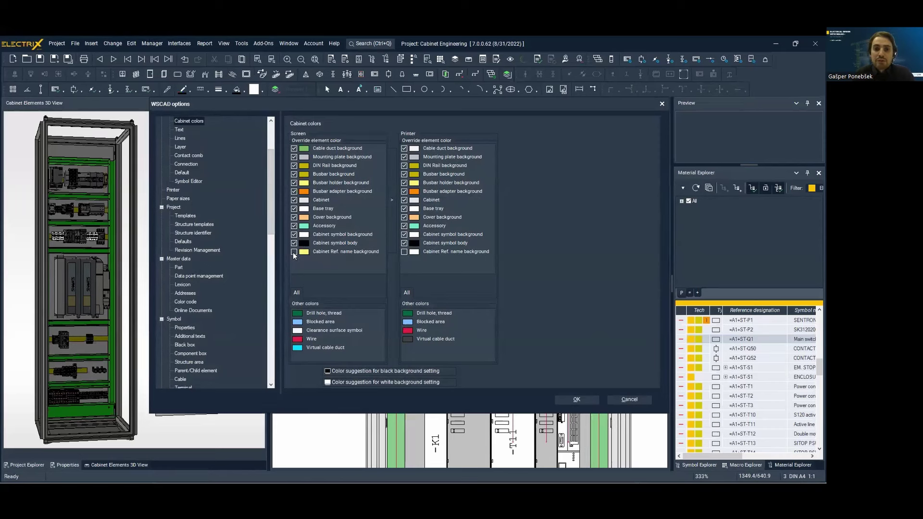
{"action": "scroll", "coordinate": [204, 238], "scroll_direction": "down", "scroll_amount": 10}
{"action": "scroll", "coordinate": [210, 249], "scroll_direction": "down", "scroll_amount": 8}
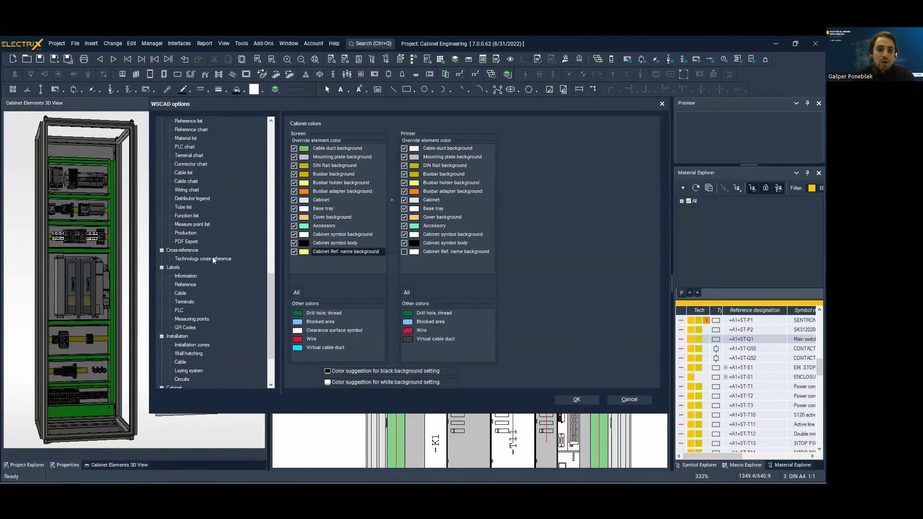
- Set the maximum filling degree of cable ducts to 10 % in the cabinet routing options and apply the settings
{"action": "left_click", "coordinate": [173, 320]}
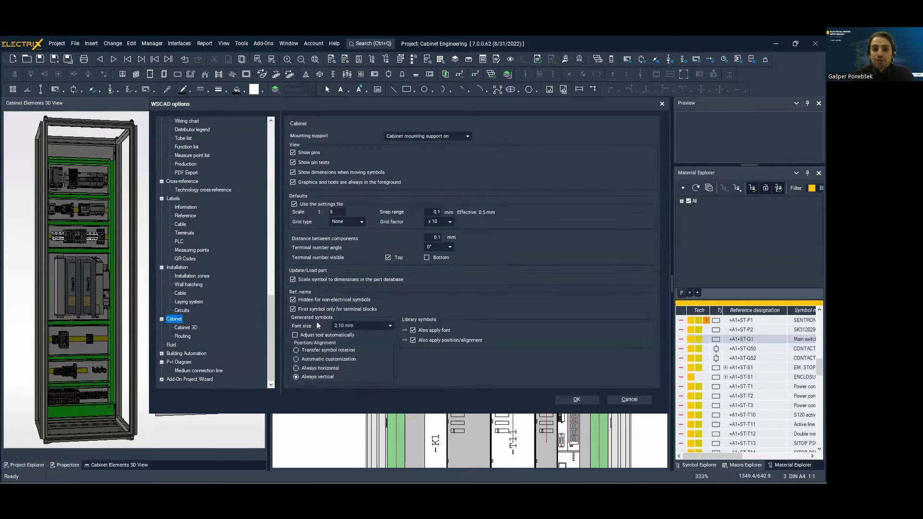
{"action": "left_click", "coordinate": [182, 336]}
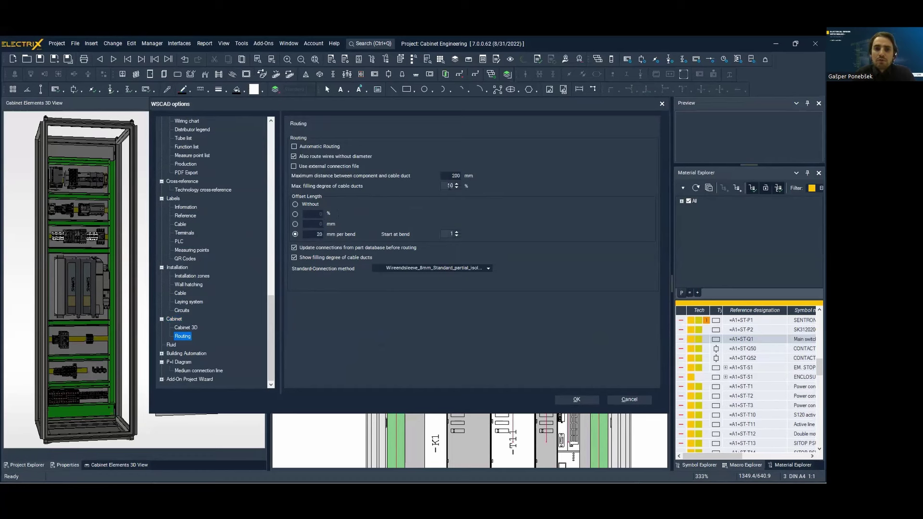
{"action": "left_click", "coordinate": [450, 186]}
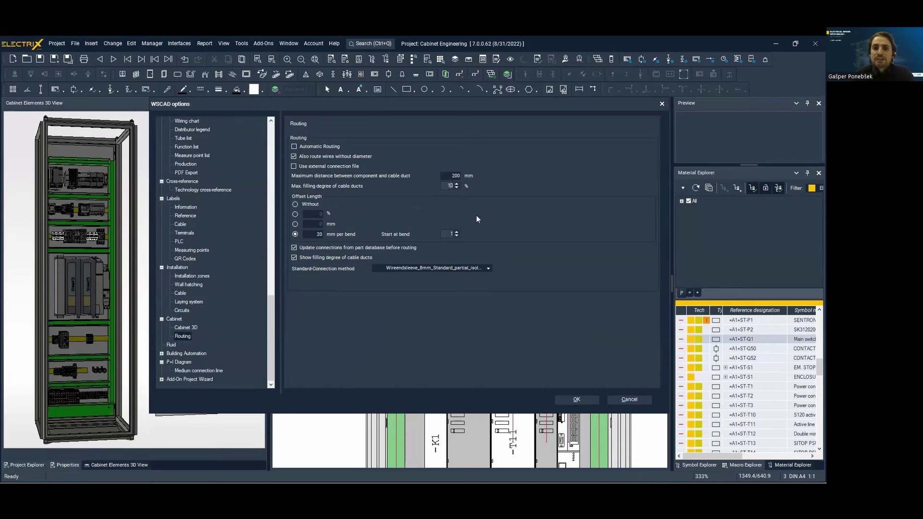
{"action": "left_click", "coordinate": [581, 398]}
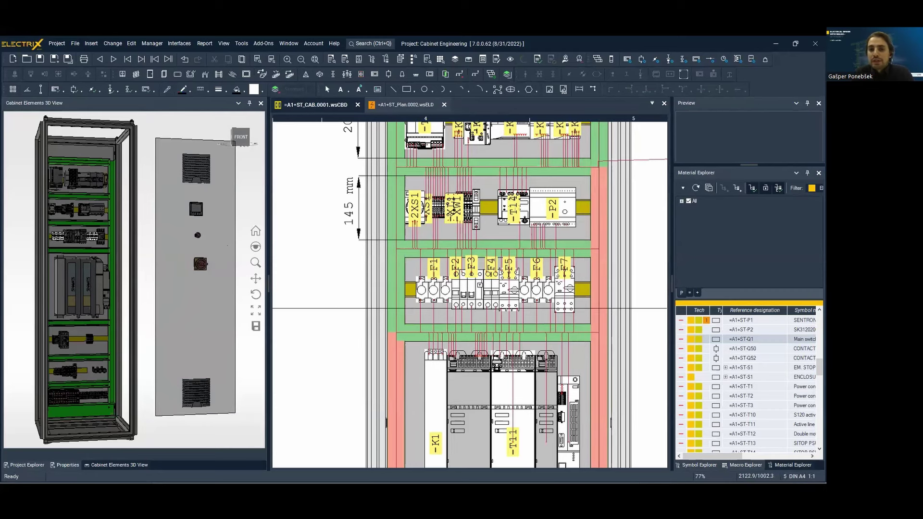
- Insert the Rittal stainless steel side panel 8700.840 on the enclosure's left side and accept its properties
{"action": "scroll", "coordinate": [530, 315], "scroll_direction": "down", "scroll_amount": 2}
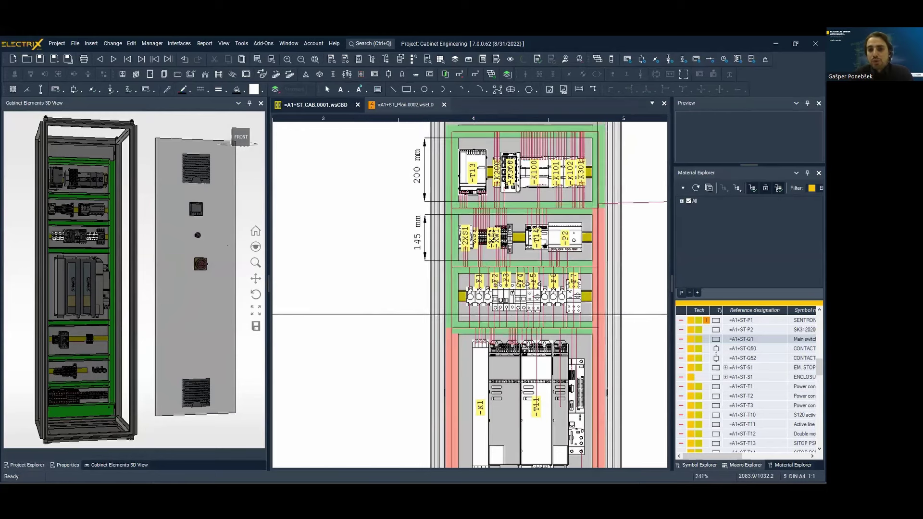
{"action": "scroll", "coordinate": [597, 315], "scroll_direction": "down", "scroll_amount": 2}
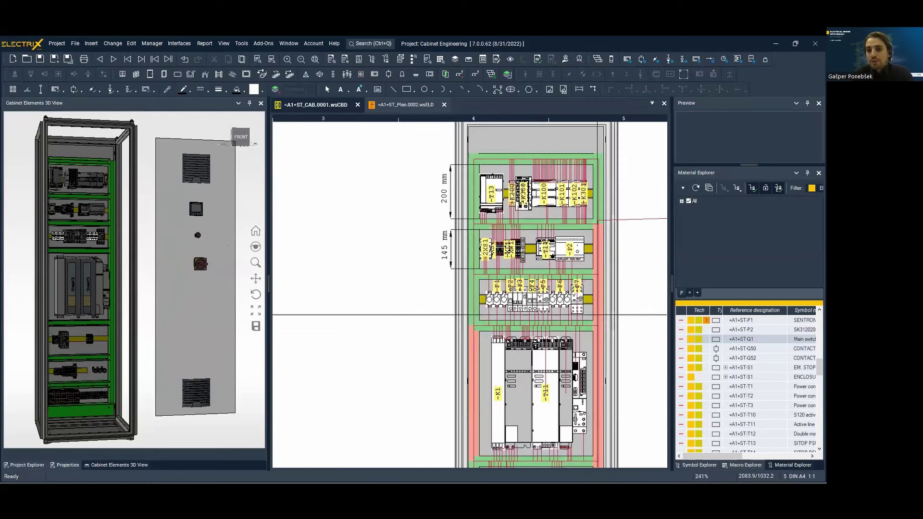
{"action": "scroll", "coordinate": [587, 295], "scroll_direction": "down", "scroll_amount": 2}
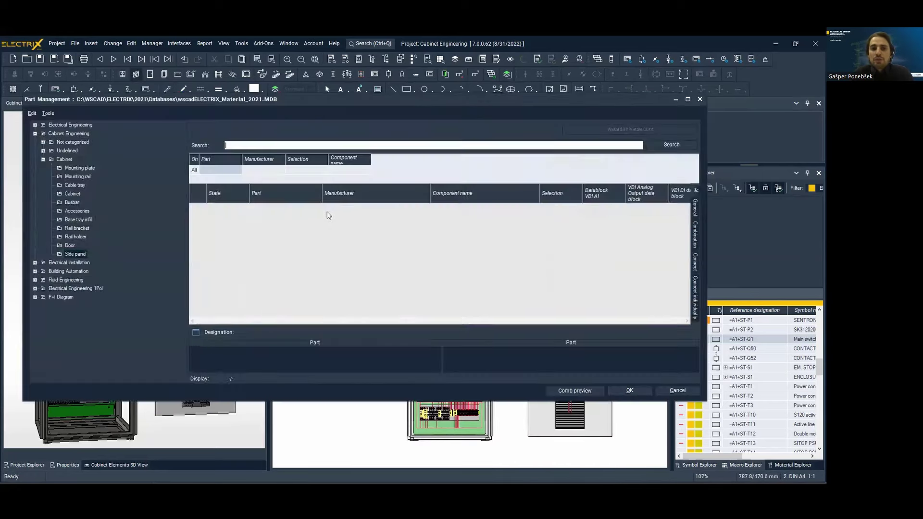
{"action": "double_click", "coordinate": [305, 209]}
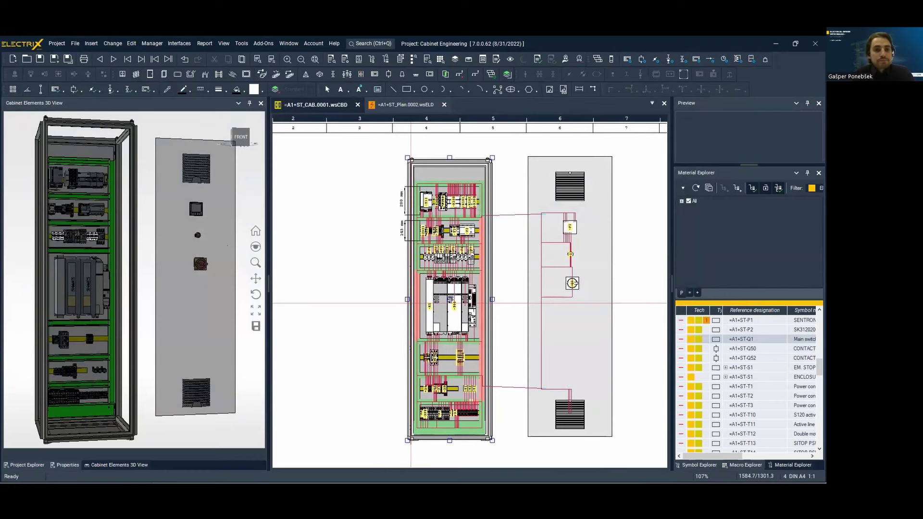
{"action": "left_click", "coordinate": [410, 302]}
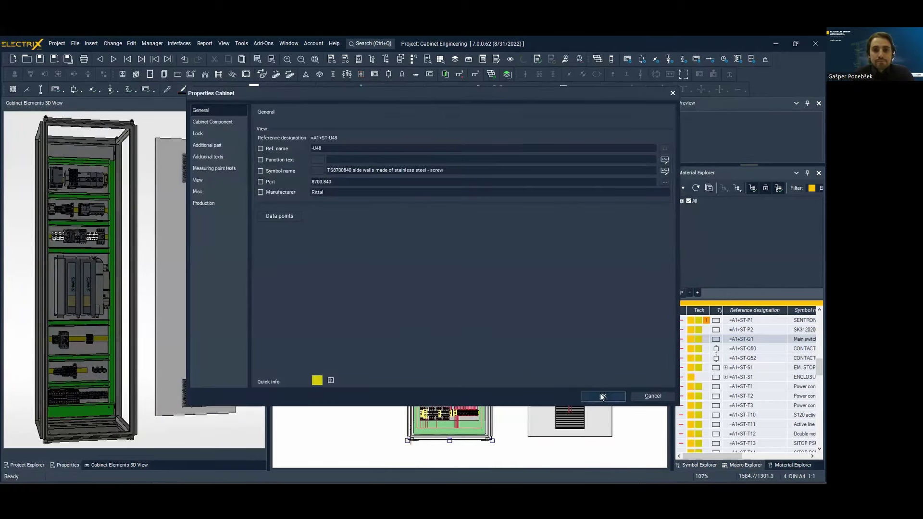
{"action": "left_click", "coordinate": [602, 396]}
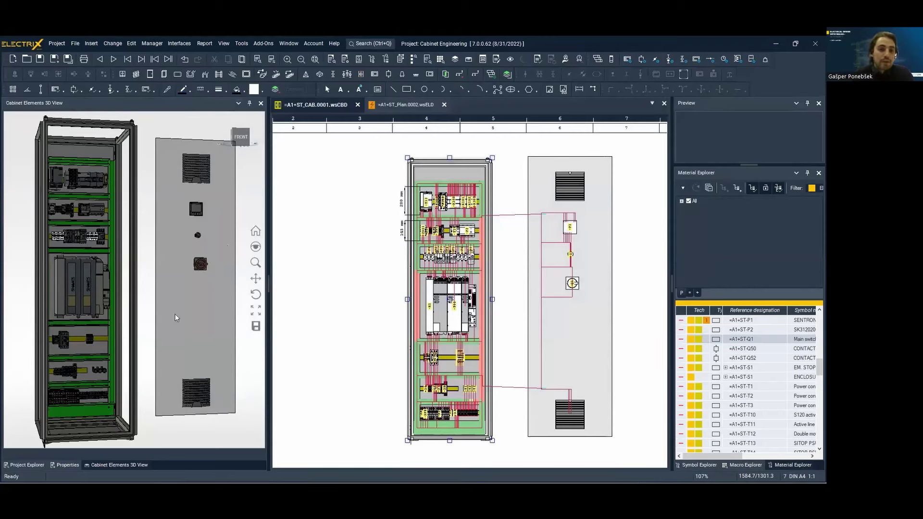
{"action": "mouse_move", "coordinate": [133, 308]}
{"action": "middle_mouse_down"}
{"action": "mouse_move", "coordinate": [162, 306]}
{"action": "mouse_move", "coordinate": [133, 309]}
{"action": "middle_mouse_up"}
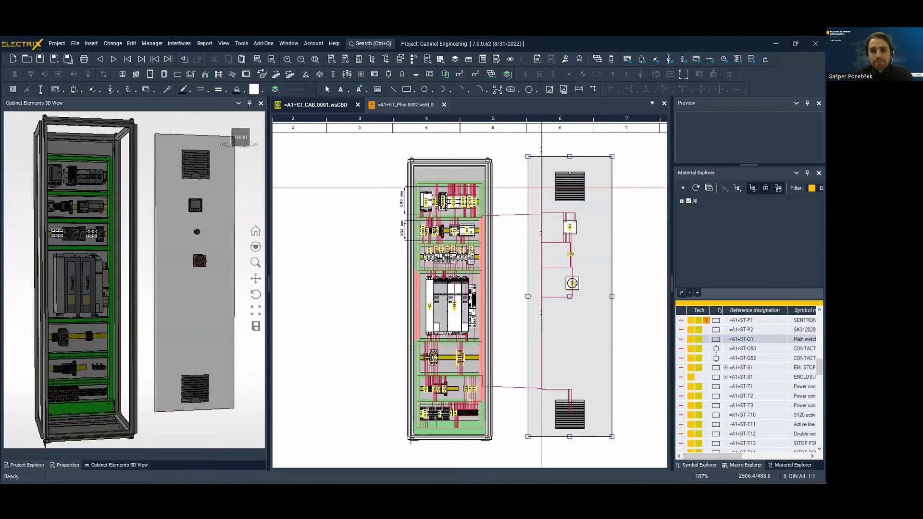
- Assign the cabinet door to the enclosure by matching the door's upper-left corner to the enclosure's upper-left corner
{"action": "right_click", "coordinate": [537, 167]}
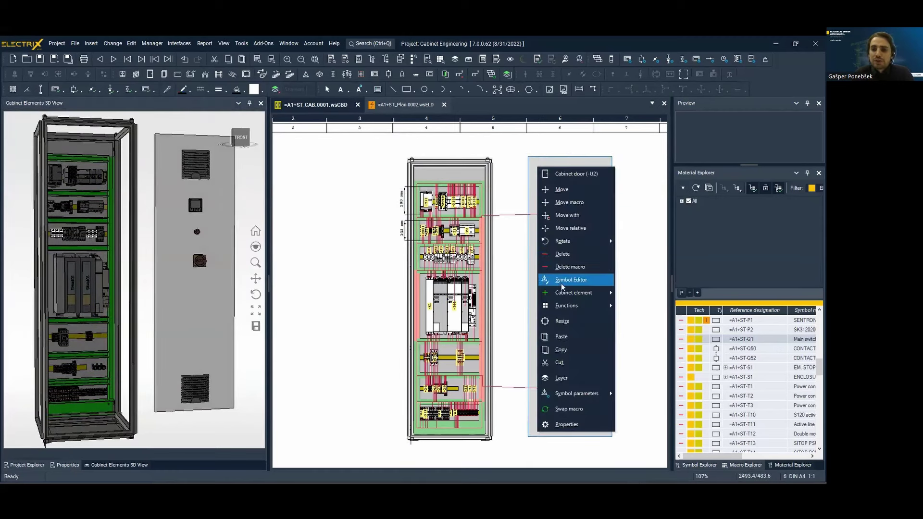
{"action": "mouse_move", "coordinate": [572, 292]}
{"action": "left_click", "coordinate": [643, 395]}
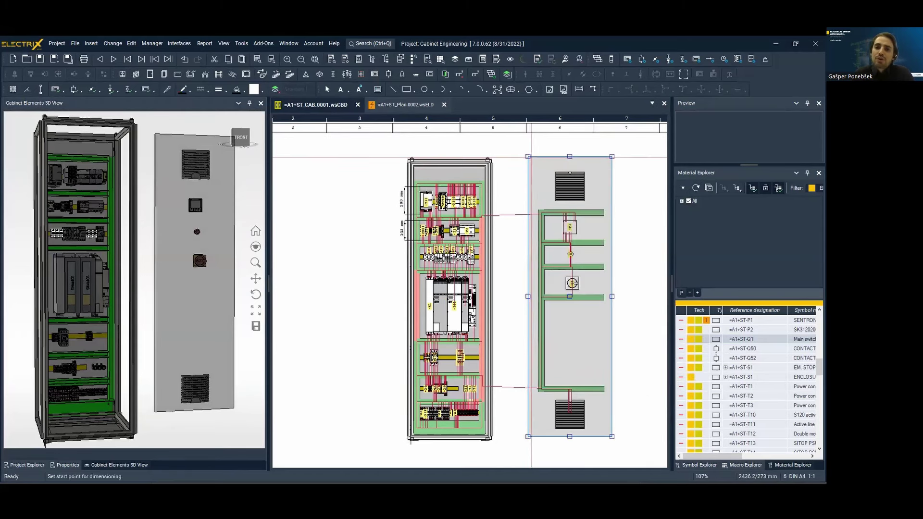
{"action": "left_click", "coordinate": [530, 157]}
{"action": "left_click", "coordinate": [408, 157]}
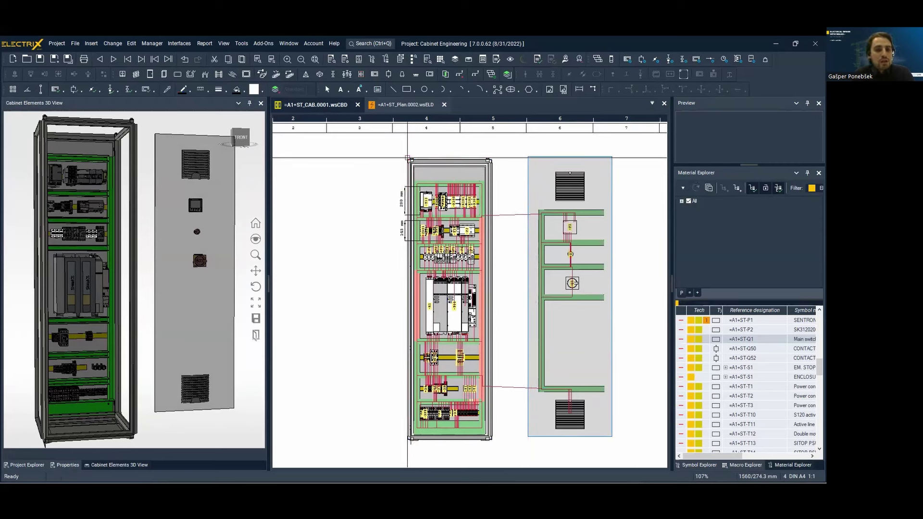
- Close the door on the enclosure in 3D, inspect the closed cabinet from the front, and reopen the door
{"action": "left_click", "coordinate": [256, 336]}
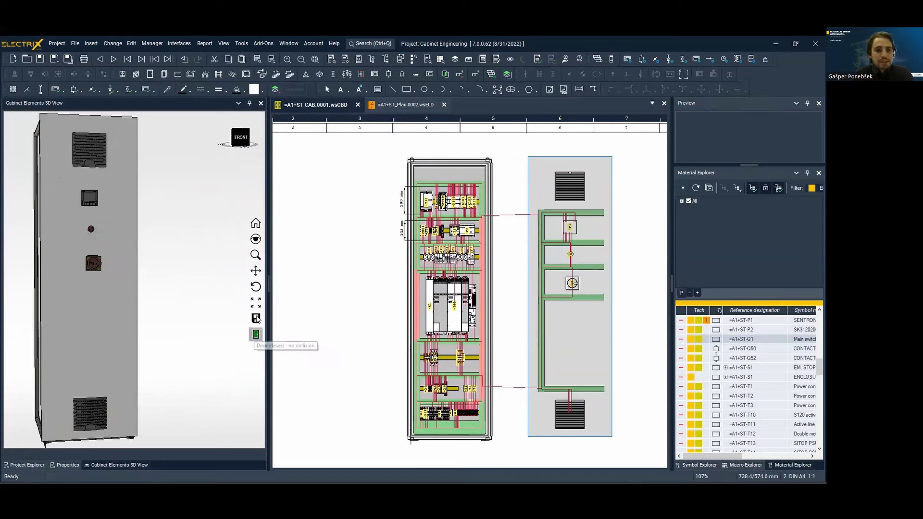
{"action": "mouse_move", "coordinate": [152, 267]}
{"action": "left_mouse_down"}
{"action": "mouse_move", "coordinate": [31, 268]}
{"action": "mouse_move", "coordinate": [135, 264]}
{"action": "left_mouse_up"}
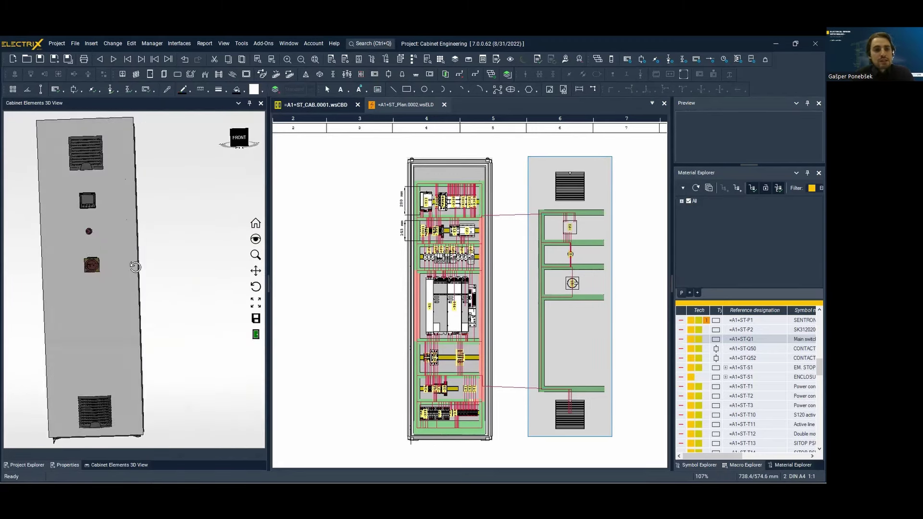
{"action": "left_click", "coordinate": [256, 334]}
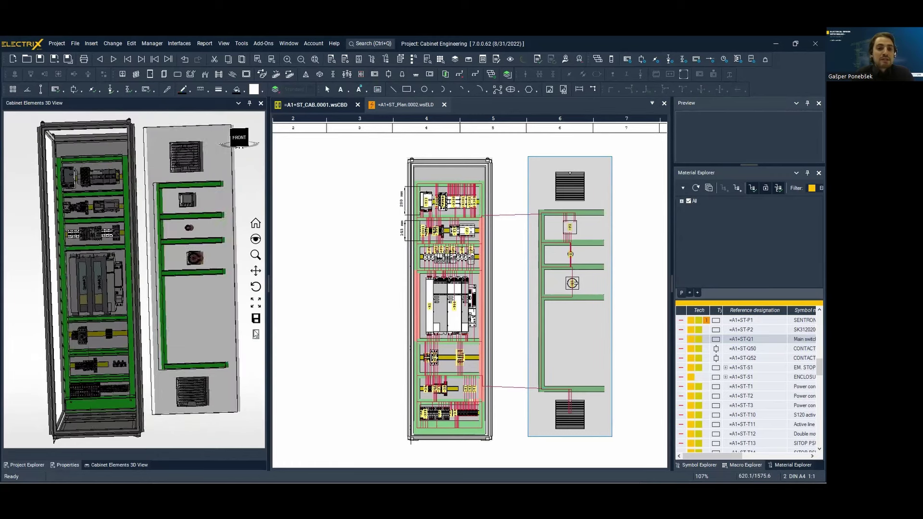
- Review the file formats available for exporting the 3D cabinet and leave without saving
{"action": "left_click", "coordinate": [255, 320]}
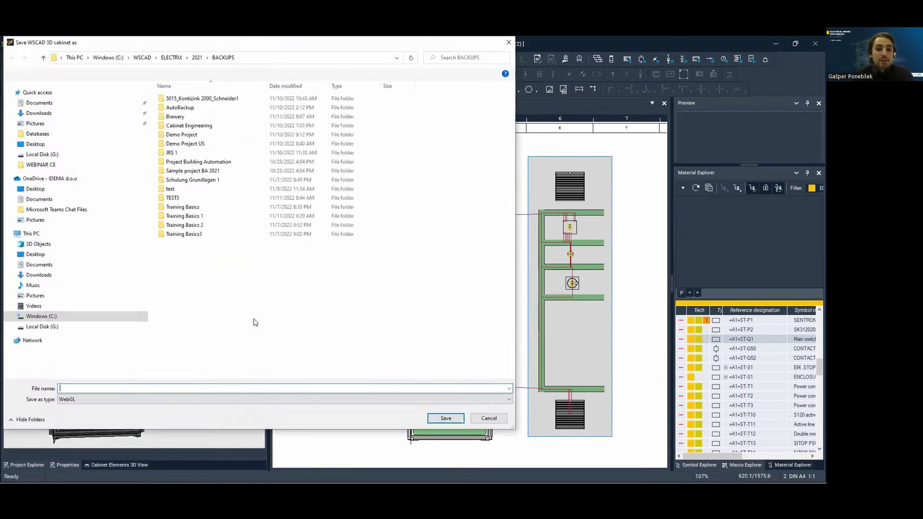
{"action": "left_click", "coordinate": [168, 399]}
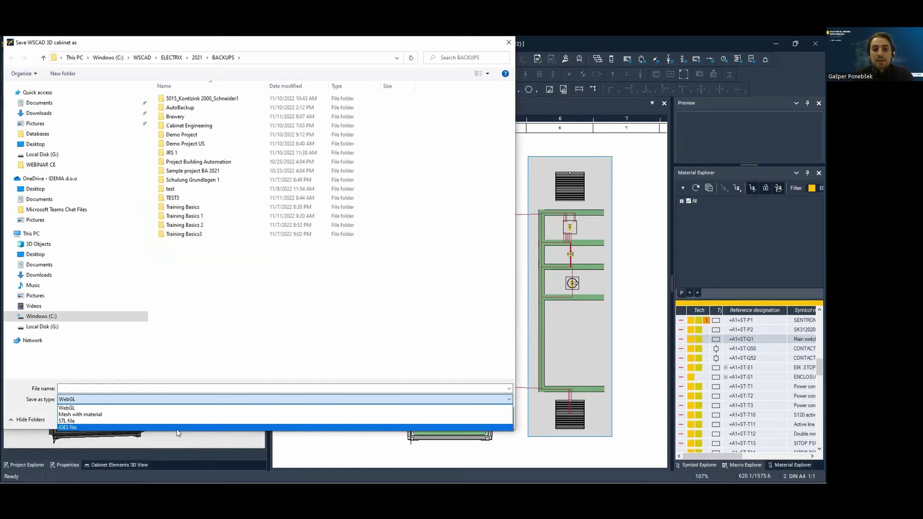
{"action": "left_click", "coordinate": [509, 44]}
{"action": "left_click", "coordinate": [509, 43]}
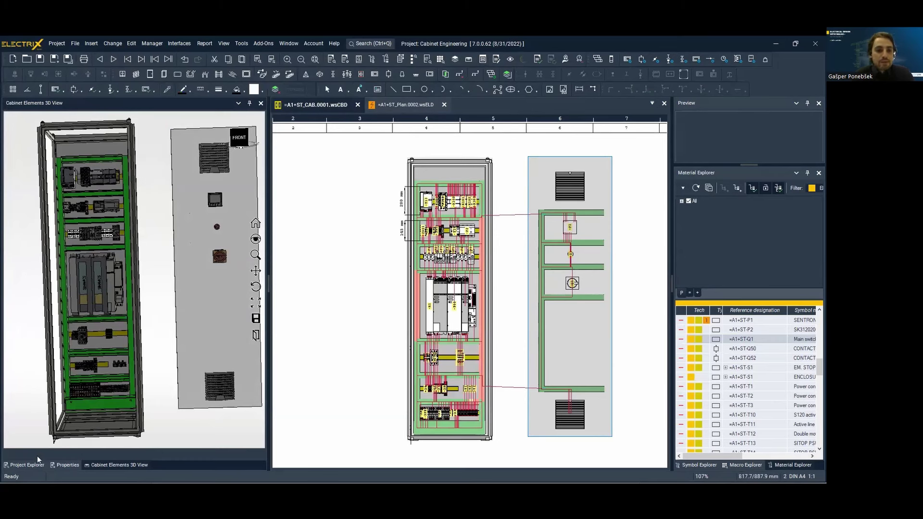
{"action": "left_click", "coordinate": [174, 43]}
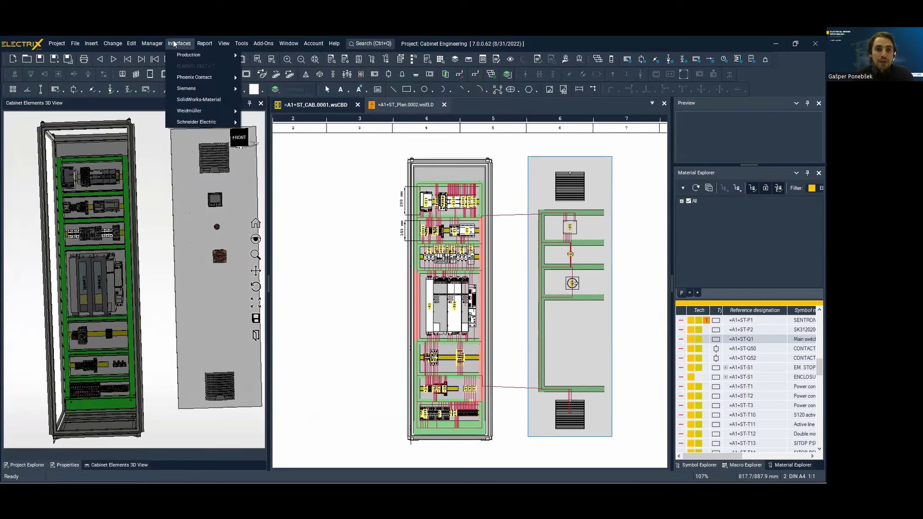
{"action": "mouse_move", "coordinate": [184, 57]}
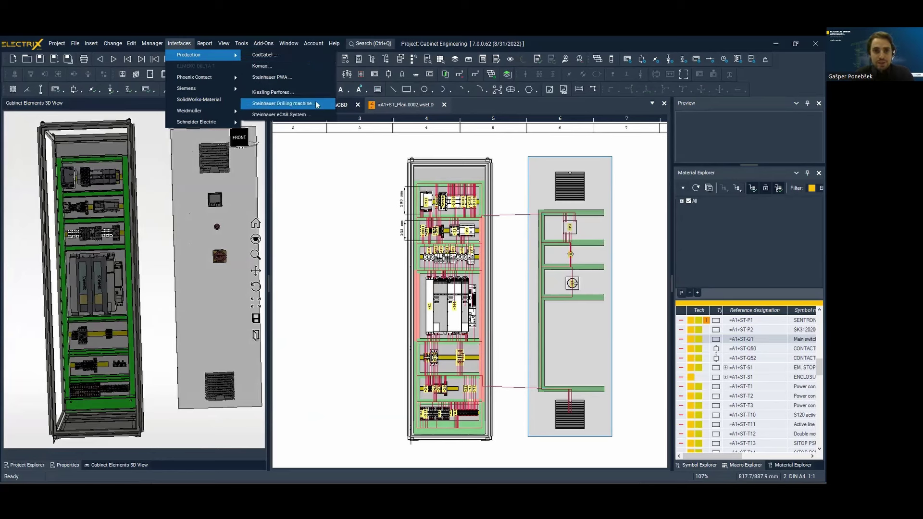
{"action": "mouse_move", "coordinate": [223, 123]}
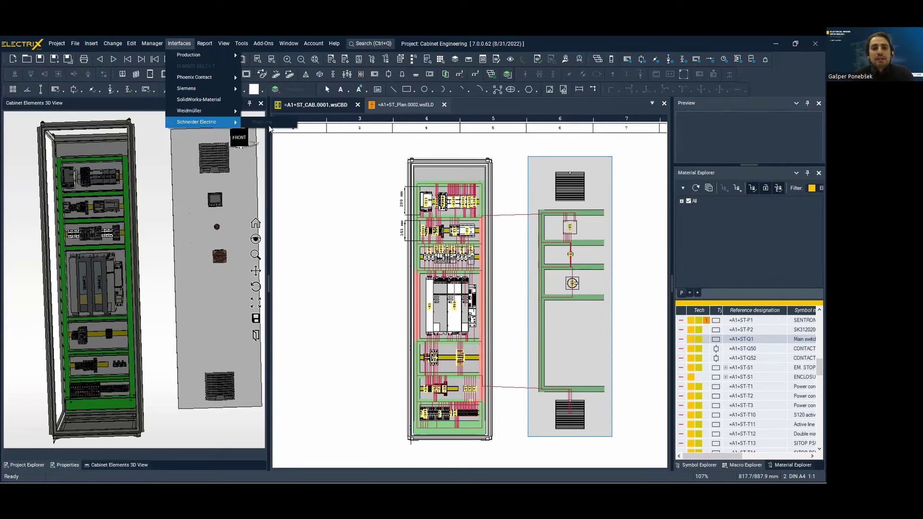
- Generate the wiring chart of the Cabinet Engineering project as a WSCAD file, sorted by destination, for Electrical Engineering
{"action": "left_click", "coordinate": [27, 466]}
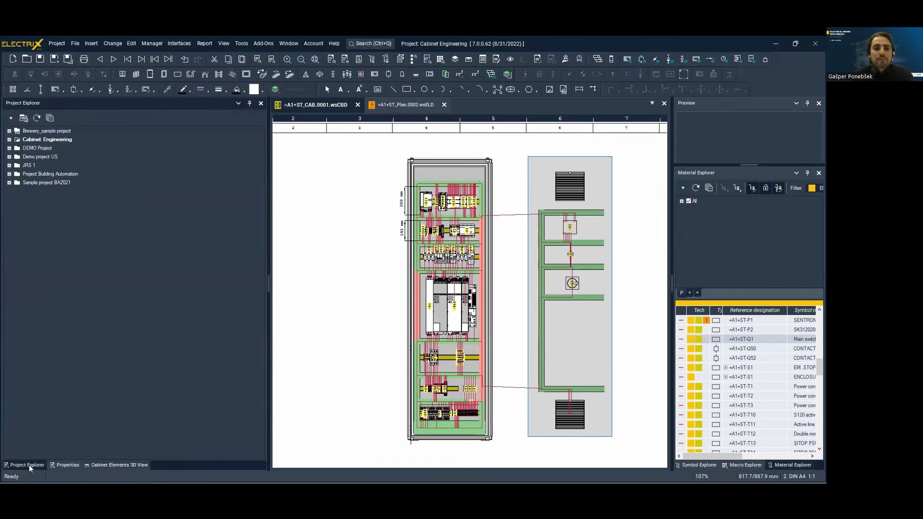
{"action": "left_click", "coordinate": [10, 139]}
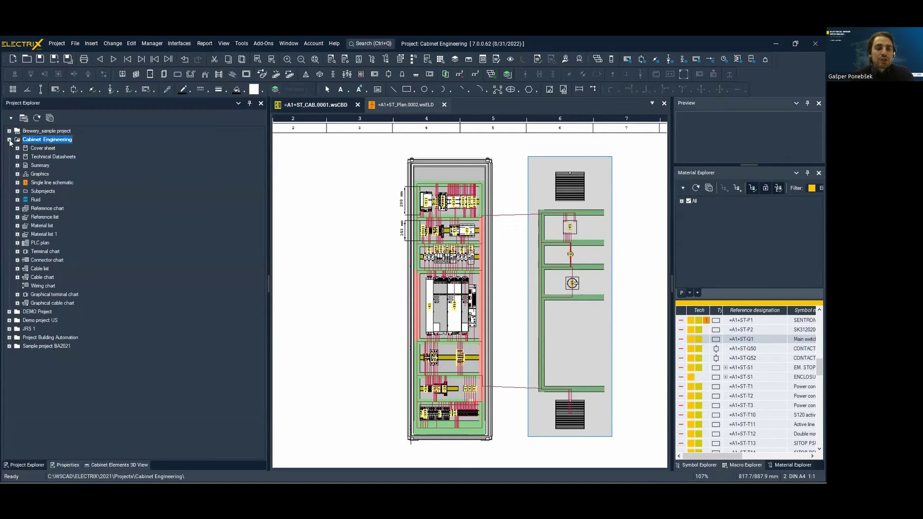
{"action": "left_click", "coordinate": [29, 286]}
{"action": "right_click", "coordinate": [31, 285]}
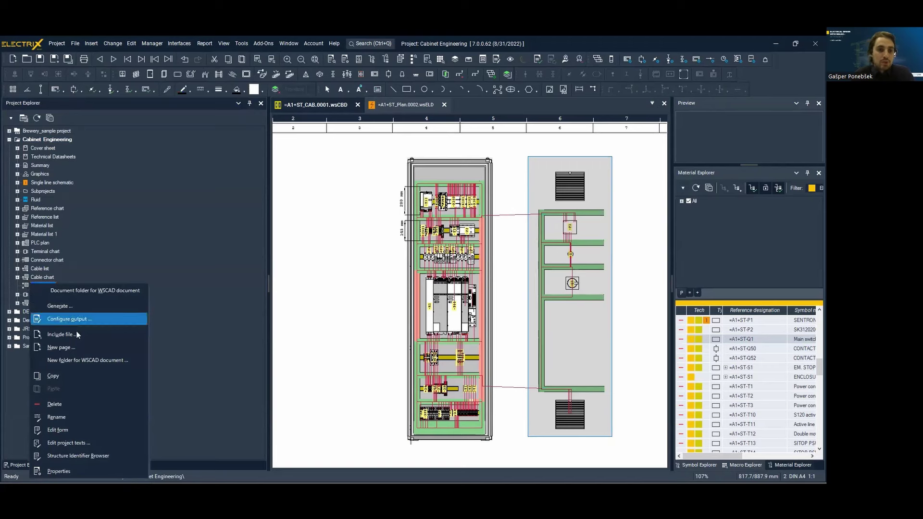
{"action": "left_click", "coordinate": [74, 306]}
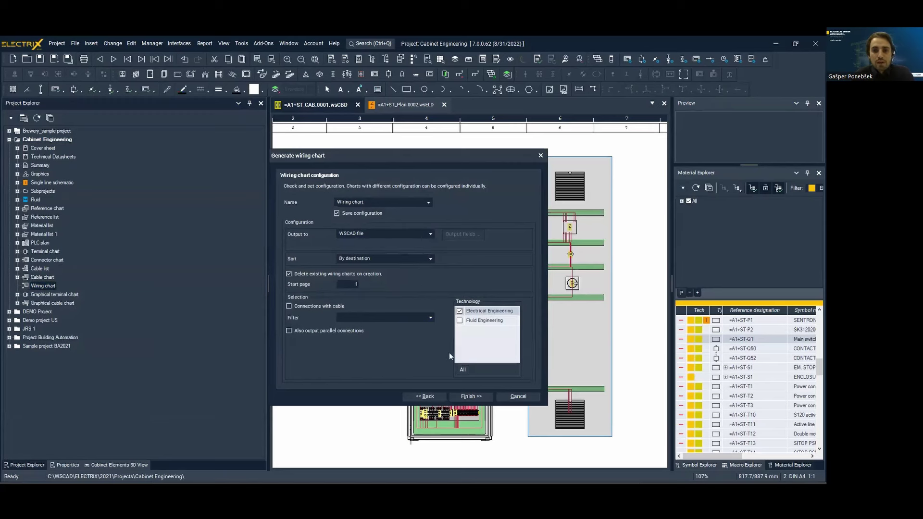
{"action": "left_click", "coordinate": [483, 397]}
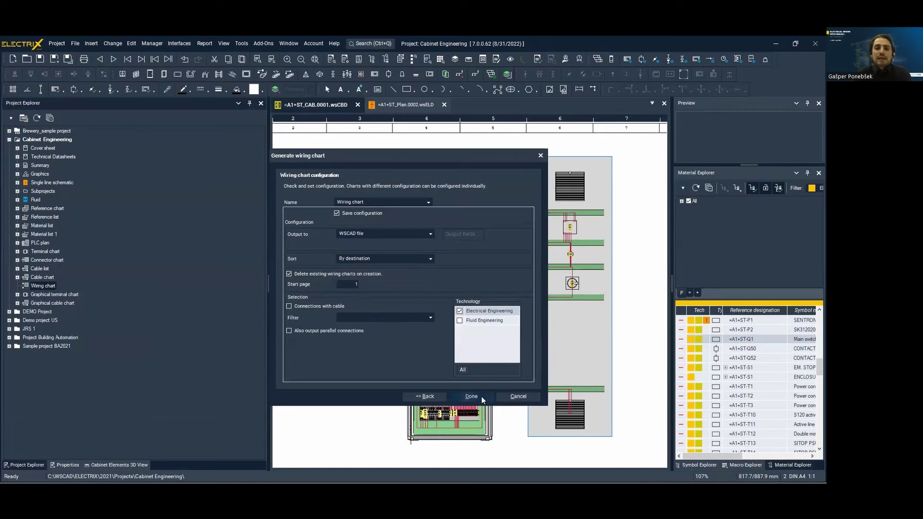
{"action": "left_click", "coordinate": [472, 396]}
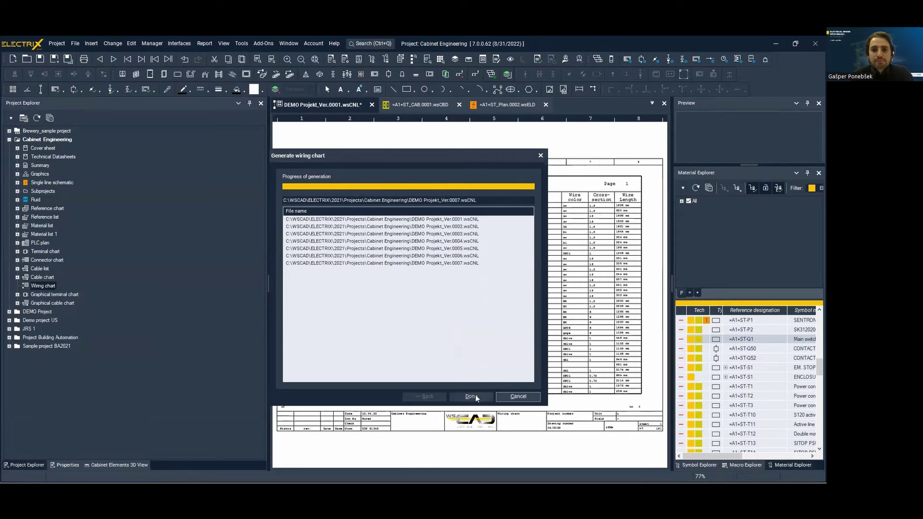
{"action": "left_click", "coordinate": [475, 395]}
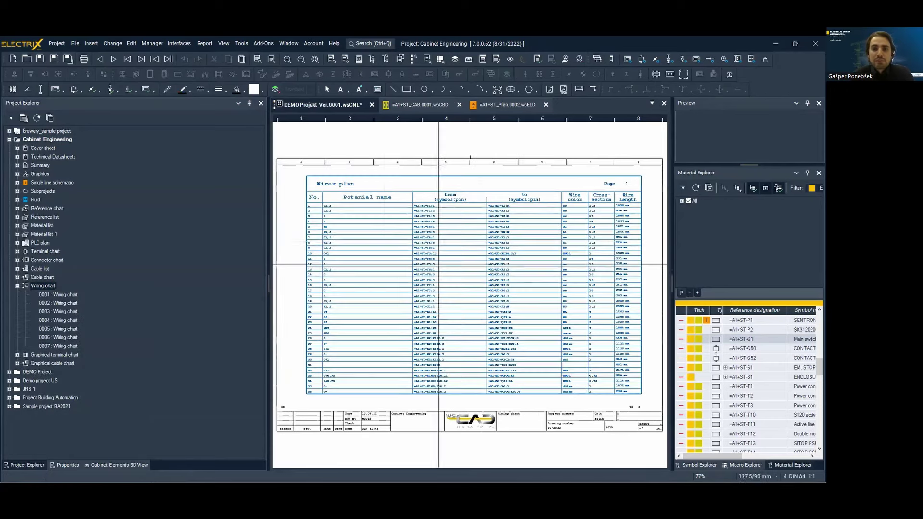
- Examine the connection points, wire colors, cross-sections and wire lengths on the first wiring chart page
{"action": "scroll", "coordinate": [369, 228], "scroll_direction": "up", "scroll_amount": 2}
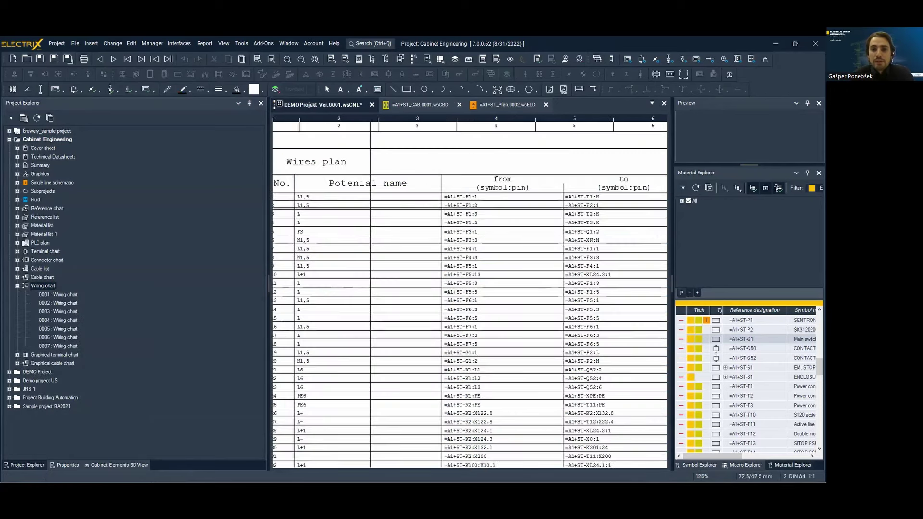
{"action": "scroll", "coordinate": [459, 155], "scroll_direction": "up", "scroll_amount": 1}
{"action": "middle_click_drag", "start_coordinate": [458, 218], "coordinate": [369, 219]}
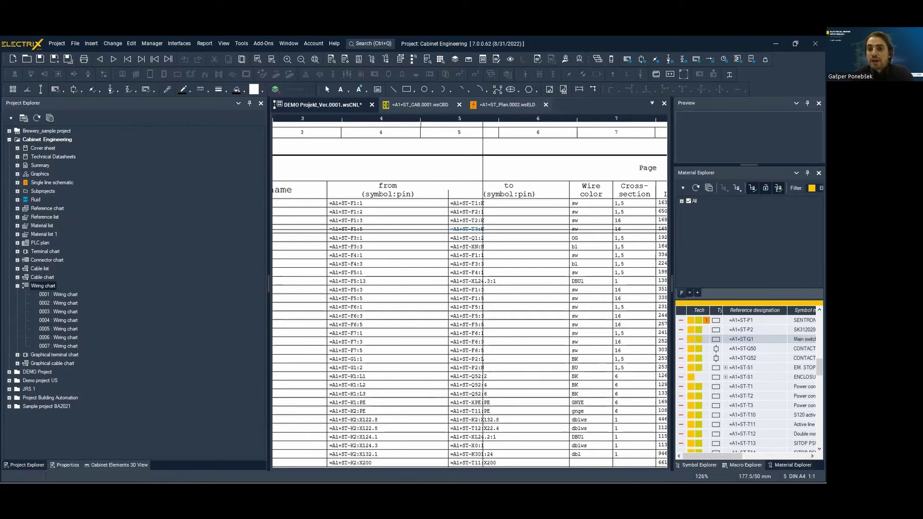
{"action": "middle_click_drag", "start_coordinate": [514, 229], "coordinate": [411, 237]}
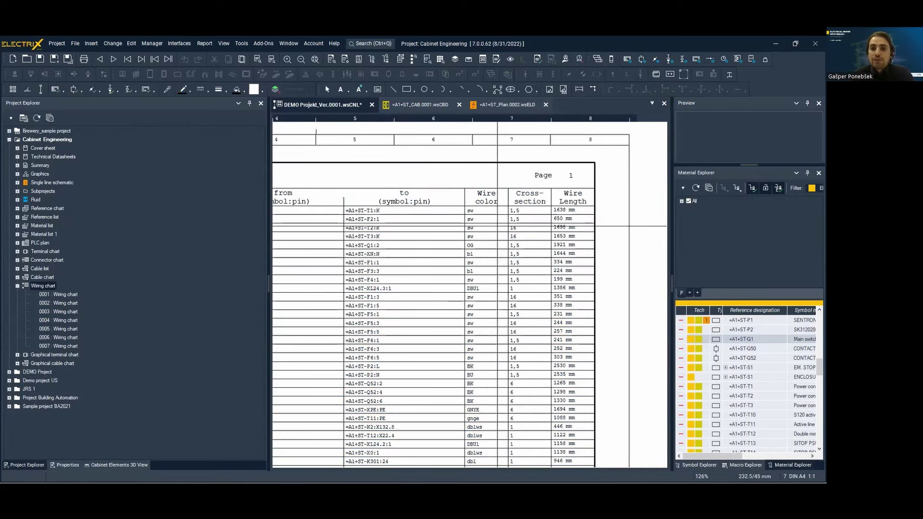
{"action": "scroll", "coordinate": [573, 232], "scroll_direction": "up", "scroll_amount": 4}
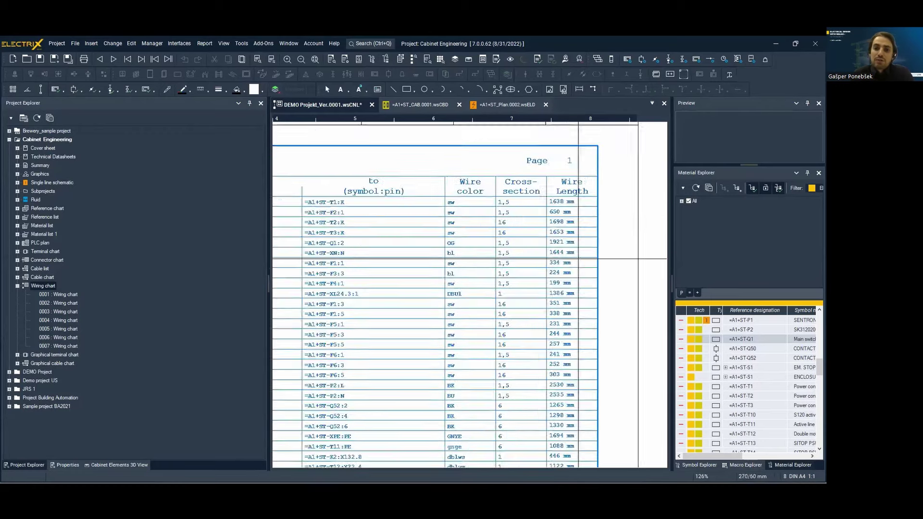
{"action": "scroll", "coordinate": [585, 250], "scroll_direction": "down", "scroll_amount": 4}
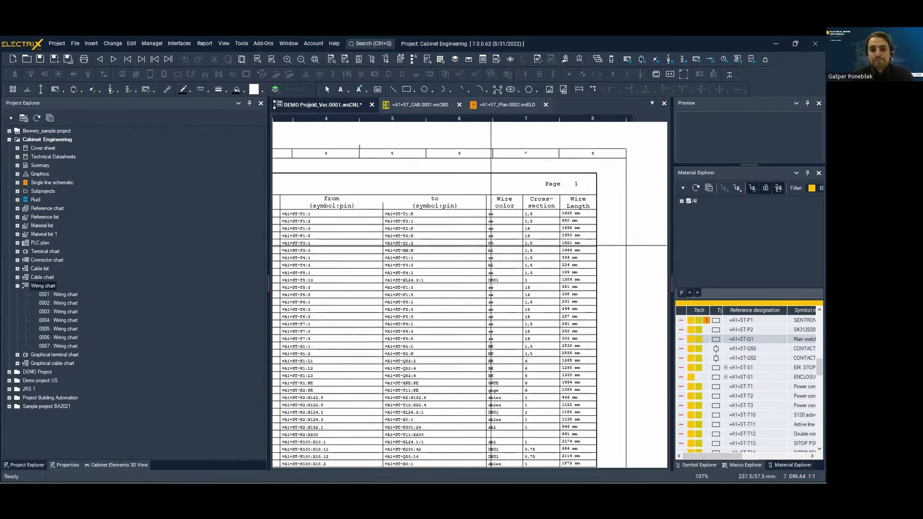
- Generate the QR code labels for the project's components, review the PDF's first page, and switch to the cabinet 3D view
{"action": "left_click", "coordinate": [209, 43]}
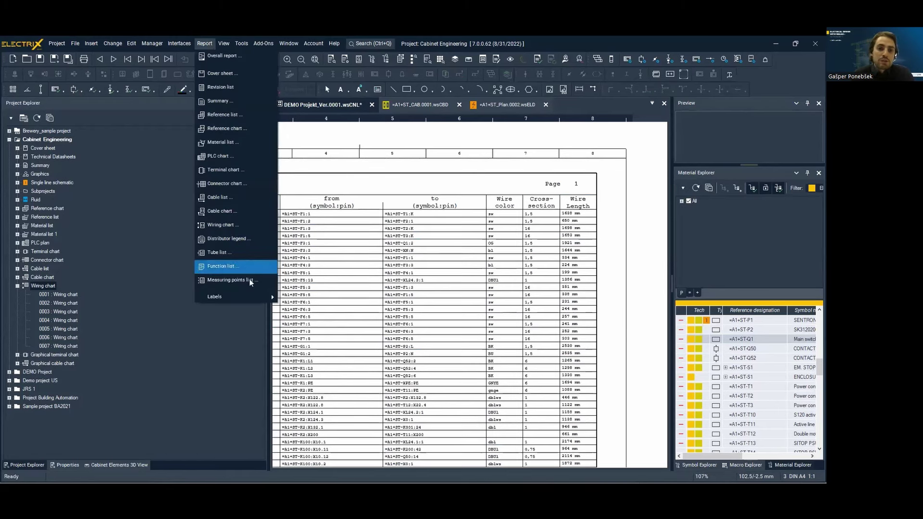
{"action": "mouse_move", "coordinate": [245, 295]}
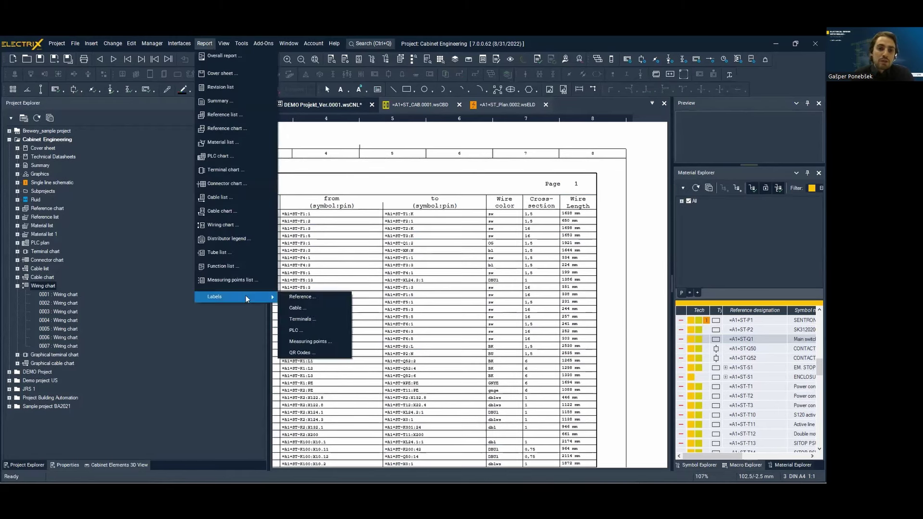
{"action": "left_click", "coordinate": [320, 352]}
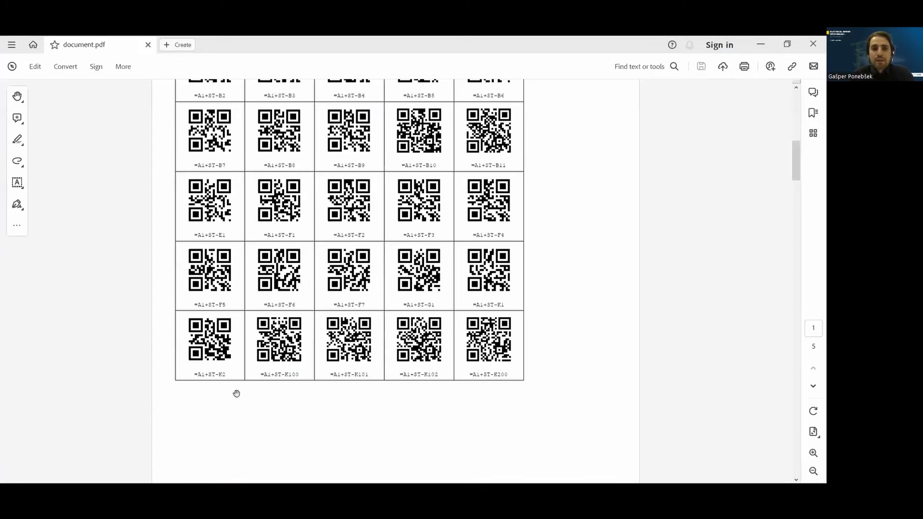
{"action": "scroll", "coordinate": [239, 358], "scroll_direction": "up", "scroll_amount": 1}
{"action": "left_click_drag", "start_coordinate": [797, 164], "coordinate": [793, 88]}
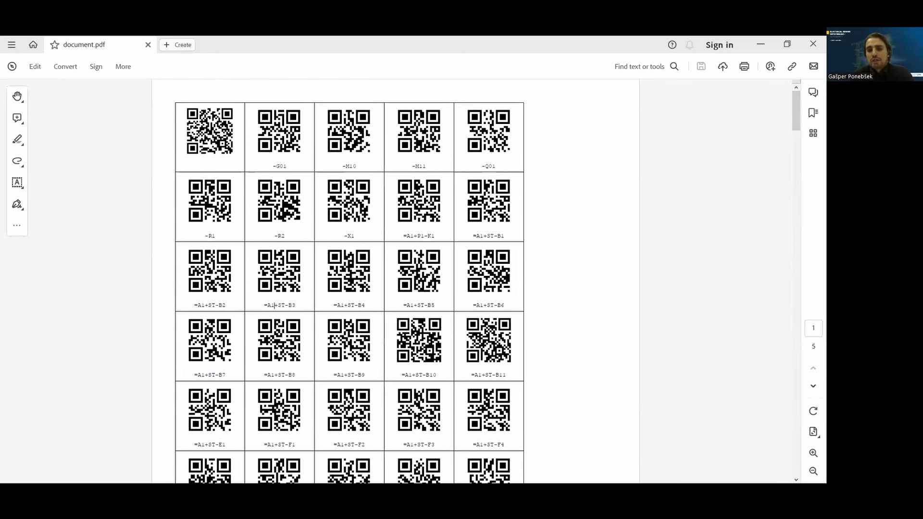
{"action": "key", "text": "alt+Tab"}
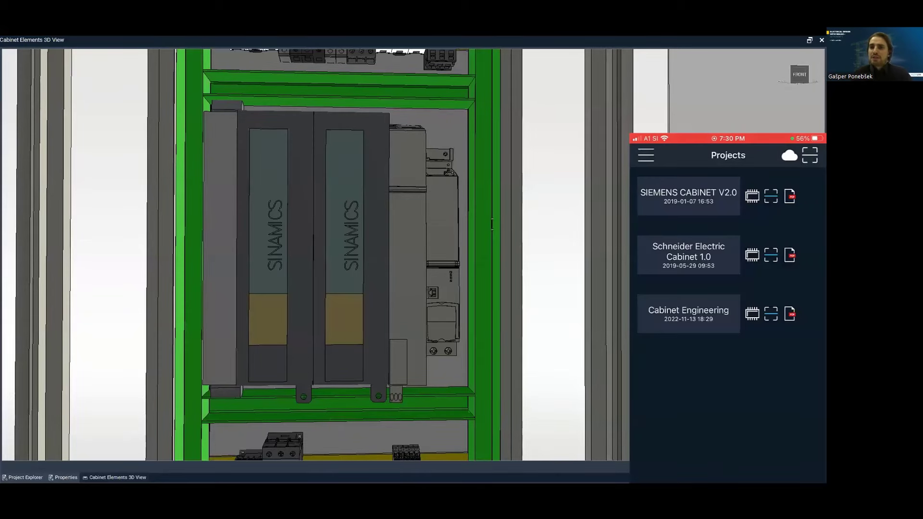